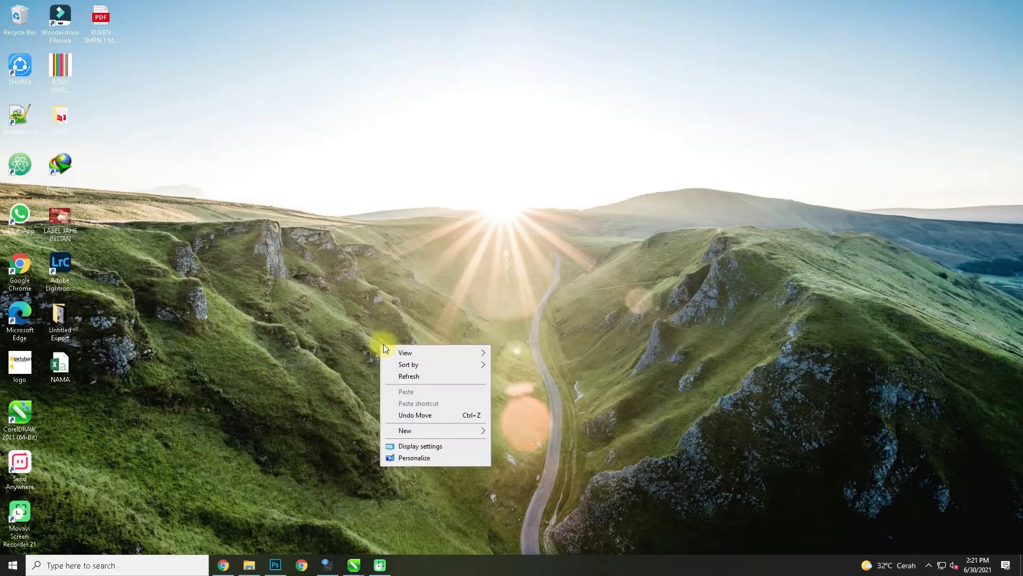
{"action": "left_click", "coordinate": [395, 377]}
{"action": "right_click", "coordinate": [355, 274]}
{"action": "left_click", "coordinate": [392, 309]}
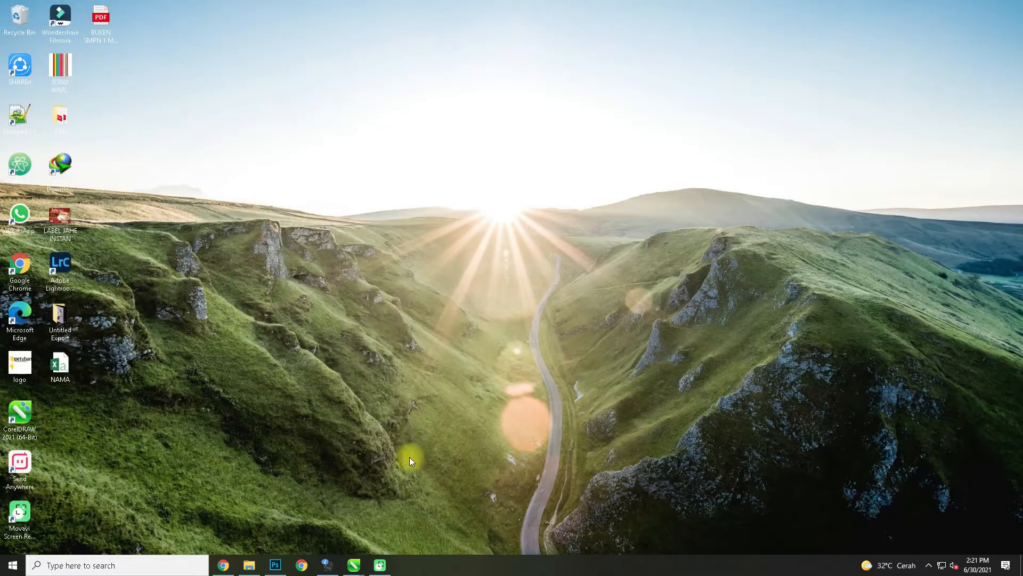
- Switch to the Untitled-1 drawing in CorelDRAW and bring the HIRASYA PROBIOTIK label beside the blank page into view
{"action": "left_click", "coordinate": [358, 565]}
{"action": "left_click", "coordinate": [563, 522]}
{"action": "scroll", "coordinate": [282, 238], "scroll_direction": "up", "scroll_amount": 2}
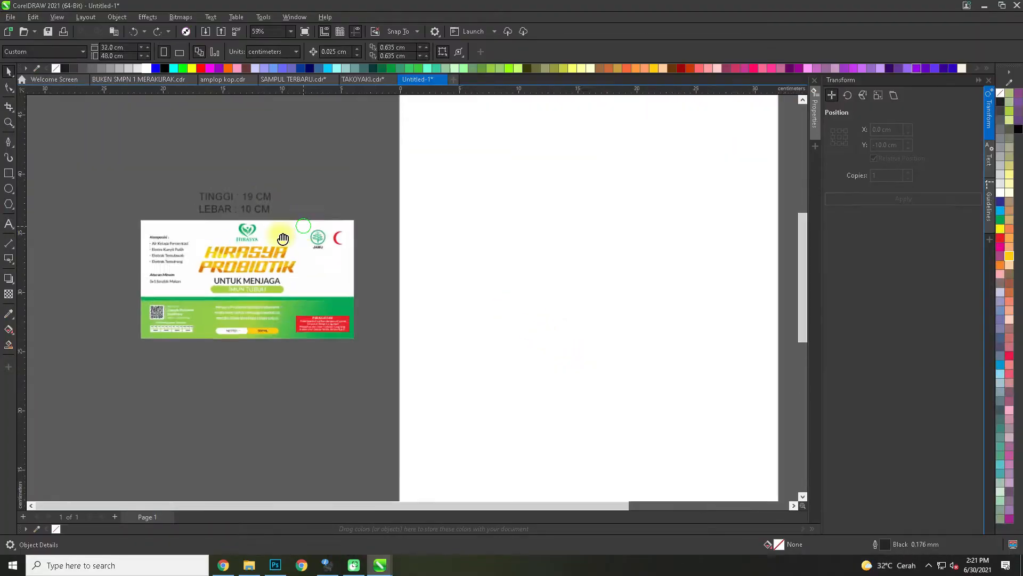
{"action": "scroll", "coordinate": [283, 238], "scroll_direction": "down", "scroll_amount": 1}
- Add the bold heading "MEMBUAT KOTAK KEMASAAN" at about 51.5 pt, centred horizontally near the page's upper edge
{"action": "left_click", "coordinate": [9, 224]}
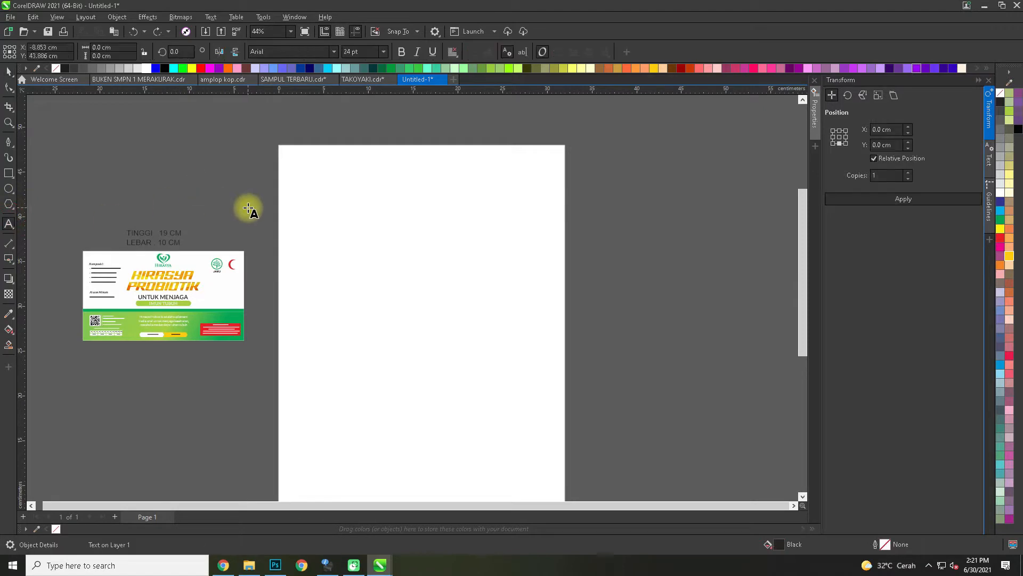
{"action": "type", "text": "MEMBUAT KOTAK KEMASAAN"}
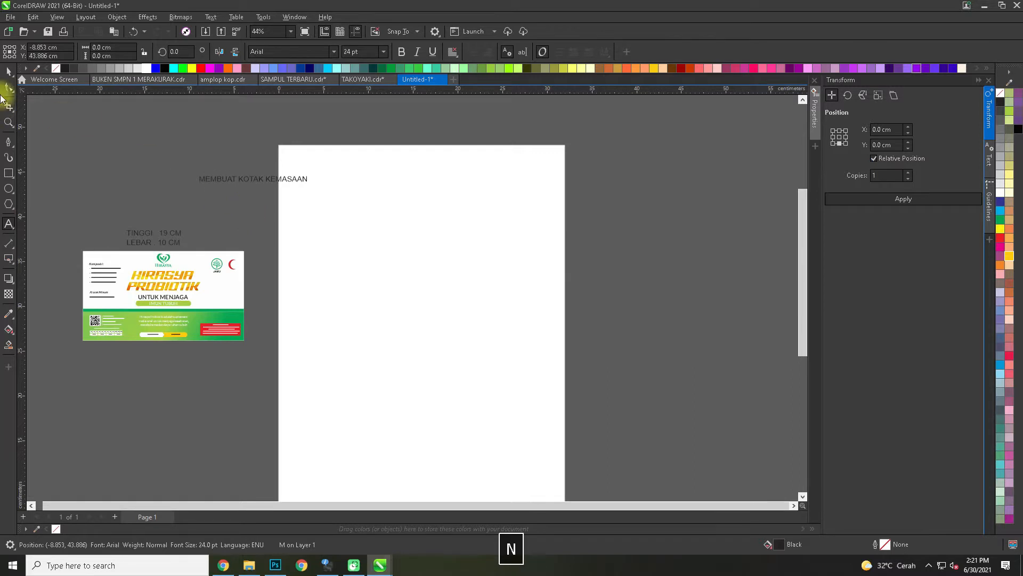
{"action": "left_click", "coordinate": [7, 71]}
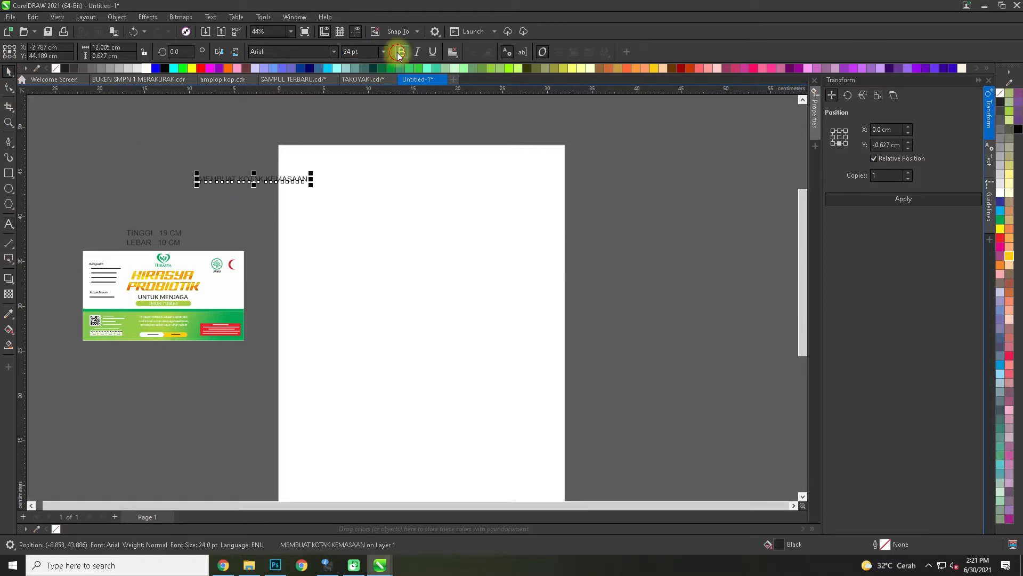
{"action": "left_click_drag", "start_coordinate": [315, 187], "coordinate": [441, 268]}
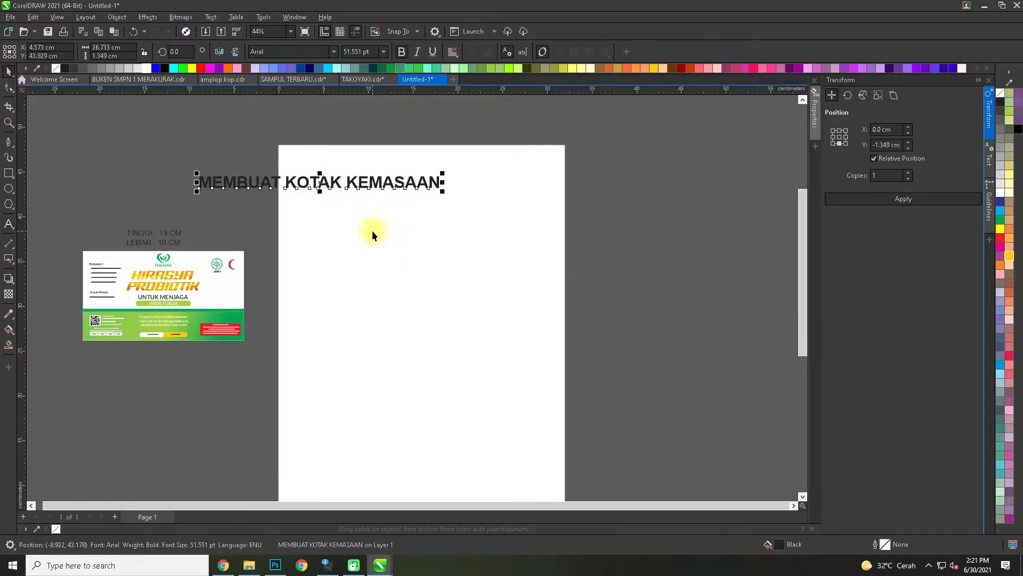
{"action": "key", "text": "p"}
{"action": "left_click_drag", "start_coordinate": [502, 359], "coordinate": [486, 169]}
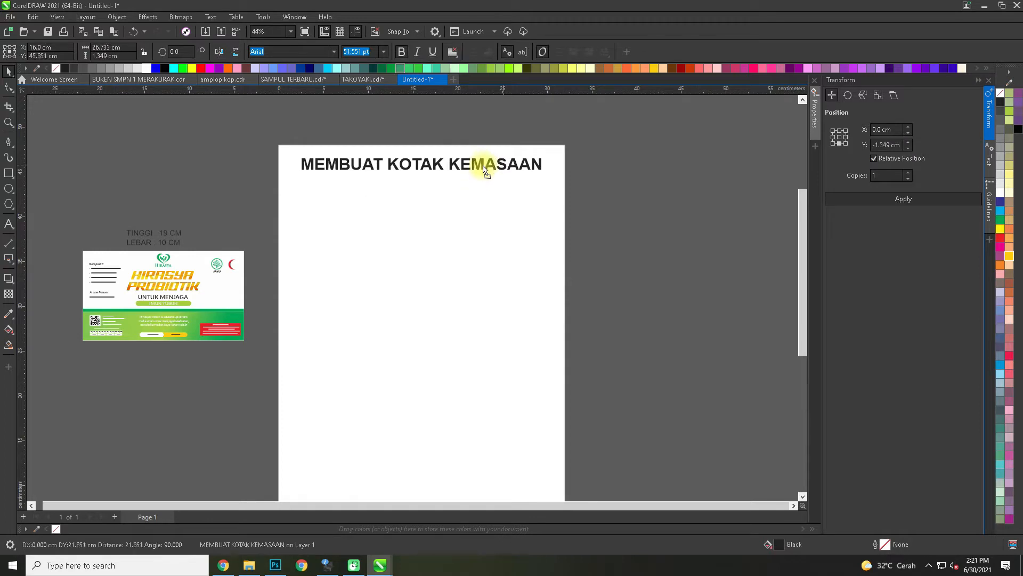
{"action": "left_click", "coordinate": [612, 189]}
- Delete the heading text from the page
{"action": "scroll", "coordinate": [125, 222], "scroll_direction": "up", "scroll_amount": 3}
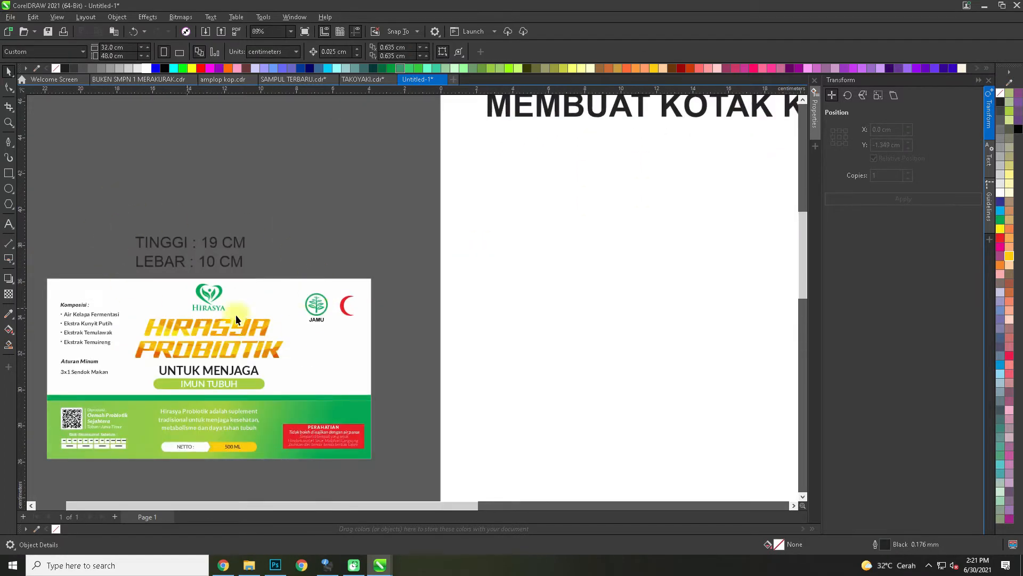
{"action": "scroll", "coordinate": [138, 261], "scroll_direction": "down", "scroll_amount": 2}
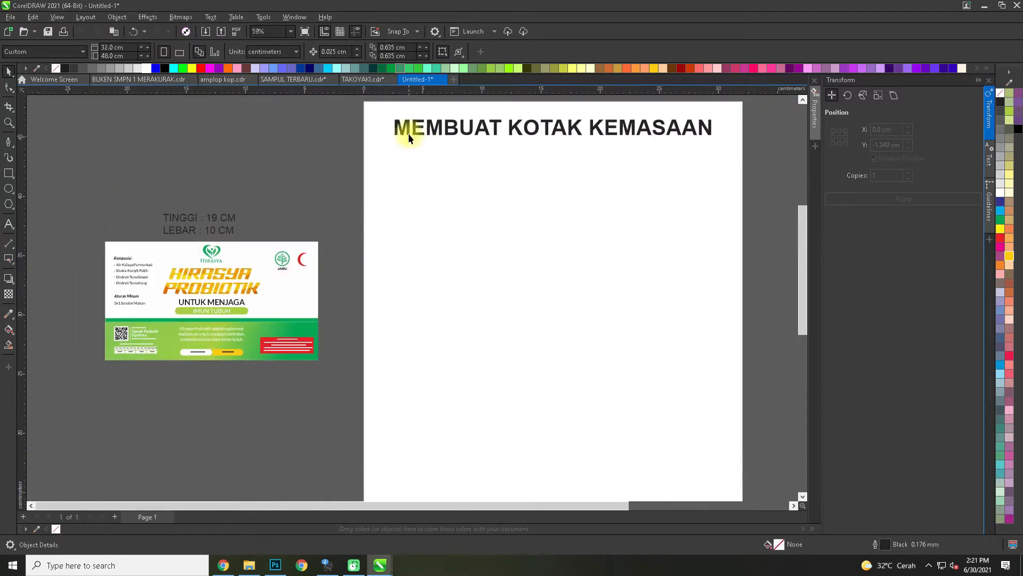
{"action": "left_click", "coordinate": [407, 129]}
{"action": "key", "text": "Delete"}
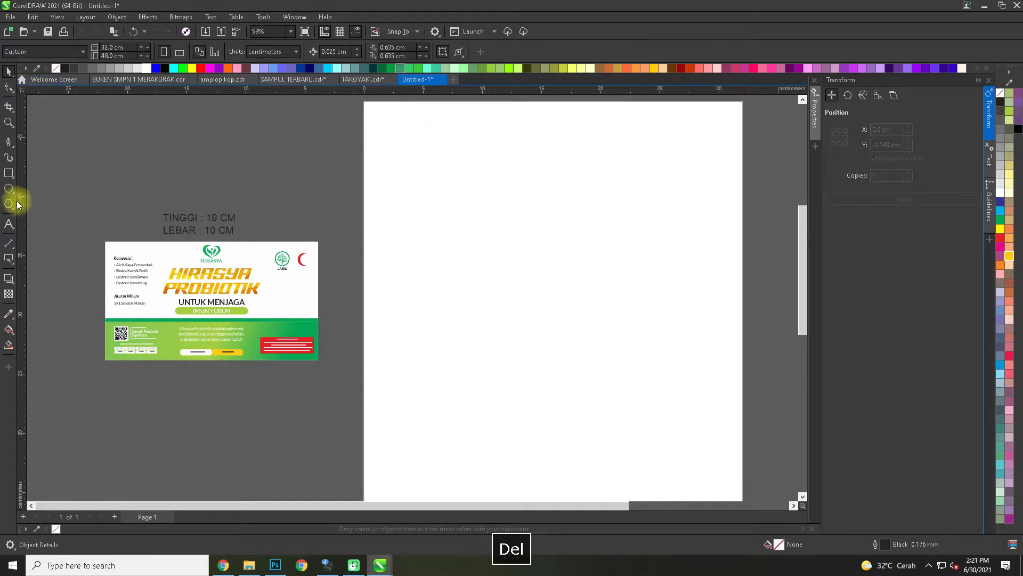
- Draw a rectangle on the page and set its size to 10 cm wide by 19 cm high
{"action": "left_click", "coordinate": [9, 173]}
{"action": "left_click_drag", "start_coordinate": [393, 170], "coordinate": [469, 347]}
{"action": "left_click", "coordinate": [104, 47]}
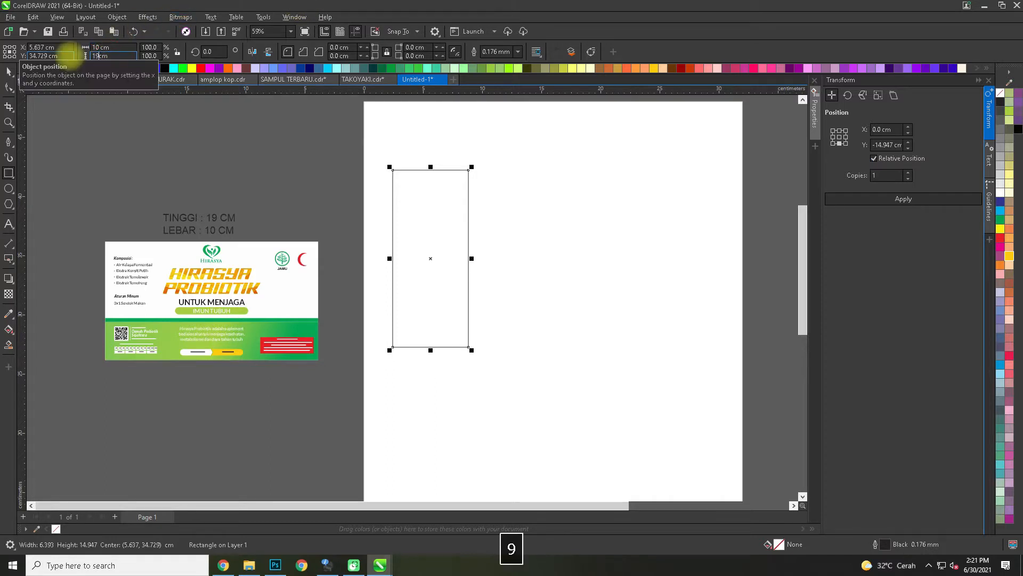
{"action": "key", "text": "Return"}
- Duplicate the 10 × 19 cm rectangle edge to edge towards the right to form a row of four box panels
{"action": "left_click", "coordinate": [7, 69]}
{"action": "left_click", "coordinate": [259, 153]}
{"action": "left_click_drag", "start_coordinate": [376, 247], "coordinate": [261, 217]}
{"action": "left_click_drag", "start_coordinate": [261, 217], "coordinate": [400, 218]}
{"action": "right_click", "coordinate": [399, 218]}
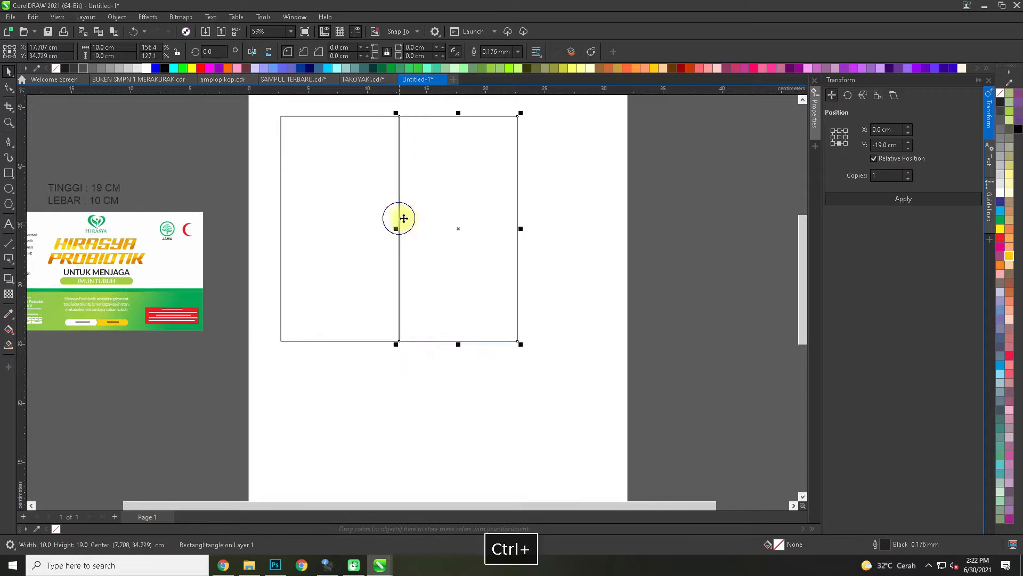
{"action": "left_click_drag", "start_coordinate": [463, 222], "coordinate": [500, 229]}
{"action": "right_click", "coordinate": [500, 228]}
{"action": "left_click_drag", "start_coordinate": [438, 212], "coordinate": [549, 212]}
{"action": "right_click", "coordinate": [586, 213]}
{"action": "left_click_drag", "start_coordinate": [565, 250], "coordinate": [494, 243]}
- Switch the page to landscape orientation and move the row of four panels onto its middle
{"action": "left_click", "coordinate": [519, 386]}
{"action": "left_click", "coordinate": [181, 53]}
{"action": "left_click_drag", "start_coordinate": [263, 214], "coordinate": [550, 184]}
{"action": "scroll", "coordinate": [550, 184], "scroll_direction": "down", "scroll_amount": 1}
{"action": "left_click_drag", "start_coordinate": [230, 148], "coordinate": [435, 304]}
{"action": "left_click_drag", "start_coordinate": [370, 222], "coordinate": [299, 221]}
{"action": "left_click_drag", "start_coordinate": [414, 102], "coordinate": [775, 277]}
{"action": "left_click_drag", "start_coordinate": [676, 199], "coordinate": [630, 272]}
{"action": "left_click_drag", "start_coordinate": [628, 271], "coordinate": [447, 278]}
{"action": "left_click", "coordinate": [412, 148]}
{"action": "scroll", "coordinate": [354, 226], "scroll_direction": "up", "scroll_amount": 1}
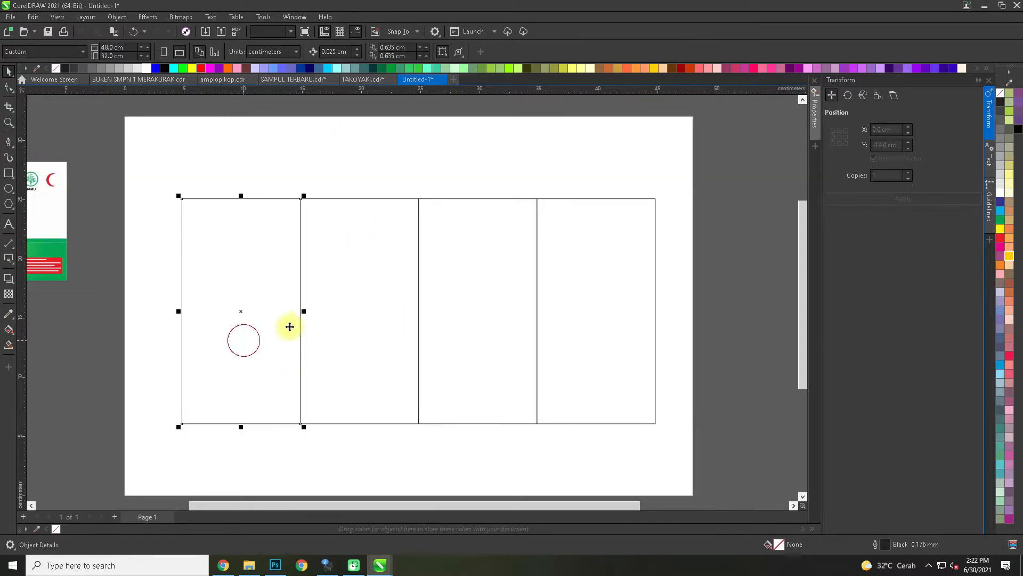
- Create a mirrored copy of the first panel as a 1 cm wide glue flap and snap it to the panel's left edge
{"action": "left_click_drag", "start_coordinate": [300, 311], "coordinate": [162, 311]}
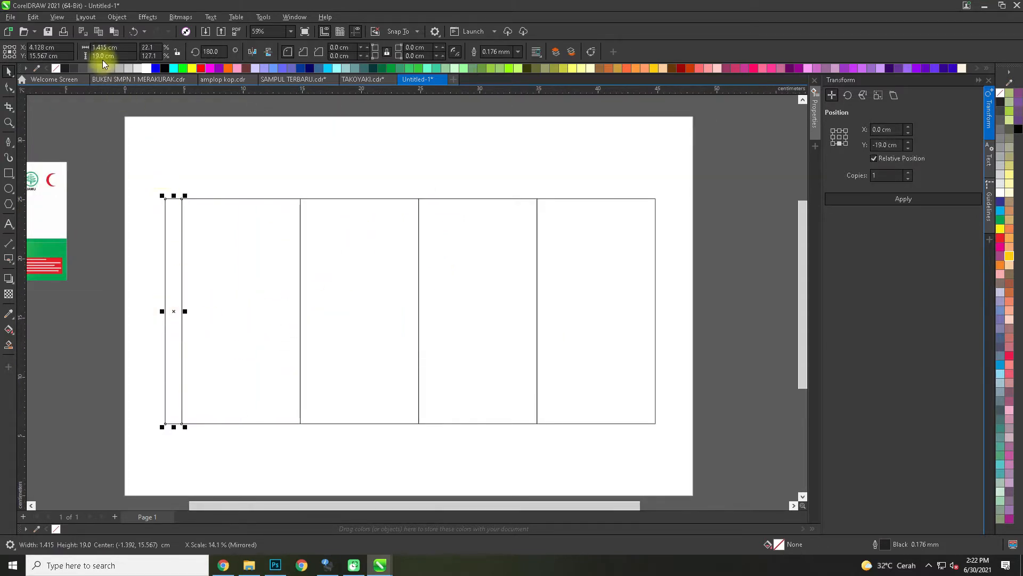
{"action": "left_click", "coordinate": [98, 47]}
{"action": "type", "text": "1"}
{"action": "key", "text": "Return"}
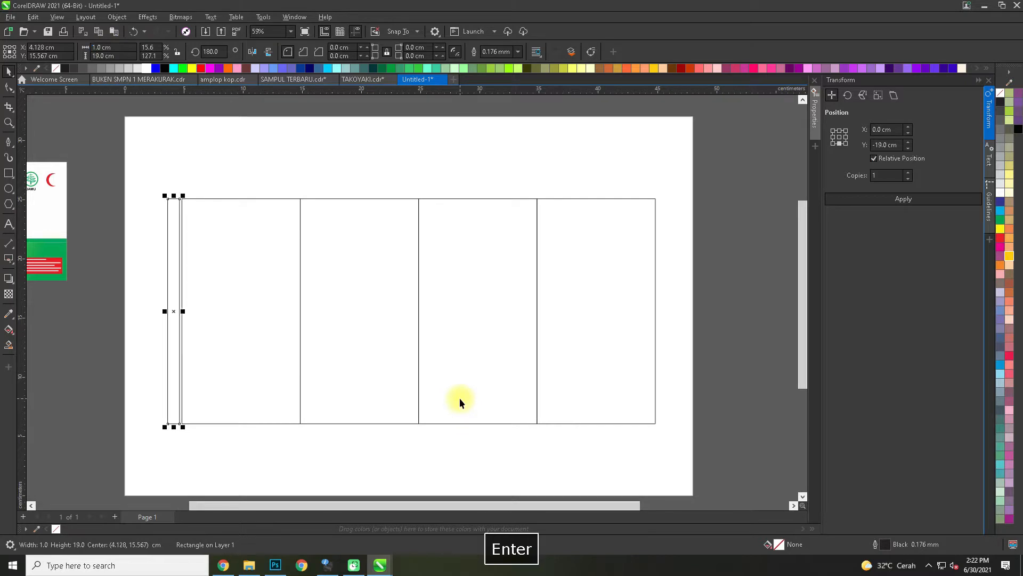
{"action": "left_click_drag", "start_coordinate": [278, 336], "coordinate": [698, 338]}
{"action": "scroll", "coordinate": [602, 258], "scroll_direction": "up", "scroll_amount": 1}
{"action": "left_click_drag", "start_coordinate": [582, 244], "coordinate": [587, 247]}
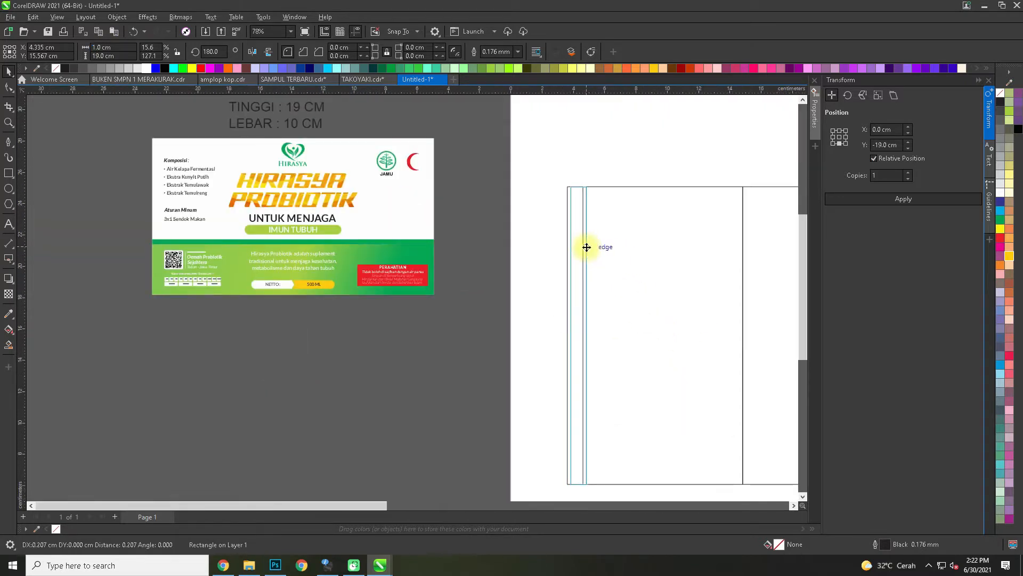
{"action": "scroll", "coordinate": [587, 247], "scroll_direction": "up", "scroll_amount": 1}
- Convert the glue flap to curves and lower its outer upper corner slightly to give it a slanted top edge
{"action": "left_click", "coordinate": [9, 87]}
{"action": "key", "text": "ctrl+q"}
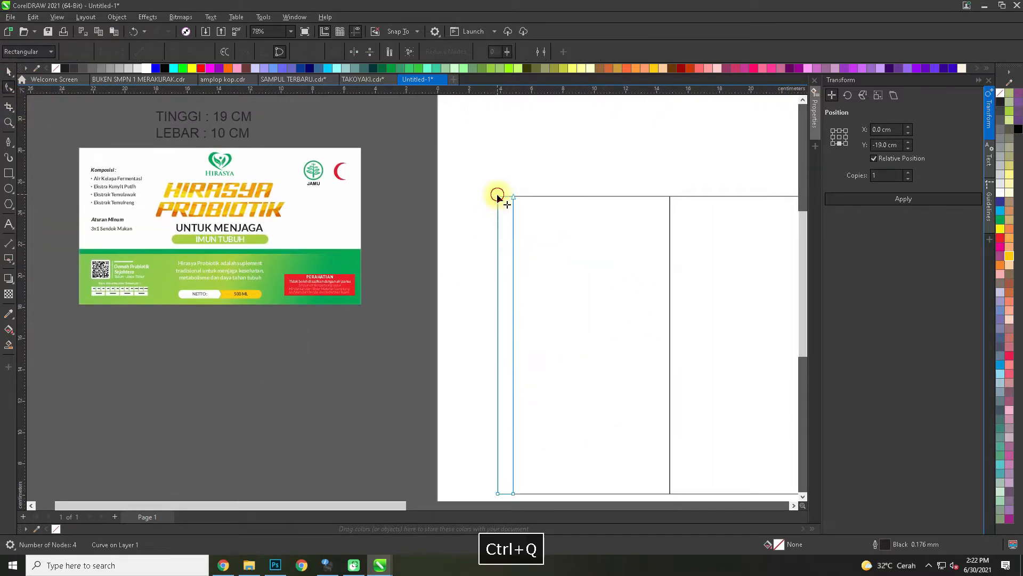
{"action": "left_click_drag", "start_coordinate": [498, 197], "coordinate": [496, 205]}
{"action": "left_click_drag", "start_coordinate": [667, 288], "coordinate": [577, 250]}
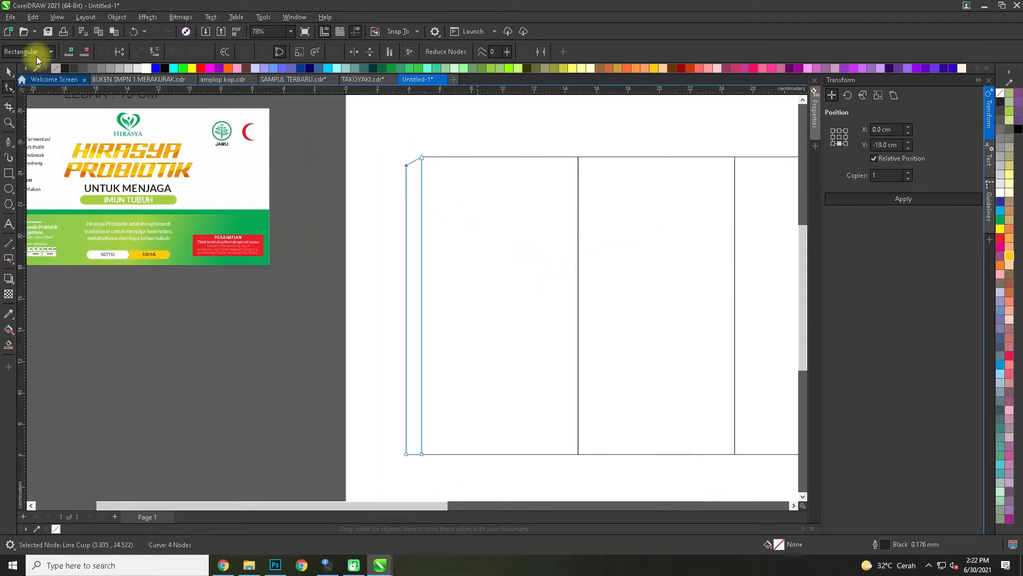
- Duplicate the glue flap slightly lower, flip the copy vertically and weld both flaps into one shape
{"action": "left_click", "coordinate": [9, 71]}
{"action": "scroll", "coordinate": [450, 207], "scroll_direction": "up", "scroll_amount": 1}
{"action": "left_click_drag", "start_coordinate": [450, 206], "coordinate": [411, 177]}
{"action": "scroll", "coordinate": [444, 154], "scroll_direction": "down", "scroll_amount": 1}
{"action": "right_click", "coordinate": [411, 177]}
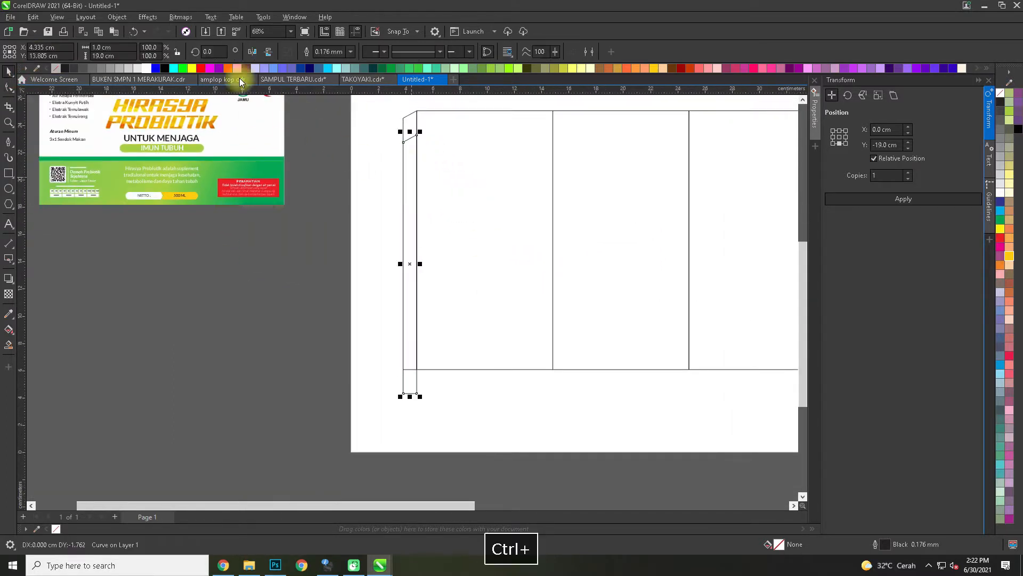
{"action": "left_click", "coordinate": [266, 54]}
{"action": "left_click", "coordinate": [411, 119], "text": "shift"}
{"action": "left_click", "coordinate": [306, 55]}
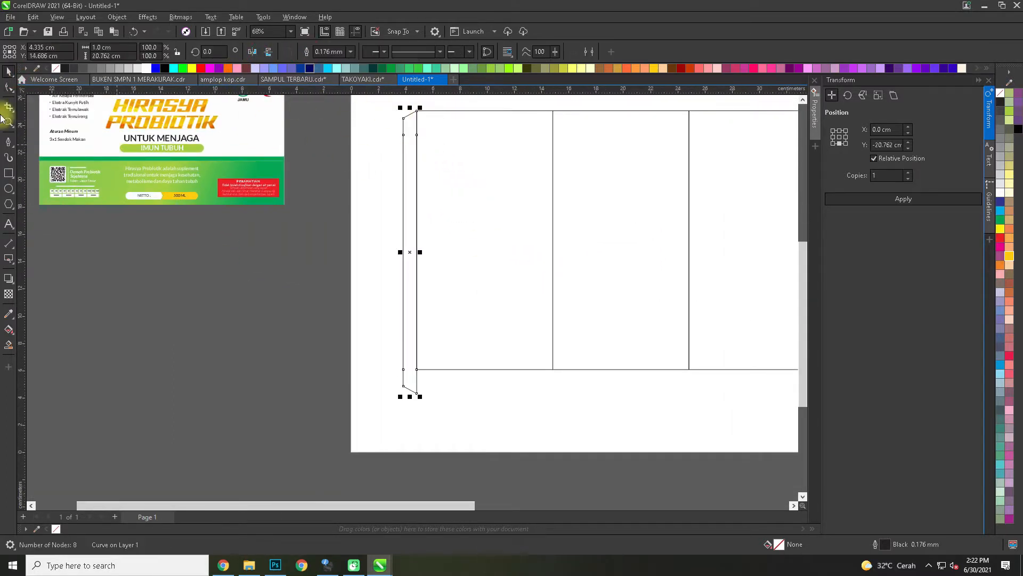
- Move the welded glue flap's lower nodes up so its slanted end meets the first panel's bottom corner
{"action": "key", "text": "F10"}
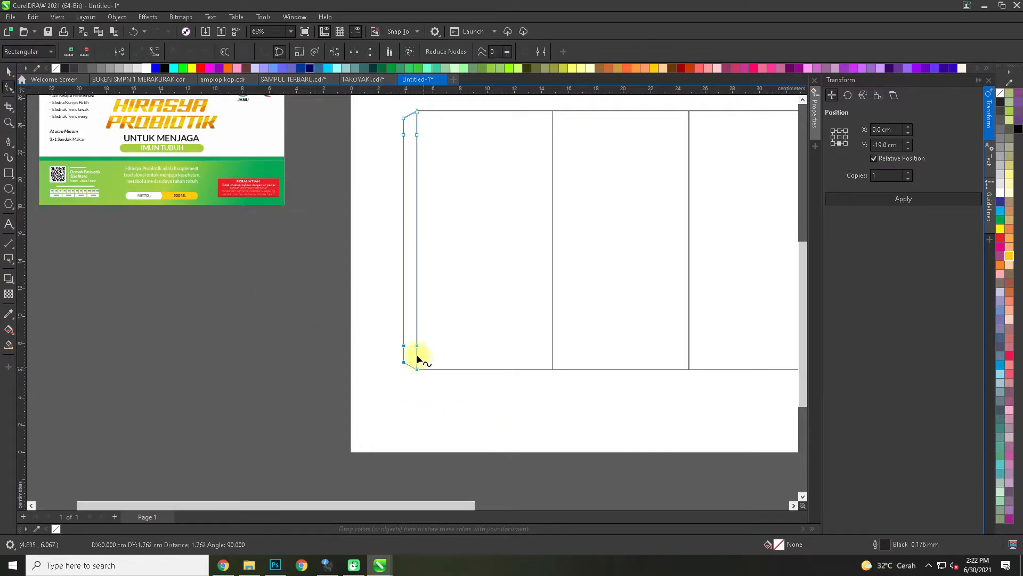
{"action": "left_click", "coordinate": [9, 72]}
{"action": "left_click", "coordinate": [295, 288]}
{"action": "left_click_drag", "start_coordinate": [294, 288], "coordinate": [192, 395]}
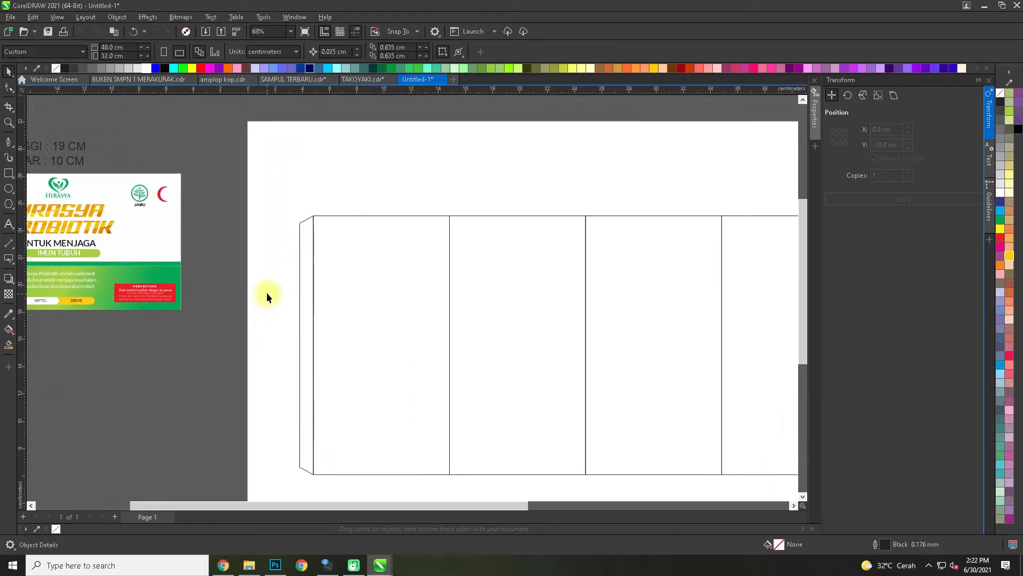
- Create a mirrored copy of the first panel above it as a 10 cm high lid and snap it to the panel's top edge
{"action": "scroll", "coordinate": [268, 291], "scroll_direction": "down", "scroll_amount": 1}
{"action": "left_click", "coordinate": [341, 302]}
{"action": "left_click_drag", "start_coordinate": [353, 433], "coordinate": [338, 172]}
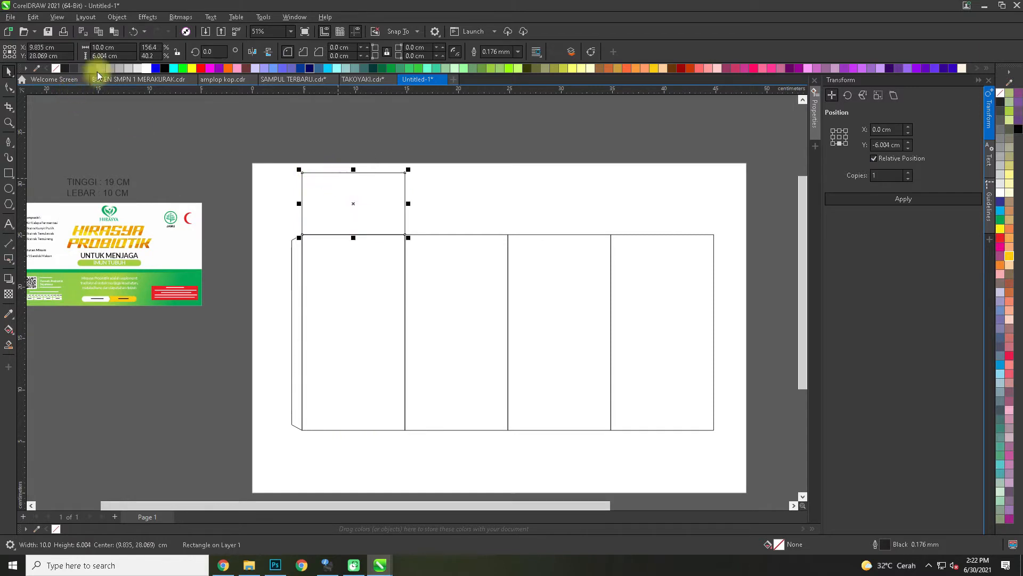
{"action": "type", "text": "10"}
{"action": "key", "text": "Return"}
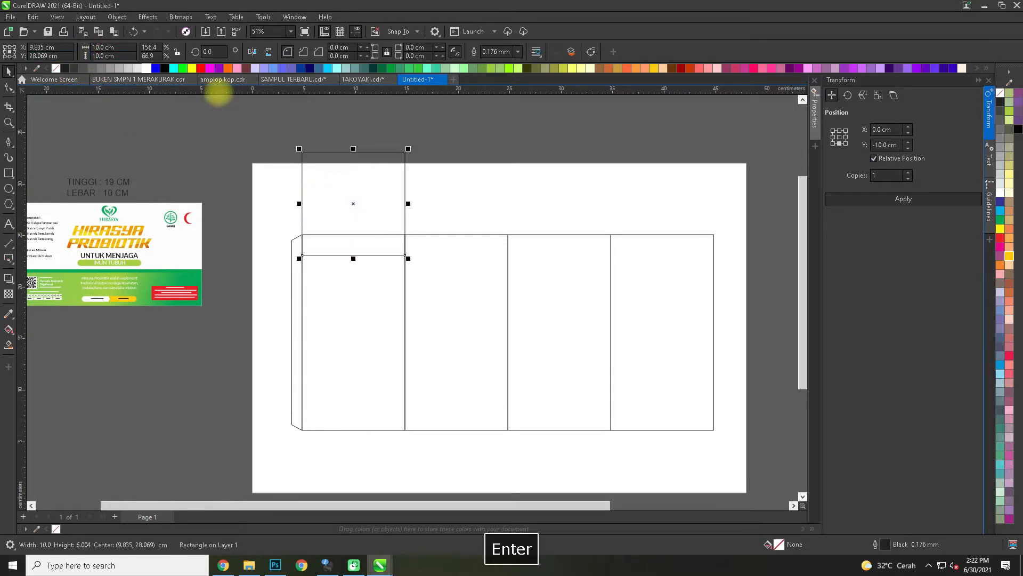
{"action": "left_click_drag", "start_coordinate": [352, 256], "coordinate": [354, 234]}
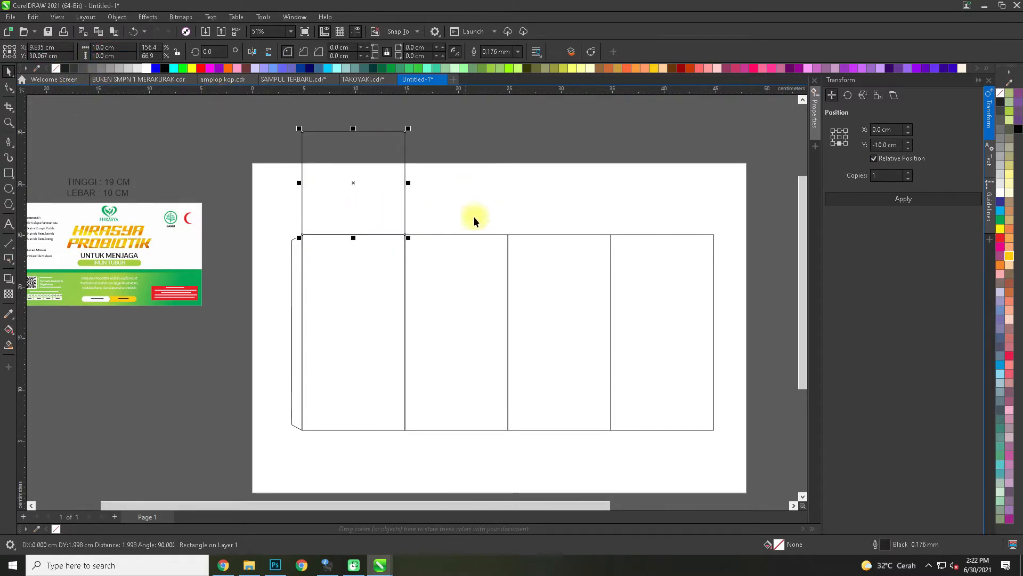
- Move the whole box layout off the page to the area below and left of the label, and delete the stray object over it
{"action": "left_click", "coordinate": [474, 217]}
{"action": "left_click_drag", "start_coordinate": [465, 217], "coordinate": [359, 244]}
{"action": "scroll", "coordinate": [360, 246], "scroll_direction": "down", "scroll_amount": 1}
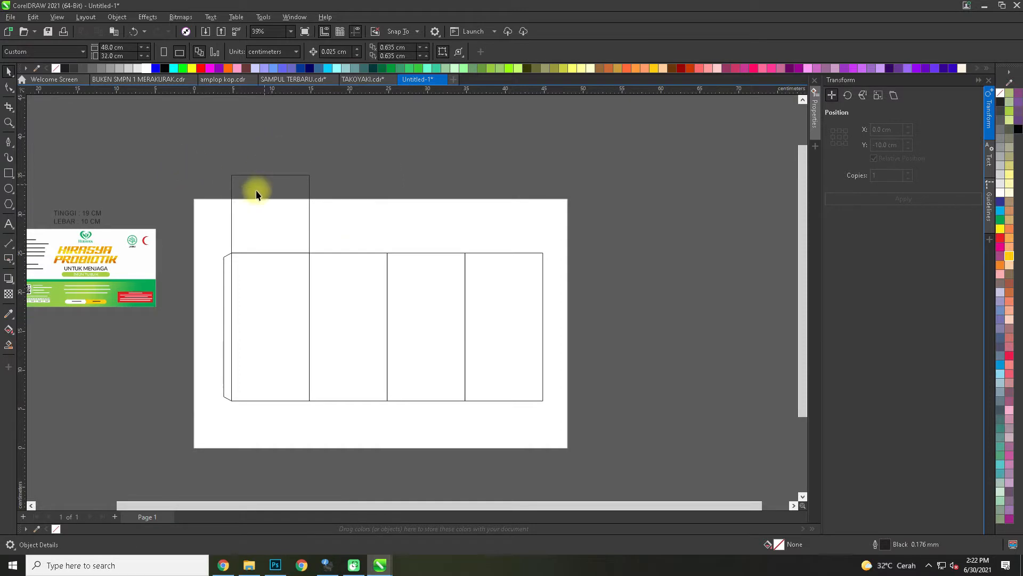
{"action": "scroll", "coordinate": [207, 162], "scroll_direction": "down", "scroll_amount": 1}
{"action": "left_click_drag", "start_coordinate": [198, 156], "coordinate": [556, 378]}
{"action": "left_click_drag", "start_coordinate": [390, 284], "coordinate": [279, 286]}
{"action": "left_click_drag", "start_coordinate": [340, 410], "coordinate": [165, 268]}
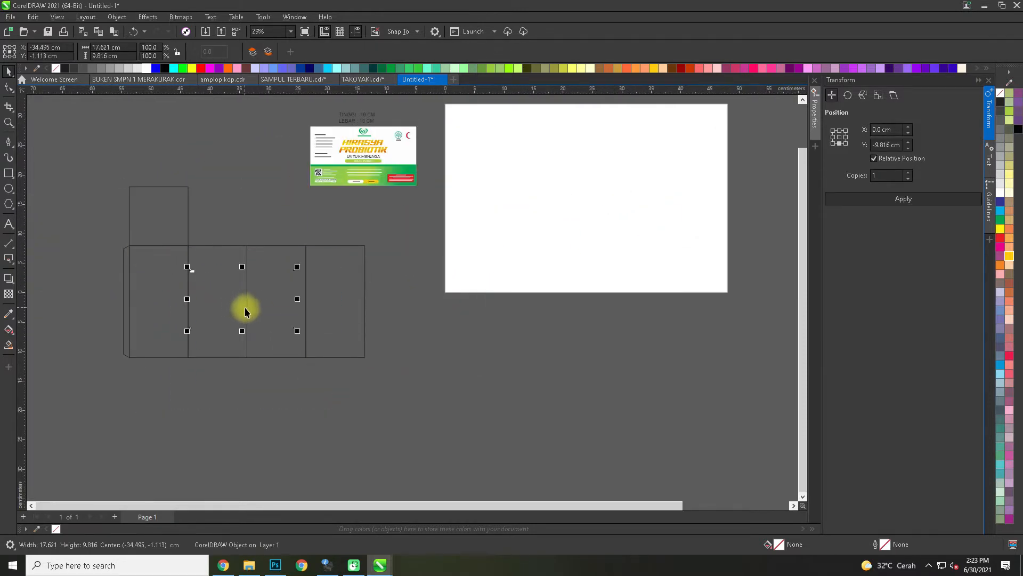
{"action": "key", "text": "Delete"}
- Fill all the box panels, the lid and the glue flap with white
{"action": "scroll", "coordinate": [233, 262], "scroll_direction": "up", "scroll_amount": 1}
{"action": "left_click_drag", "start_coordinate": [233, 263], "coordinate": [296, 309]}
{"action": "left_click_drag", "start_coordinate": [517, 446], "coordinate": [127, 208]}
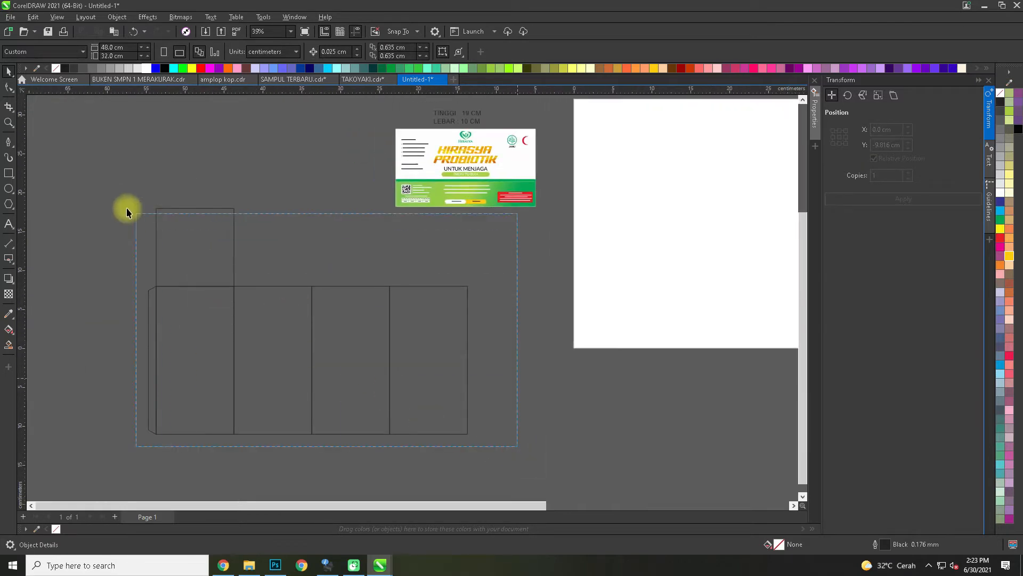
{"action": "left_click_drag", "start_coordinate": [128, 252], "coordinate": [481, 321]}
{"action": "left_click", "coordinate": [1000, 192]}
{"action": "left_click", "coordinate": [544, 307]}
{"action": "left_click_drag", "start_coordinate": [499, 248], "coordinate": [498, 309]}
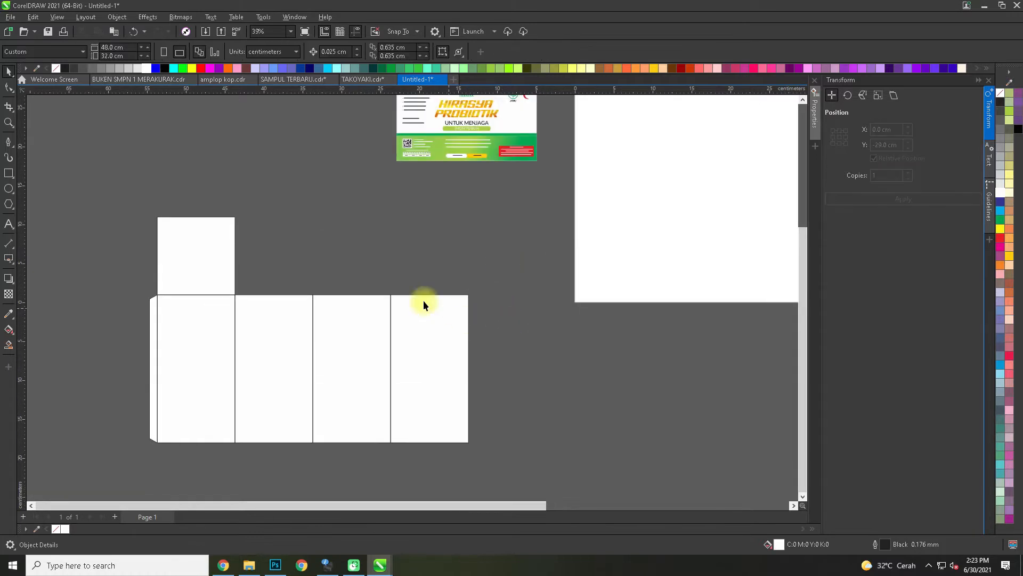
- Create a mirrored copy of the lid above it as a 1 cm high tuck flap and snap it to the lid's top edge
{"action": "left_click", "coordinate": [193, 268]}
{"action": "left_click_drag", "start_coordinate": [194, 296], "coordinate": [190, 196]}
{"action": "type", "text": "1"}
{"action": "key", "text": "Return"}
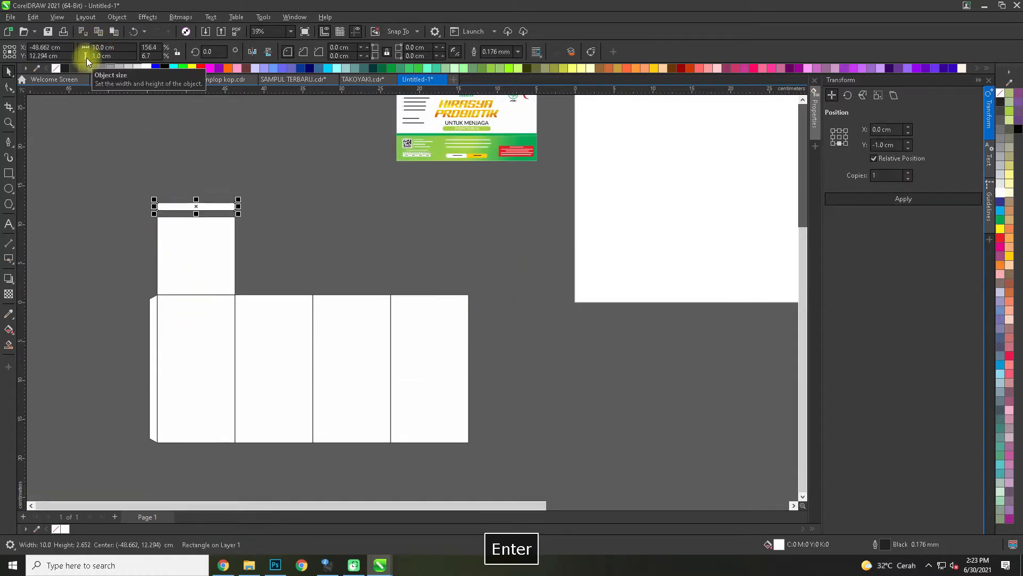
{"action": "scroll", "coordinate": [185, 216], "scroll_direction": "up", "scroll_amount": 5}
{"action": "left_click_drag", "start_coordinate": [149, 198], "coordinate": [155, 219]}
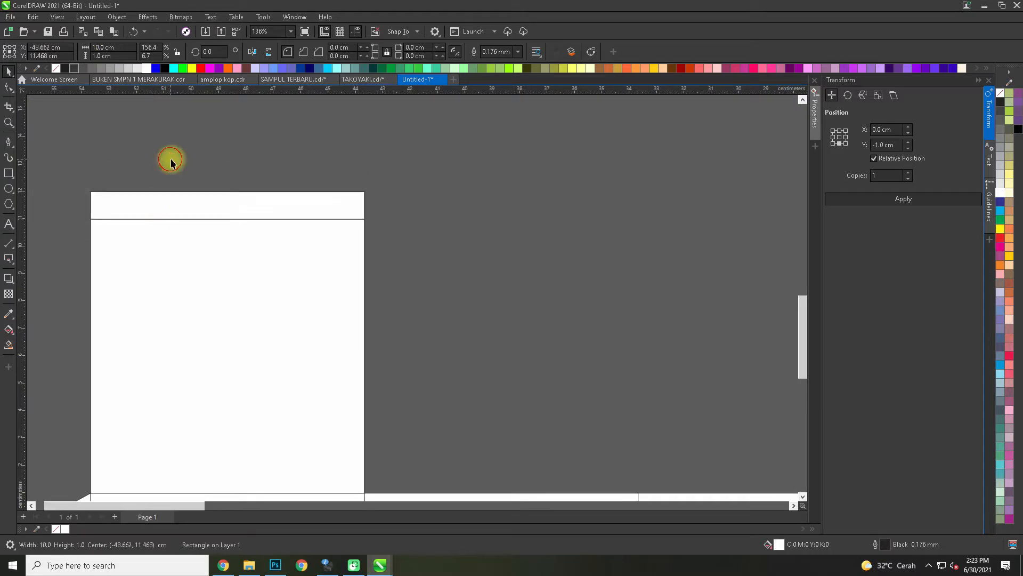
- Set the tuck flap's height to 1.5 cm and realign its bottom with the lid's top edge
{"action": "left_click", "coordinate": [171, 161]}
{"action": "scroll", "coordinate": [165, 187], "scroll_direction": "down", "scroll_amount": 3}
{"action": "scroll", "coordinate": [150, 192], "scroll_direction": "up", "scroll_amount": 3}
{"action": "left_click", "coordinate": [149, 194]}
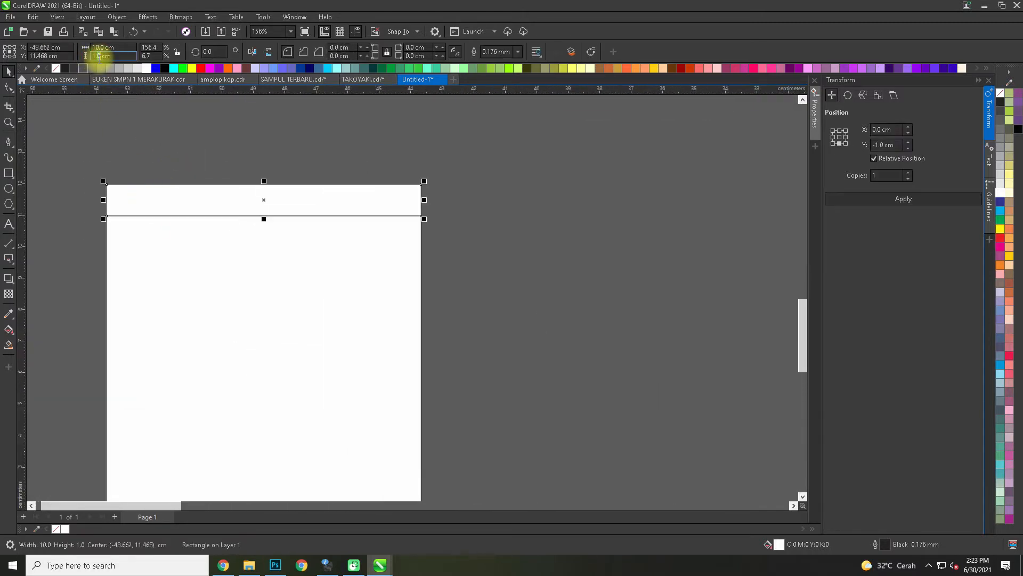
{"action": "type", "text": "1.5"}
{"action": "key", "text": "Return"}
{"action": "mouse_move", "coordinate": [201, 213]}
{"action": "left_mouse_down"}
{"action": "mouse_move", "coordinate": [204, 181]}
{"action": "mouse_move", "coordinate": [203, 215]}
{"action": "left_mouse_up"}
- Round only the tuck flap's two upper corners to a 0.75 cm radius, keeping the lower corners square
{"action": "left_click", "coordinate": [8, 87]}
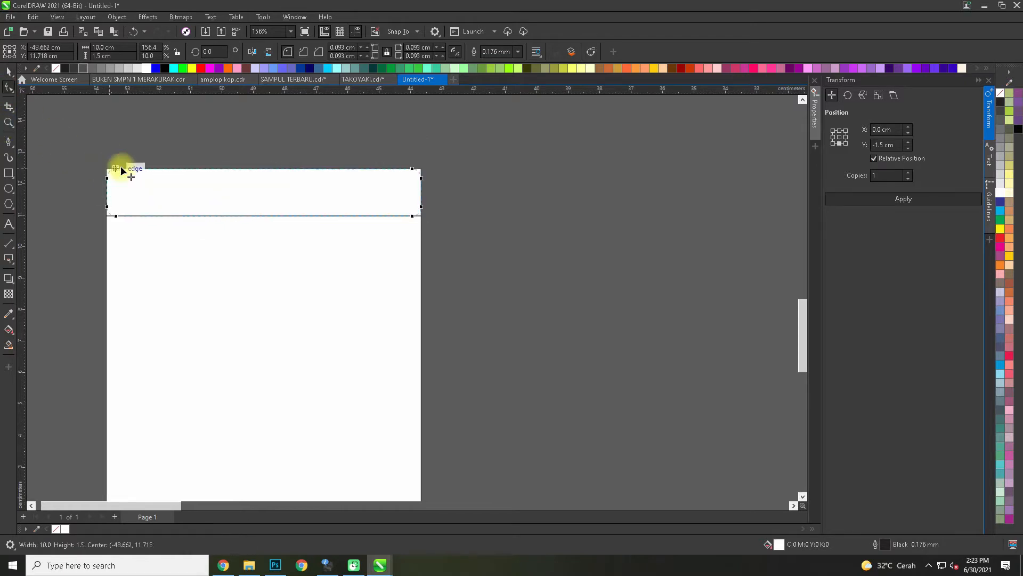
{"action": "left_click_drag", "start_coordinate": [131, 214], "coordinate": [81, 219]}
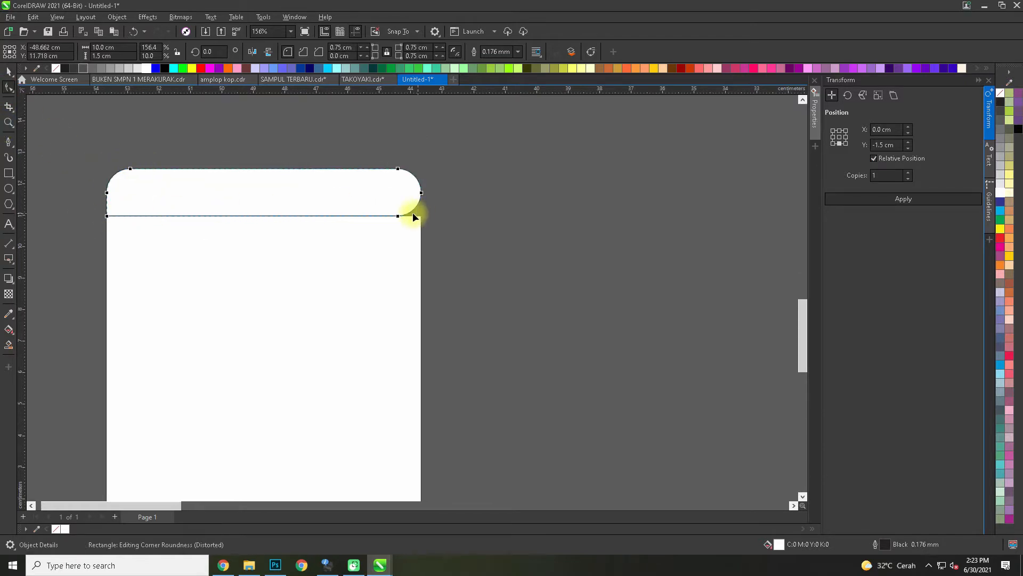
{"action": "left_click", "coordinate": [7, 72]}
{"action": "left_click", "coordinate": [193, 142]}
{"action": "scroll", "coordinate": [193, 142], "scroll_direction": "down", "scroll_amount": 6}
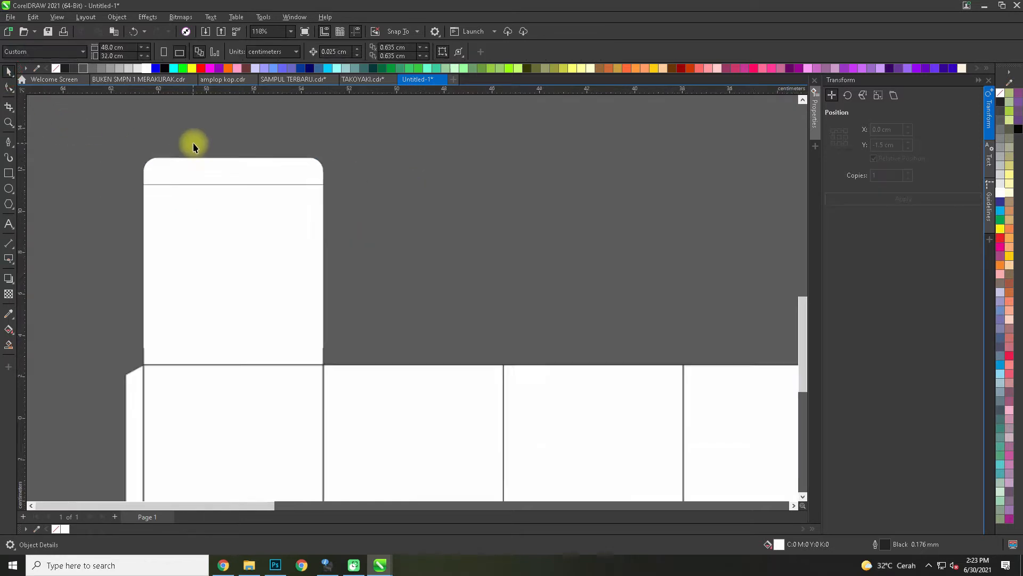
- Create a mirrored copy of the second panel above it, about 8 cm high, as a side flap
{"action": "left_click_drag", "start_coordinate": [360, 226], "coordinate": [305, 232]}
{"action": "left_click", "coordinate": [189, 218]}
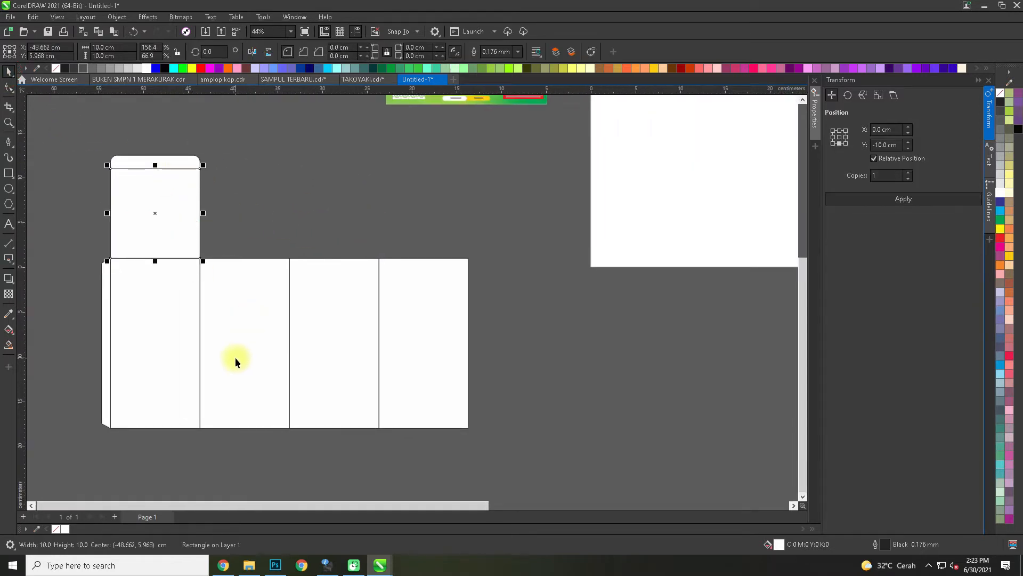
{"action": "left_click_drag", "start_coordinate": [253, 262], "coordinate": [247, 186]}
{"action": "right_click", "coordinate": [247, 186]}
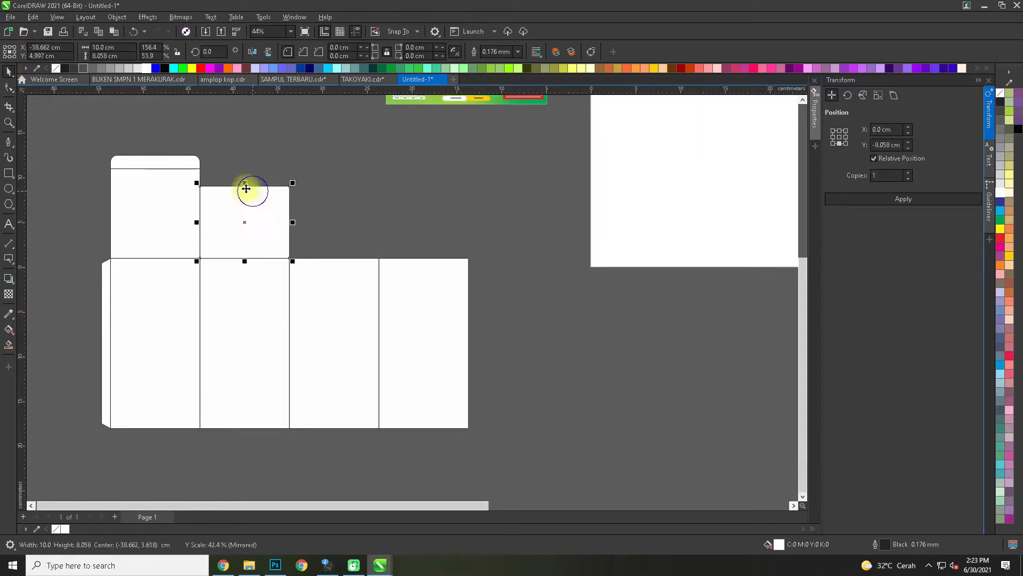
- Set the side flap's height to 5 cm and snap its bottom edge to the second panel's top edge
{"action": "double_click", "coordinate": [106, 56]}
{"action": "type", "text": "56"}
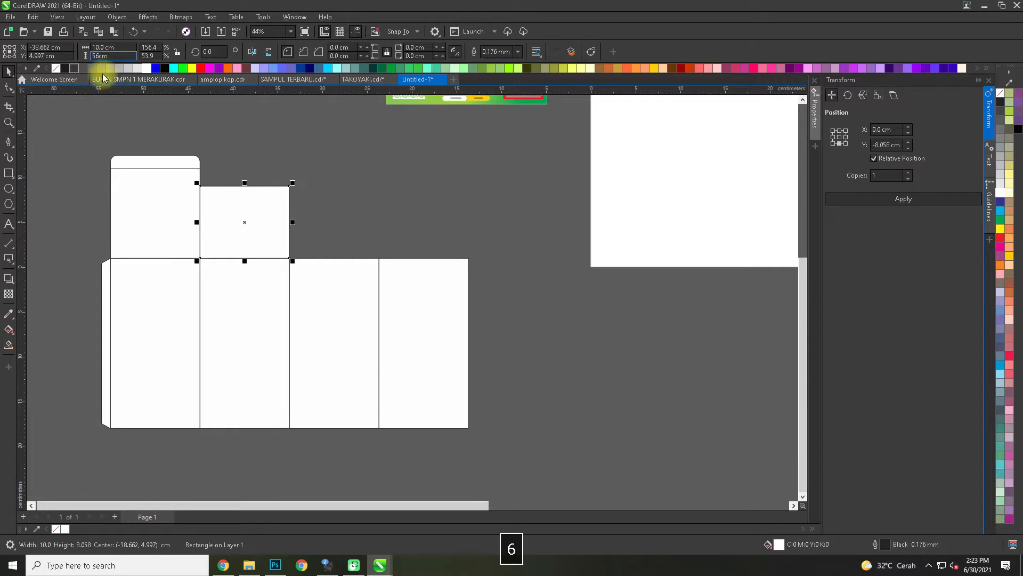
{"action": "key", "text": "BackSpace"}
{"action": "key", "text": "Return"}
{"action": "scroll", "coordinate": [201, 230], "scroll_direction": "up", "scroll_amount": 1}
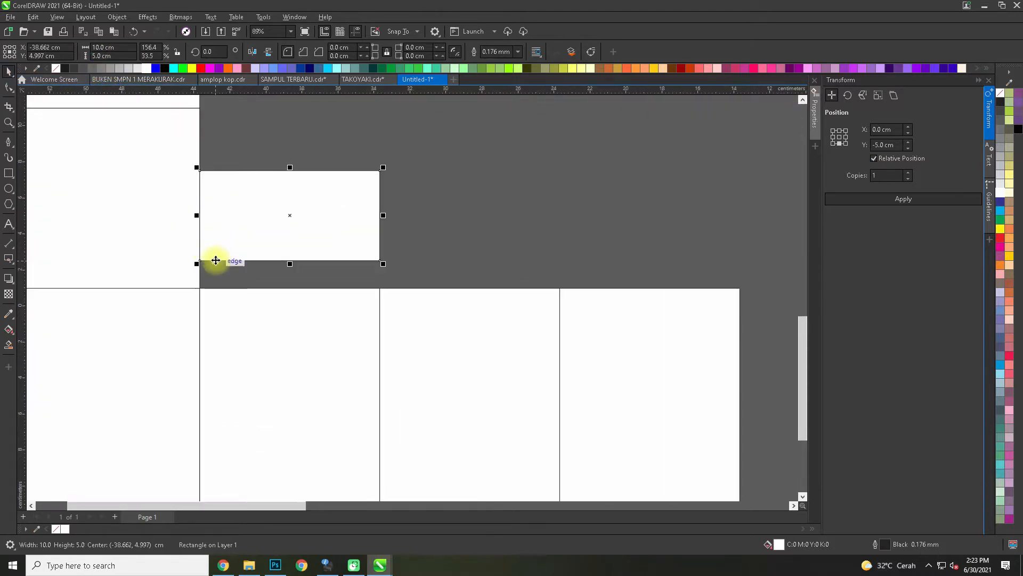
{"action": "left_click_drag", "start_coordinate": [215, 261], "coordinate": [214, 288]}
- Round only the side flap's two upper corners to about 0.63 cm and convert the flap to curves
{"action": "scroll", "coordinate": [121, 147], "scroll_direction": "up", "scroll_amount": 1}
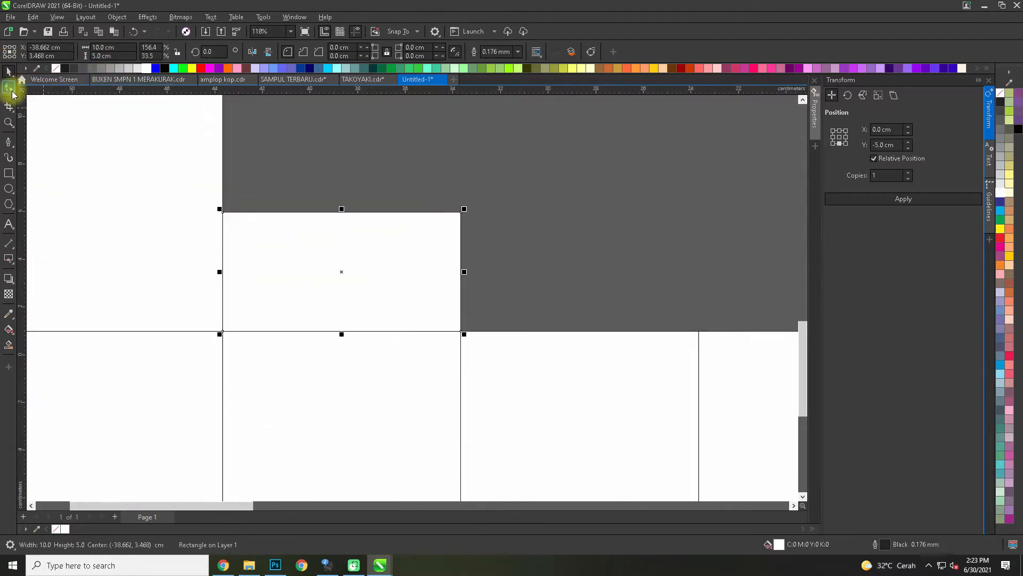
{"action": "left_click_drag", "start_coordinate": [231, 214], "coordinate": [238, 215]}
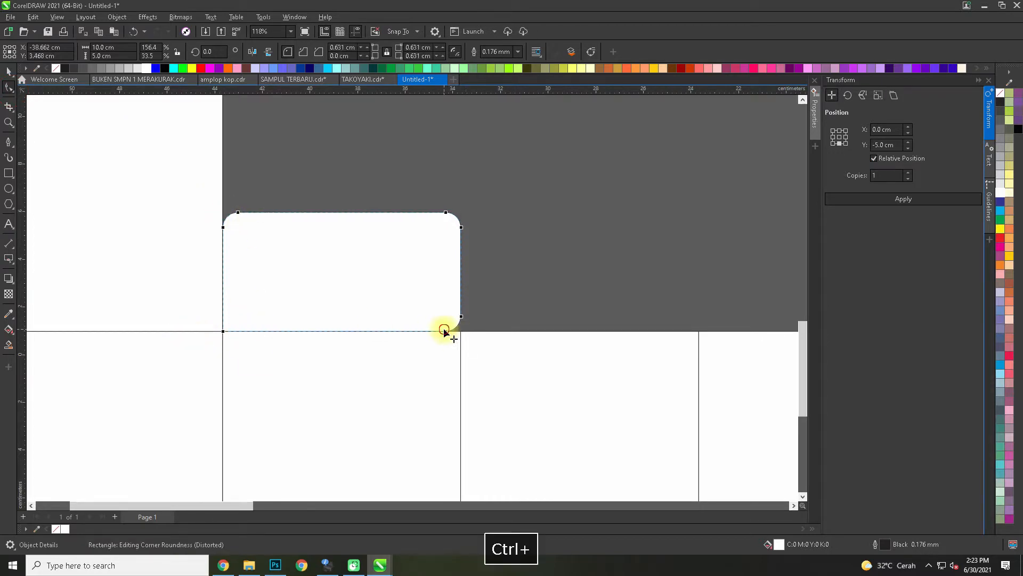
{"action": "key", "text": "ctrl+q"}
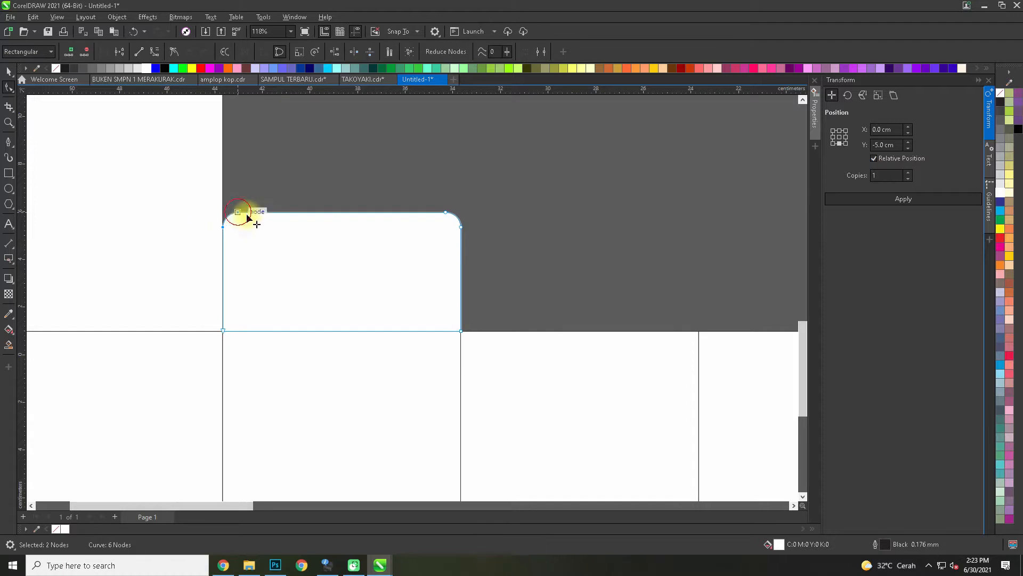
- Taper the side flap by shifting both rounded upper corners inward, and add an inset node near its lower right corner
{"action": "left_click_drag", "start_coordinate": [238, 212], "coordinate": [258, 213]}
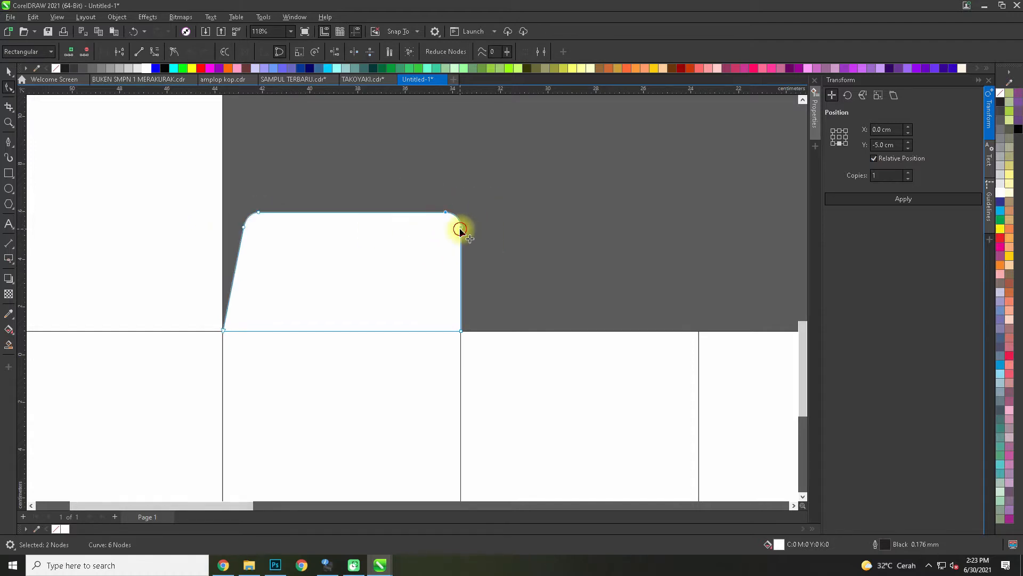
{"action": "left_click_drag", "start_coordinate": [442, 227], "coordinate": [443, 227]}
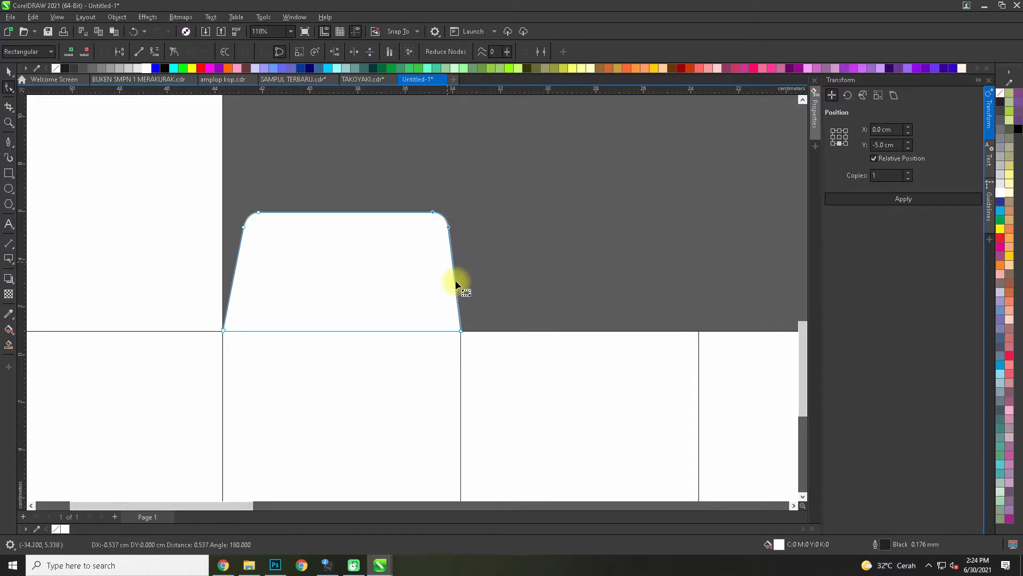
{"action": "scroll", "coordinate": [455, 280], "scroll_direction": "up", "scroll_amount": 3}
{"action": "left_click_drag", "start_coordinate": [452, 325], "coordinate": [441, 333]}
{"action": "left_click_drag", "start_coordinate": [381, 126], "coordinate": [421, 184]}
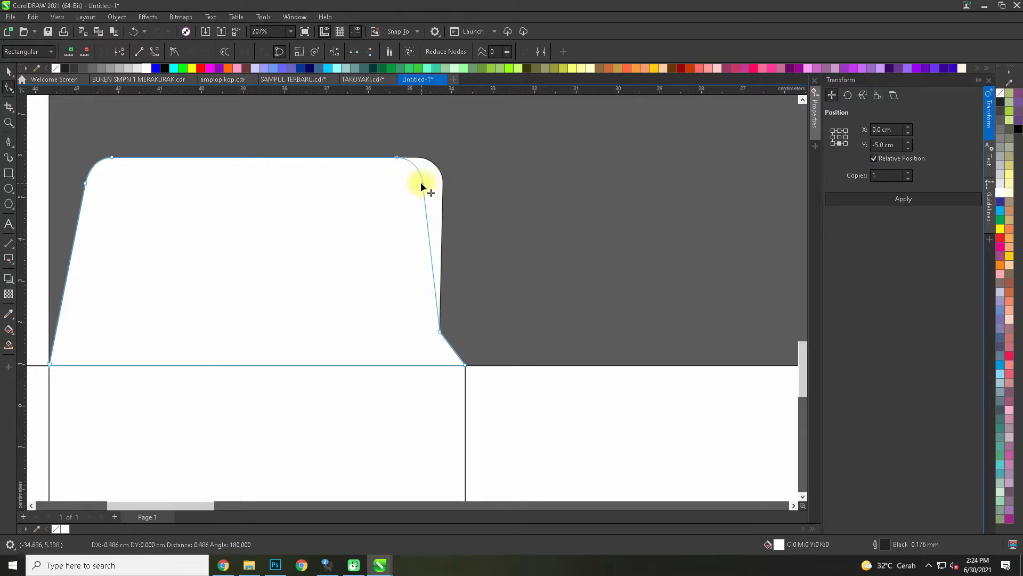
- Shift the side flap's rounded upper left corner further inward to increase the slant of its left side
{"action": "scroll", "coordinate": [433, 178], "scroll_direction": "down", "scroll_amount": 2}
{"action": "left_click_drag", "start_coordinate": [256, 159], "coordinate": [319, 203]}
{"action": "scroll", "coordinate": [292, 169], "scroll_direction": "up", "scroll_amount": 1}
{"action": "scroll", "coordinate": [296, 171], "scroll_direction": "up", "scroll_amount": 1}
{"action": "left_click_drag", "start_coordinate": [296, 171], "coordinate": [311, 172]}
{"action": "left_click", "coordinate": [7, 72]}
{"action": "left_click", "coordinate": [434, 153]}
{"action": "scroll", "coordinate": [380, 155], "scroll_direction": "down", "scroll_amount": 2}
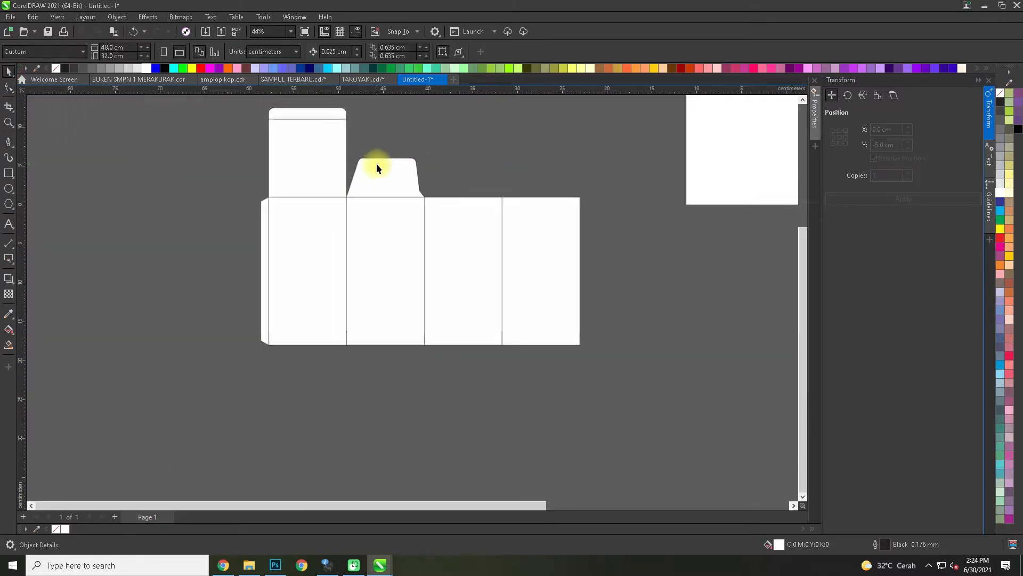
- Copy the side flap above the fourth panel, flip it horizontally and centre it on that panel
{"action": "left_click_drag", "start_coordinate": [382, 174], "coordinate": [491, 215]}
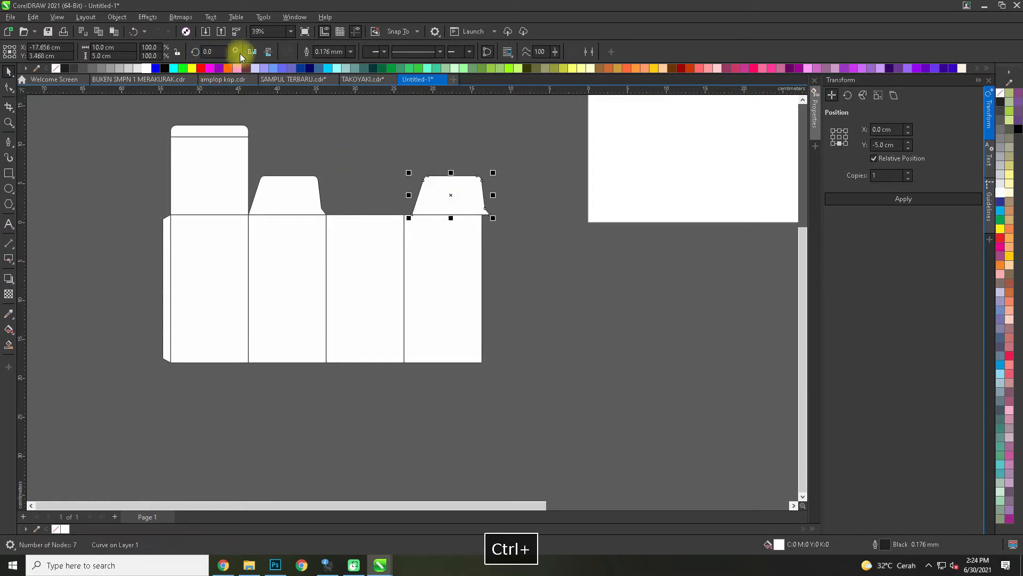
{"action": "left_click", "coordinate": [447, 270], "text": "shift"}
{"action": "key", "text": "c"}
- Duplicate both upper side flaps to the panels' bottom edge and flip the copies vertically
{"action": "left_click_drag", "start_coordinate": [535, 248], "coordinate": [162, 132]}
{"action": "left_click_drag", "start_coordinate": [501, 262], "coordinate": [236, 172]}
{"action": "left_click_drag", "start_coordinate": [278, 199], "coordinate": [286, 362]}
{"action": "right_click", "coordinate": [302, 412]}
{"action": "left_click", "coordinate": [268, 51]}
{"action": "key", "text": "Escape"}
- Centre the lower left side flap horizontally on the first panel
{"action": "left_click_drag", "start_coordinate": [299, 406], "coordinate": [336, 238]}
{"action": "left_click", "coordinate": [322, 194], "text": "shift"}
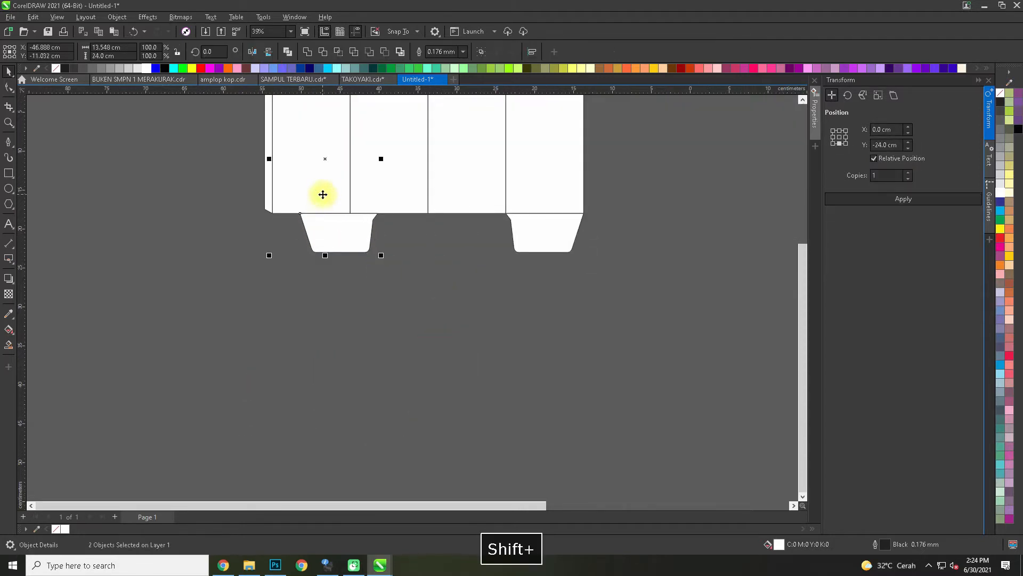
{"action": "key", "text": "c"}
{"action": "left_click", "coordinate": [351, 290]}
- Copy the lid together with its tuck flap downward and rotate the copy 180 degrees
{"action": "left_click_drag", "start_coordinate": [354, 192], "coordinate": [294, 314]}
{"action": "left_click", "coordinate": [236, 129]}
{"action": "left_click_drag", "start_coordinate": [236, 128], "coordinate": [229, 177]}
{"action": "left_click_drag", "start_coordinate": [191, 139], "coordinate": [288, 388]}
{"action": "right_click", "coordinate": [288, 387]}
{"action": "left_click", "coordinate": [281, 374]}
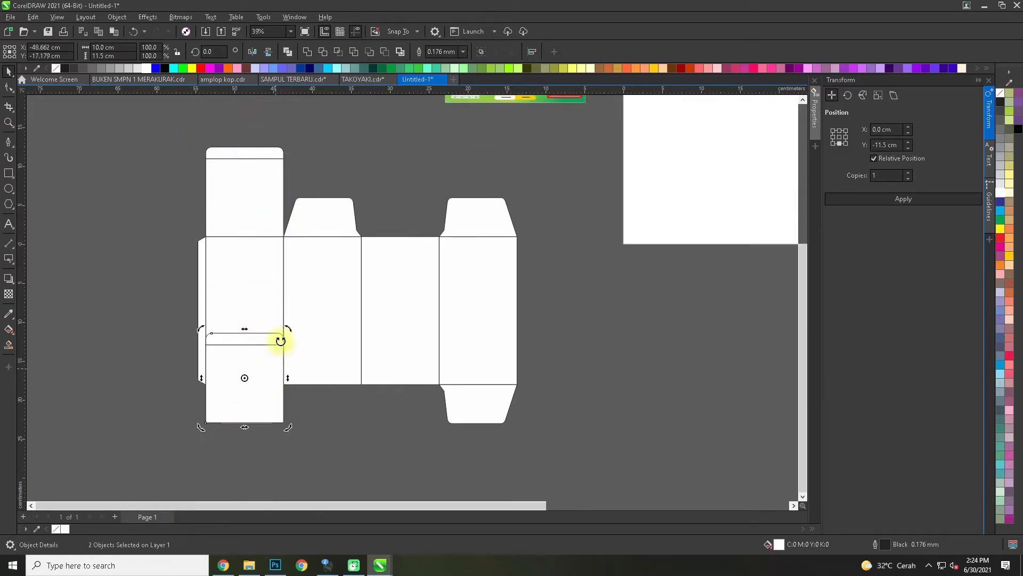
{"action": "left_click_drag", "start_coordinate": [288, 330], "coordinate": [201, 427]}
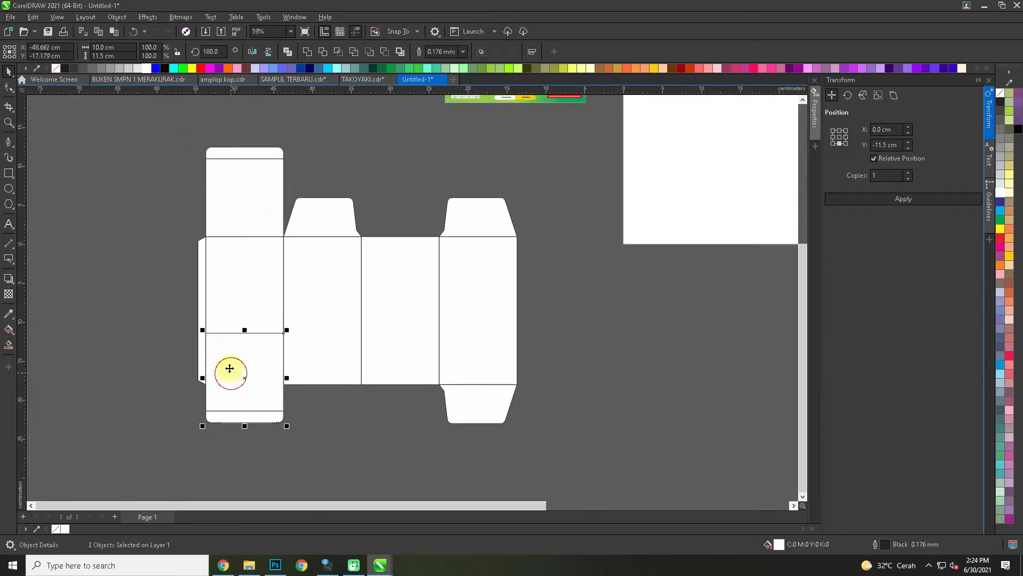
- Snap the rotated lid to the third panel's bottom edge, group it with its tuck flap and centre it on that panel
{"action": "left_click_drag", "start_coordinate": [229, 370], "coordinate": [393, 384]}
{"action": "key", "text": "ctrl+g"}
{"action": "left_click", "coordinate": [390, 363], "text": "shift"}
{"action": "key", "text": "c"}
{"action": "scroll", "coordinate": [391, 363], "scroll_direction": "down", "scroll_amount": 2}
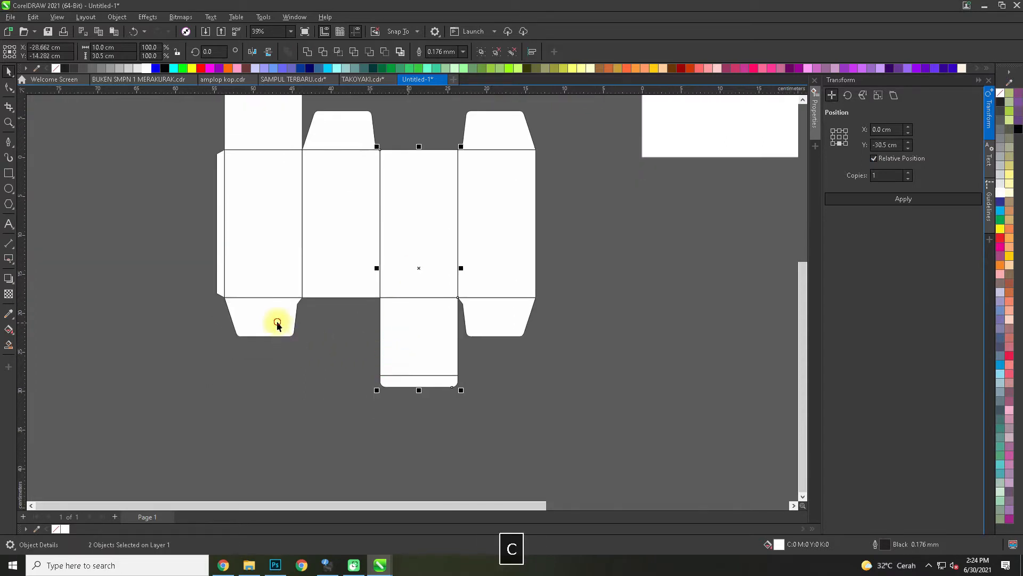
- Centre the lower left side flap horizontally on the second panel
{"action": "left_click", "coordinate": [274, 322]}
{"action": "left_click", "coordinate": [331, 274], "text": "shift"}
{"action": "key", "text": "c"}
{"action": "left_click", "coordinate": [347, 384]}
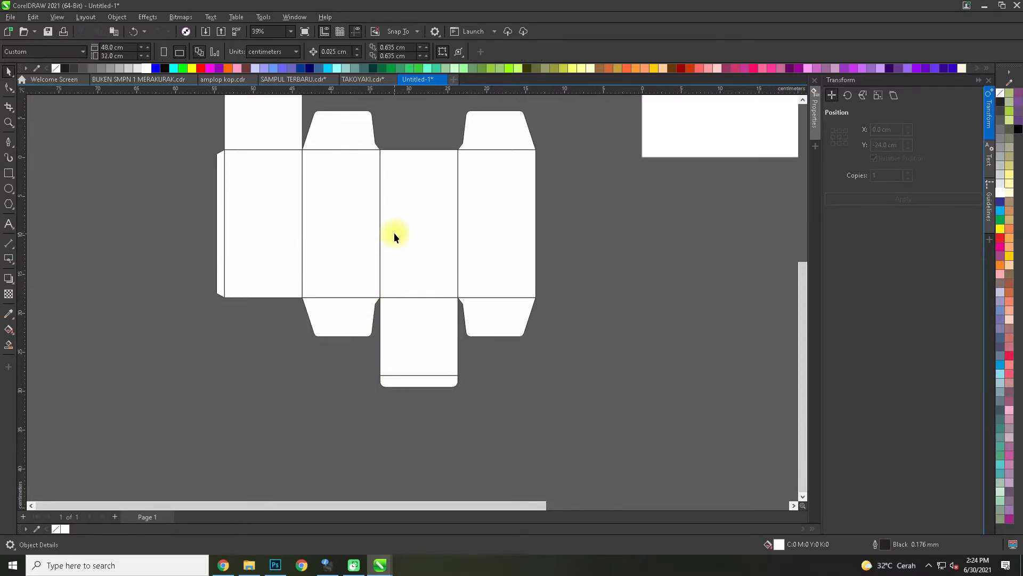
- Select all parts of the box template and ungroup them
{"action": "scroll", "coordinate": [407, 230], "scroll_direction": "down", "scroll_amount": 1}
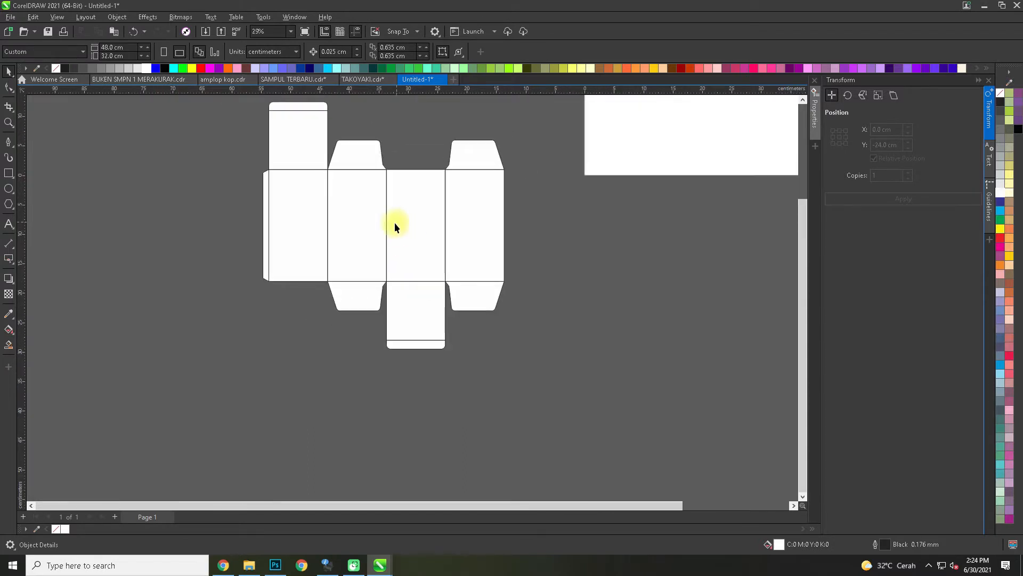
{"action": "left_click_drag", "start_coordinate": [379, 240], "coordinate": [322, 450]}
{"action": "scroll", "coordinate": [380, 257], "scroll_direction": "up", "scroll_amount": 1}
{"action": "left_click_drag", "start_coordinate": [369, 287], "coordinate": [403, 164]}
{"action": "scroll", "coordinate": [373, 180], "scroll_direction": "down", "scroll_amount": 1}
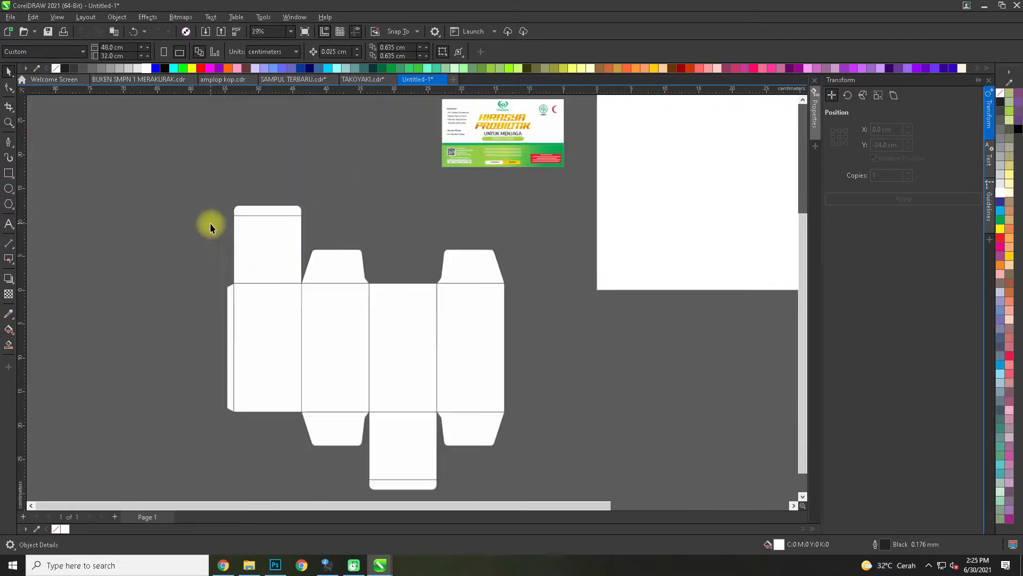
{"action": "left_click_drag", "start_coordinate": [205, 183], "coordinate": [528, 482]}
{"action": "key", "text": "ctrl+u"}
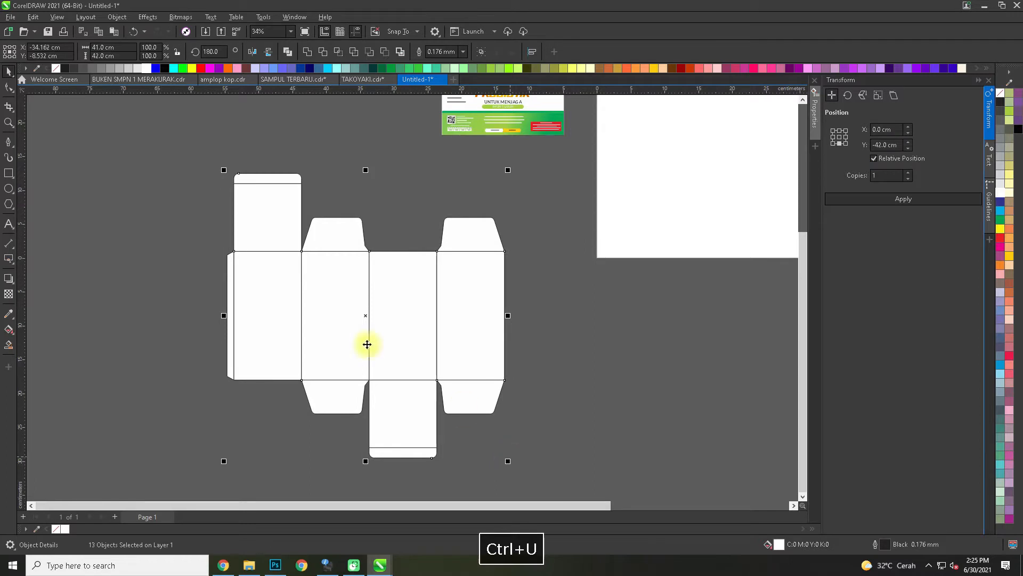
- Copy the green gradient background out of the Hirasya Probiotik label's PowerClip and paste it outside the frame
{"action": "scroll", "coordinate": [480, 197], "scroll_direction": "up", "scroll_amount": 3}
{"action": "left_click", "coordinate": [487, 178], "text": "ctrl"}
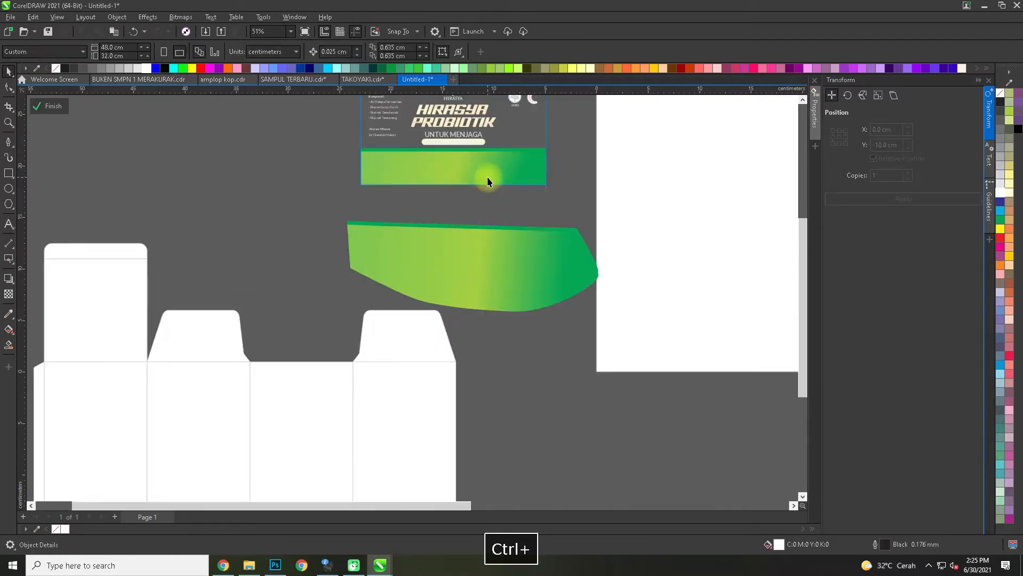
{"action": "left_click_drag", "start_coordinate": [569, 202], "coordinate": [347, 143]}
{"action": "key", "text": "ctrl+c"}
{"action": "left_click", "coordinate": [278, 172], "text": "ctrl"}
{"action": "key", "text": "ctrl+v"}
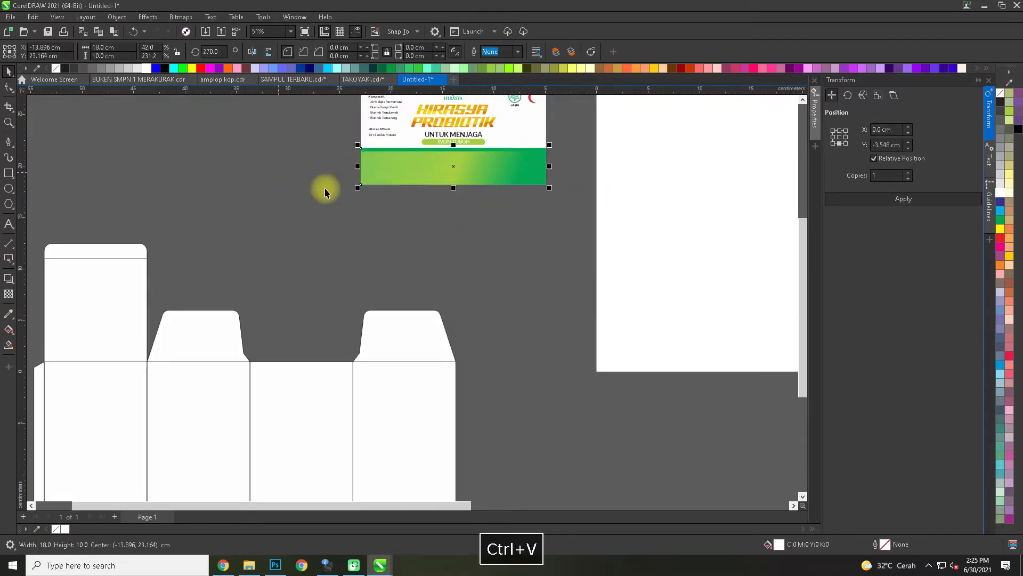
- Move the pasted green band onto the box panels and align its bottom with the panels' bottom edge
{"action": "scroll", "coordinate": [426, 164], "scroll_direction": "down", "scroll_amount": 3}
{"action": "left_click_drag", "start_coordinate": [434, 166], "coordinate": [319, 264]}
{"action": "left_click_drag", "start_coordinate": [238, 184], "coordinate": [348, 321]}
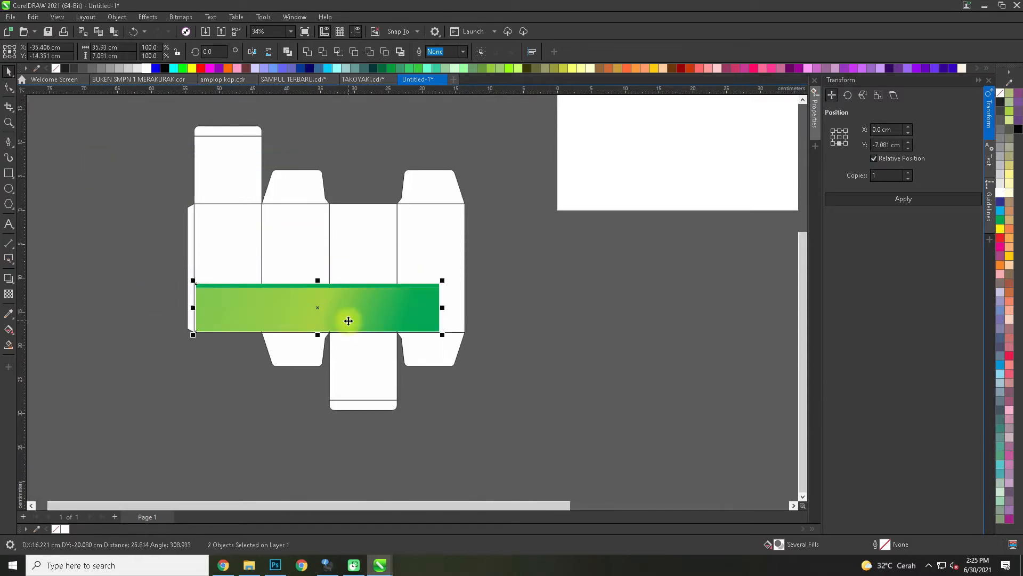
{"action": "left_click", "coordinate": [347, 265], "text": "shift"}
{"action": "key", "text": "n"}
{"action": "left_click", "coordinate": [38, 139]}
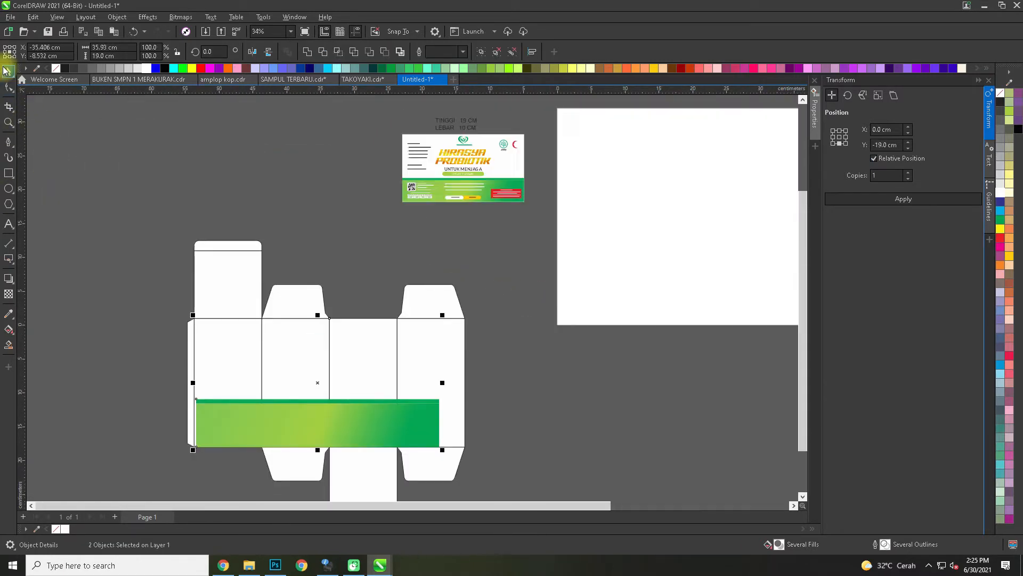
- Align the green band's left side with the first panel's left edge
{"action": "left_click", "coordinate": [90, 331]}
{"action": "left_click", "coordinate": [217, 413]}
{"action": "left_click", "coordinate": [221, 373], "text": "shift"}
{"action": "key", "text": "l"}
{"action": "left_click", "coordinate": [139, 381]}
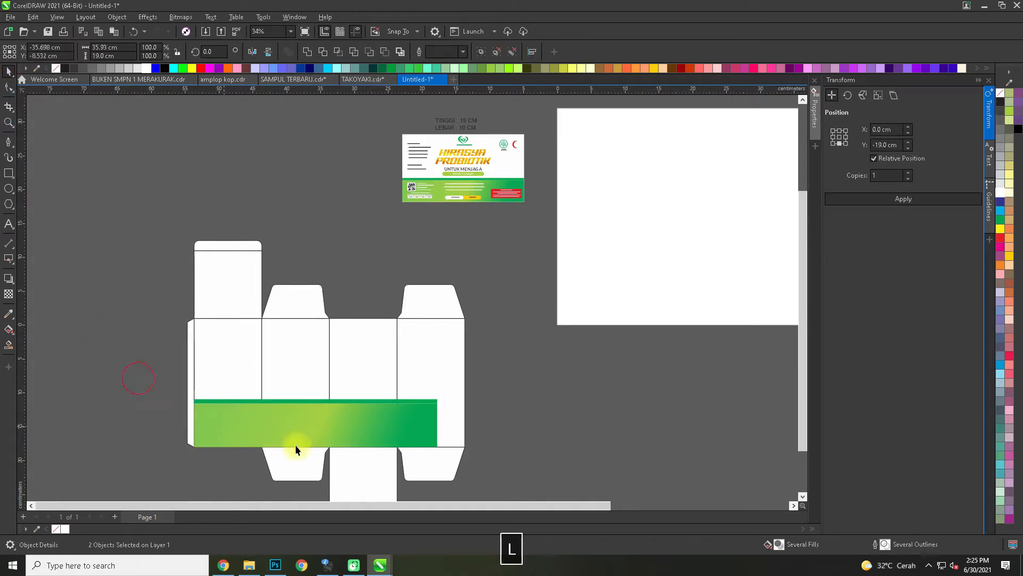
- Scale the green band proportionally to 41 cm wide so it spans all four panels and the glue flap
{"action": "left_click", "coordinate": [302, 440]}
{"action": "left_click_drag", "start_coordinate": [440, 396], "coordinate": [468, 391]}
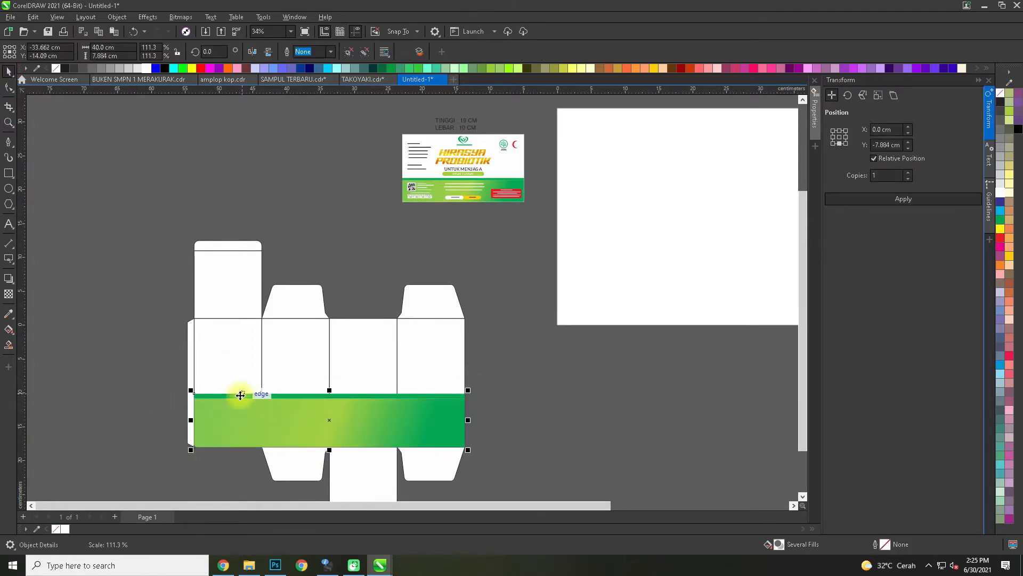
{"action": "left_click_drag", "start_coordinate": [191, 389], "coordinate": [183, 385]}
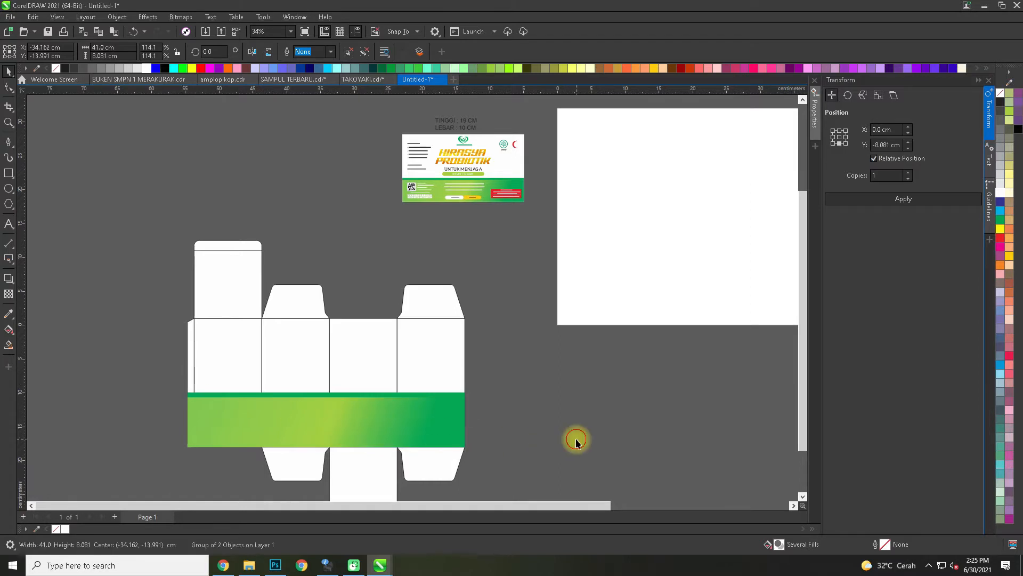
{"action": "left_click", "coordinate": [575, 439]}
- Copy the green band and PowerClip it into the fourth panel
{"action": "left_click_drag", "start_coordinate": [434, 432], "coordinate": [445, 357]}
{"action": "left_click", "coordinate": [440, 354]}
{"action": "key", "text": "ctrl+c"}
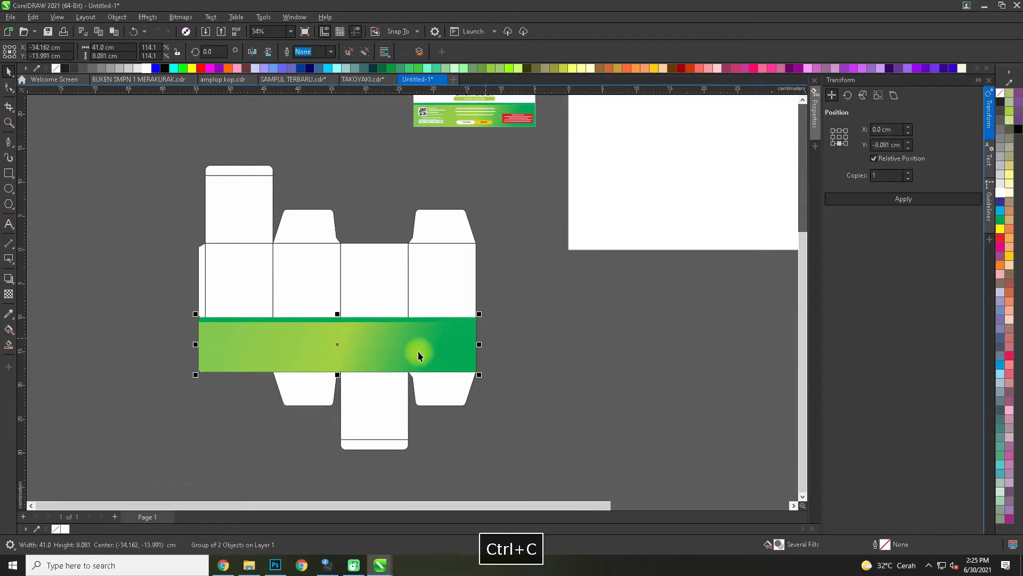
{"action": "scroll", "coordinate": [418, 345], "scroll_direction": "up", "scroll_amount": 1}
{"action": "key", "text": "q"}
{"action": "left_click", "coordinate": [468, 277]}
- Paste the green band again for each and PowerClip it into the third and second panels
{"action": "key", "text": "ctrl+v"}
{"action": "key", "text": "q"}
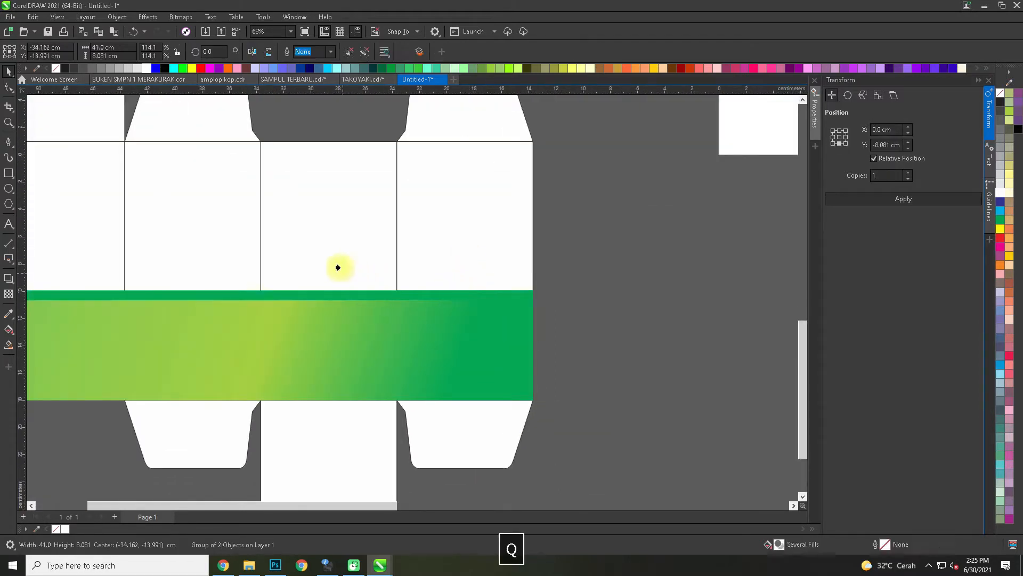
{"action": "left_click", "coordinate": [342, 249]}
{"action": "key", "text": "ctrl+v"}
{"action": "key", "text": "q"}
{"action": "left_click", "coordinate": [211, 255]}
{"action": "left_click_drag", "start_coordinate": [211, 255], "coordinate": [414, 240]}
- Paste further copies of the green band and PowerClip them into the first panel and the glue flap
{"action": "key", "text": "ctrl+v"}
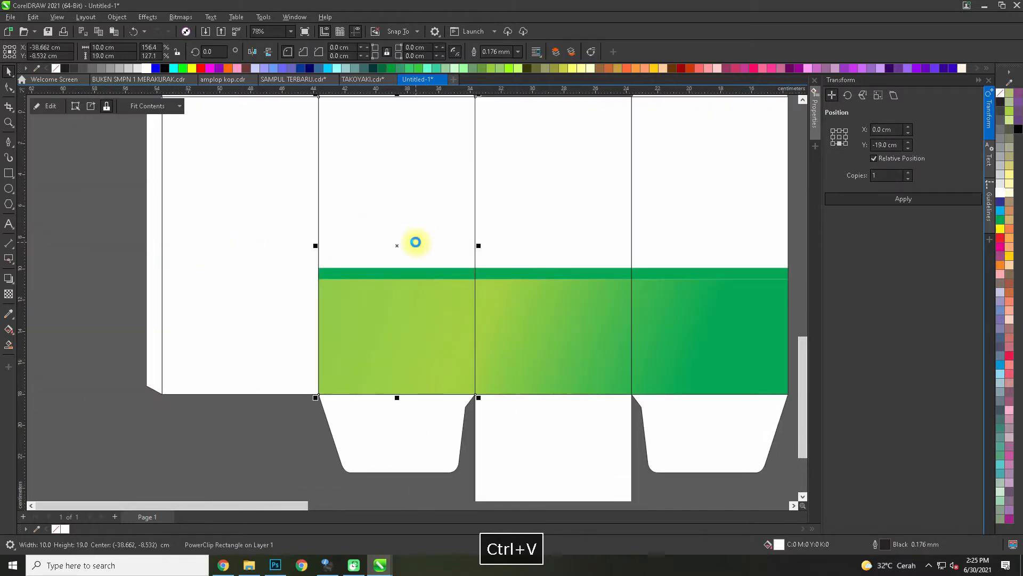
{"action": "key", "text": "q"}
{"action": "left_click", "coordinate": [281, 222]}
{"action": "key", "text": "ctrl+v"}
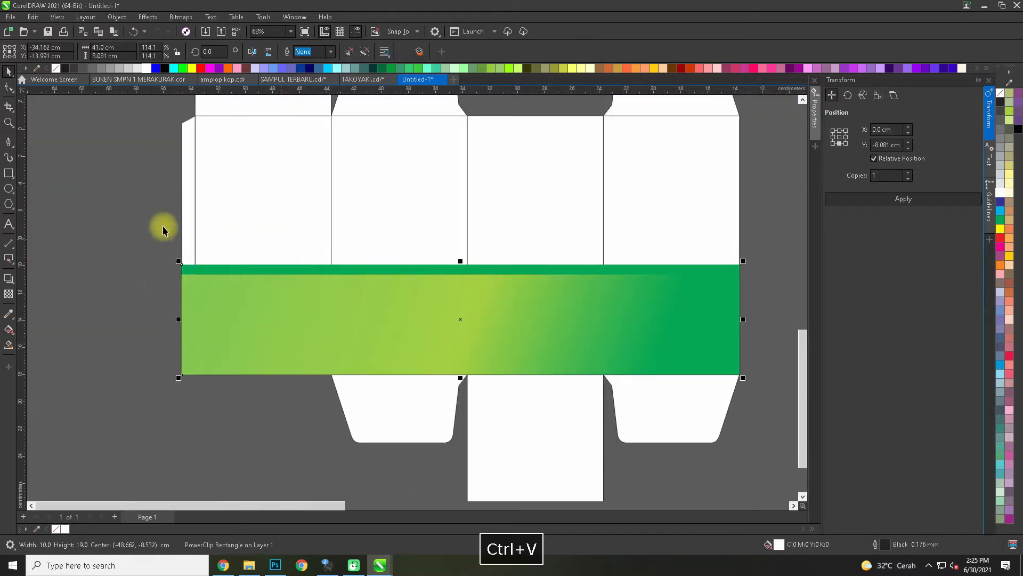
{"action": "key", "text": "q"}
{"action": "left_click", "coordinate": [186, 211]}
{"action": "left_click", "coordinate": [69, 254]}
- Remove the outlines from the glue flap and the four box panels
{"action": "left_click_drag", "start_coordinate": [243, 296], "coordinate": [248, 248]}
{"action": "left_click", "coordinate": [247, 247], "text": "shift"}
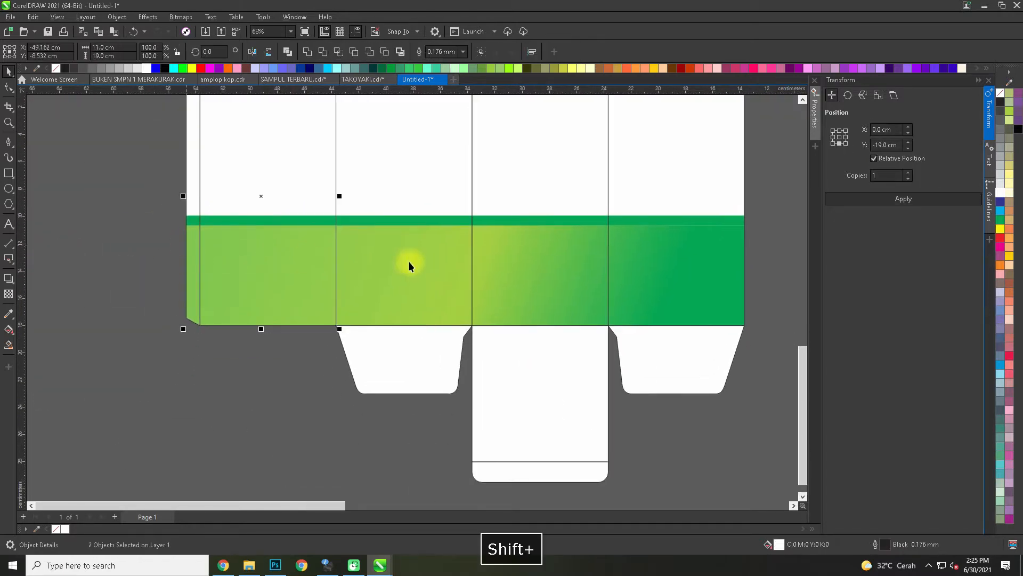
{"action": "left_click", "coordinate": [413, 262], "text": "shift"}
{"action": "left_click", "coordinate": [511, 259], "text": "shift"}
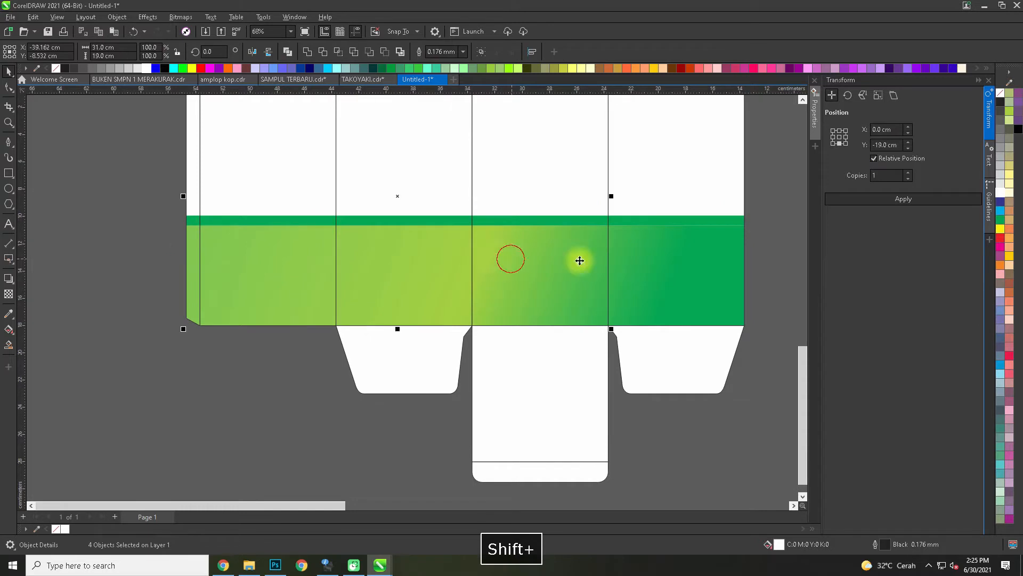
{"action": "right_click", "coordinate": [1000, 92]}
- Remove the outlines from the lower side flaps, lid and tuck flap, and from the matching upper parts
{"action": "scroll", "coordinate": [548, 183], "scroll_direction": "down", "scroll_amount": 1}
{"action": "left_click_drag", "start_coordinate": [666, 361], "coordinate": [308, 215]}
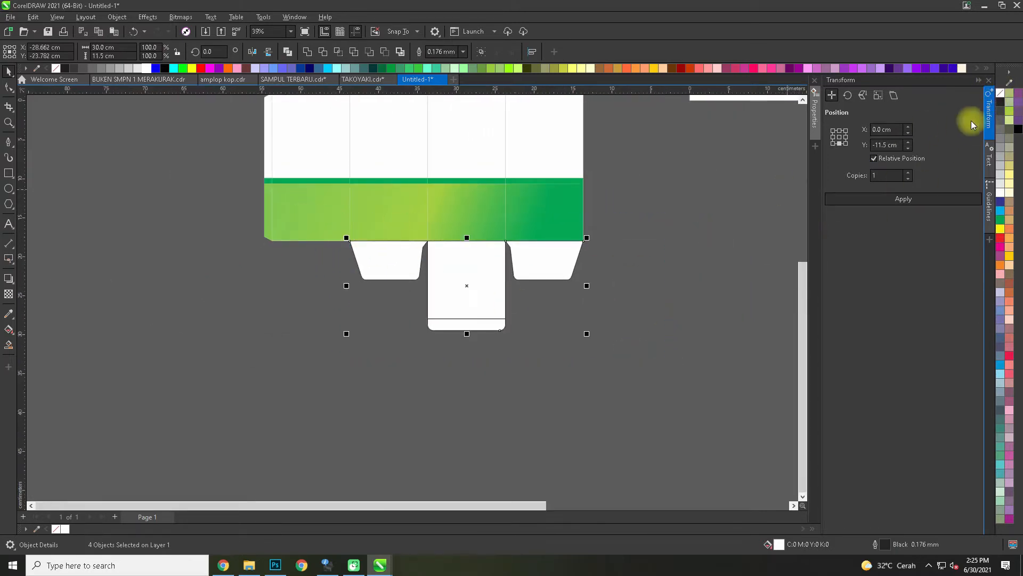
{"action": "right_click", "coordinate": [1000, 93]}
{"action": "left_click", "coordinate": [648, 271]}
{"action": "left_click_drag", "start_coordinate": [644, 232], "coordinate": [625, 440]}
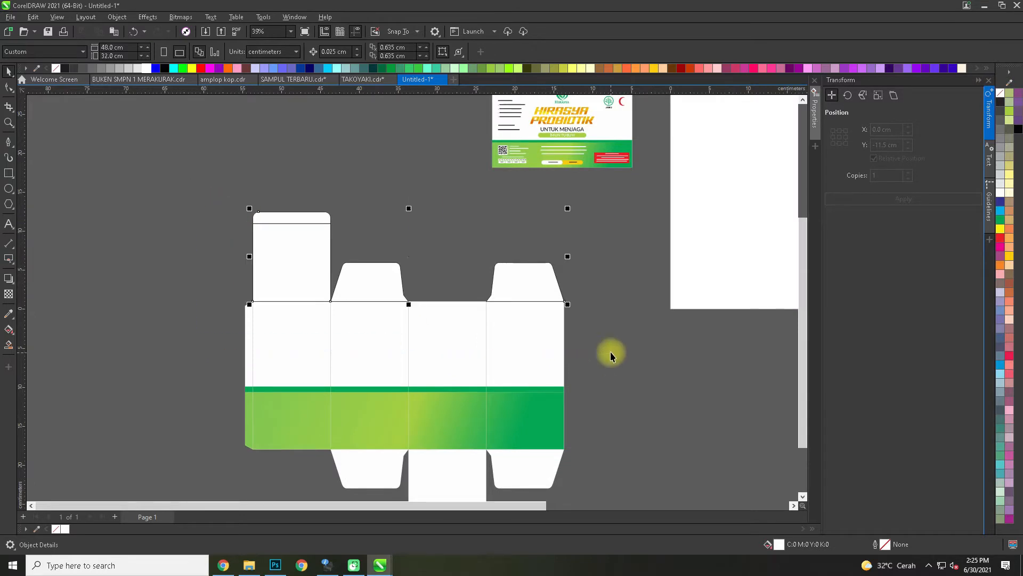
- Copy the HIRASYA PROBIOTIK title from the label artwork onto the third panel and enlarge it to 9.172 cm wide
{"action": "left_click_drag", "start_coordinate": [599, 222], "coordinate": [513, 283]}
{"action": "scroll", "coordinate": [479, 203], "scroll_direction": "up", "scroll_amount": 1}
{"action": "left_click", "coordinate": [481, 174]}
{"action": "scroll", "coordinate": [480, 174], "scroll_direction": "down", "scroll_amount": 1}
{"action": "left_click_drag", "start_coordinate": [475, 174], "coordinate": [274, 413]}
{"action": "scroll", "coordinate": [275, 413], "scroll_direction": "up", "scroll_amount": 1}
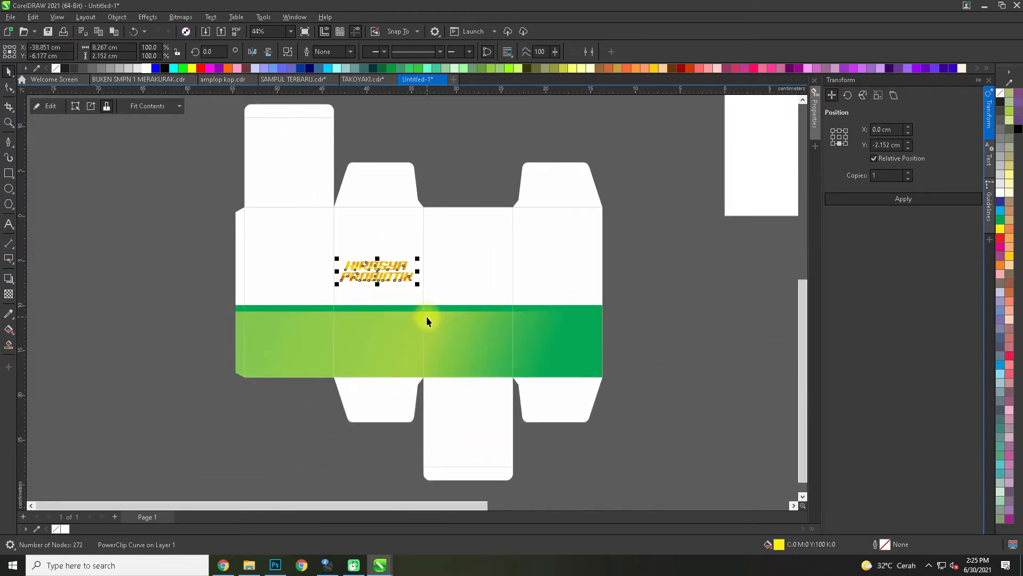
{"action": "left_click_drag", "start_coordinate": [389, 278], "coordinate": [489, 285]}
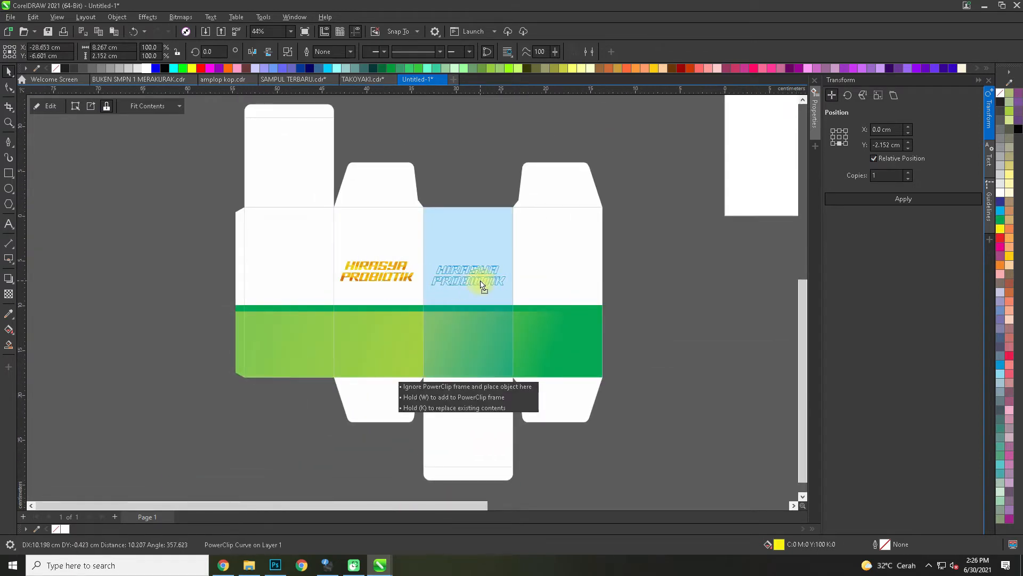
{"action": "left_click_drag", "start_coordinate": [485, 286], "coordinate": [504, 265]}
{"action": "scroll", "coordinate": [507, 280], "scroll_direction": "up", "scroll_amount": 2}
{"action": "scroll", "coordinate": [476, 276], "scroll_direction": "down", "scroll_amount": 2}
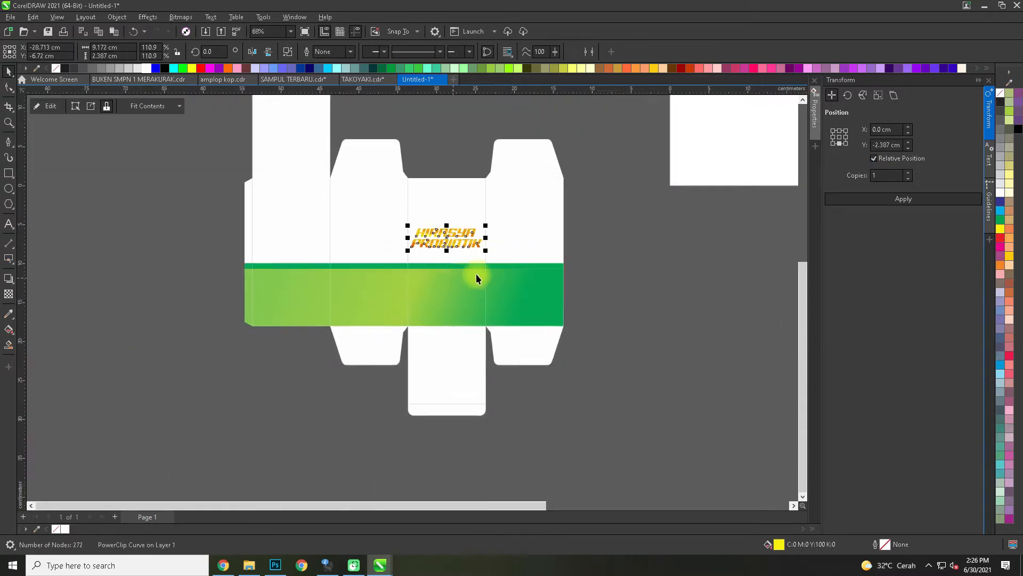
- Edit the fourth panel's PowerClip contents and move the green band lower inside the frame
{"action": "left_click", "coordinate": [397, 409], "text": "ctrl"}
{"action": "left_click_drag", "start_coordinate": [398, 416], "coordinate": [474, 252]}
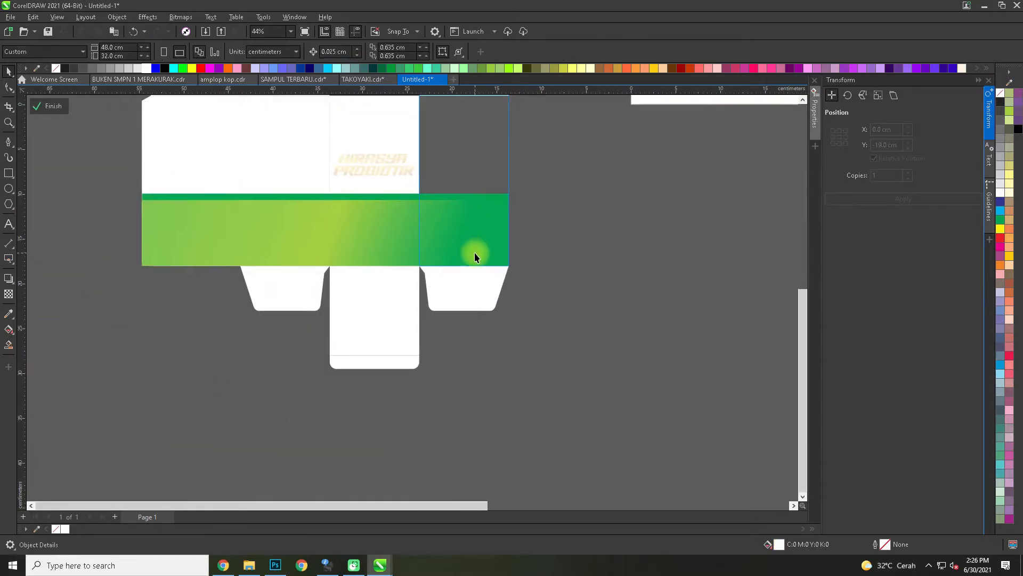
{"action": "left_click", "coordinate": [473, 251]}
{"action": "left_click_drag", "start_coordinate": [362, 198], "coordinate": [361, 226]}
{"action": "left_click", "coordinate": [429, 238], "text": "ctrl"}
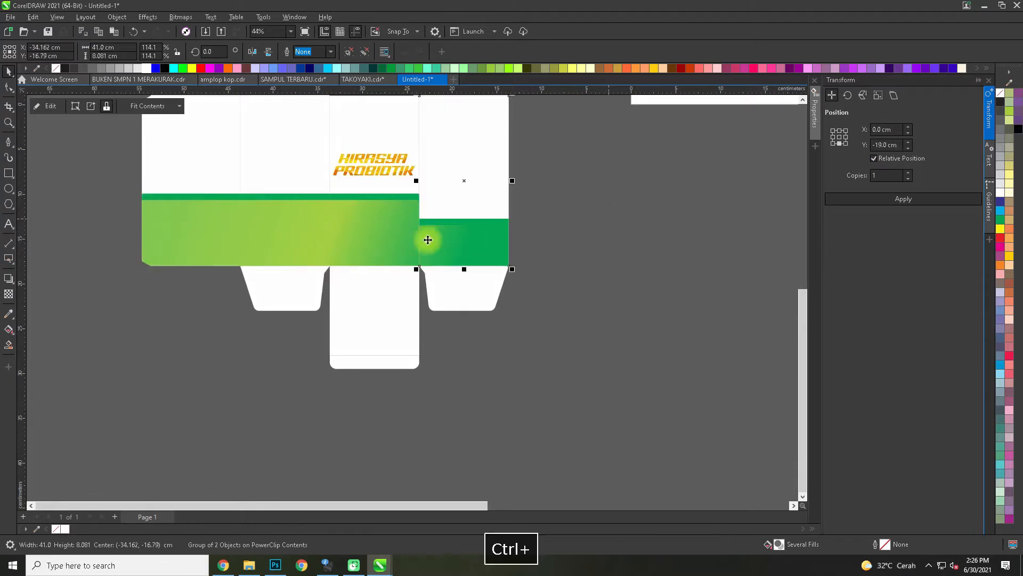
- Remove the PowerClip frames with their green bands from the third, second and first panels
{"action": "right_click", "coordinate": [402, 229]}
{"action": "mouse_move", "coordinate": [429, 220]}
{"action": "left_click", "coordinate": [588, 244]}
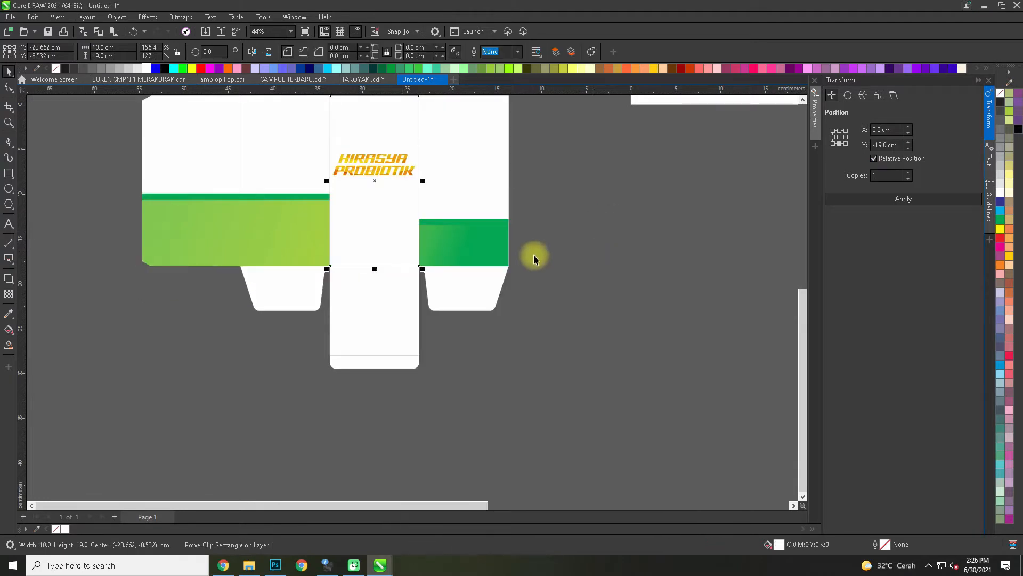
{"action": "right_click", "coordinate": [296, 240]}
{"action": "mouse_move", "coordinate": [346, 219]}
{"action": "left_click", "coordinate": [448, 231]}
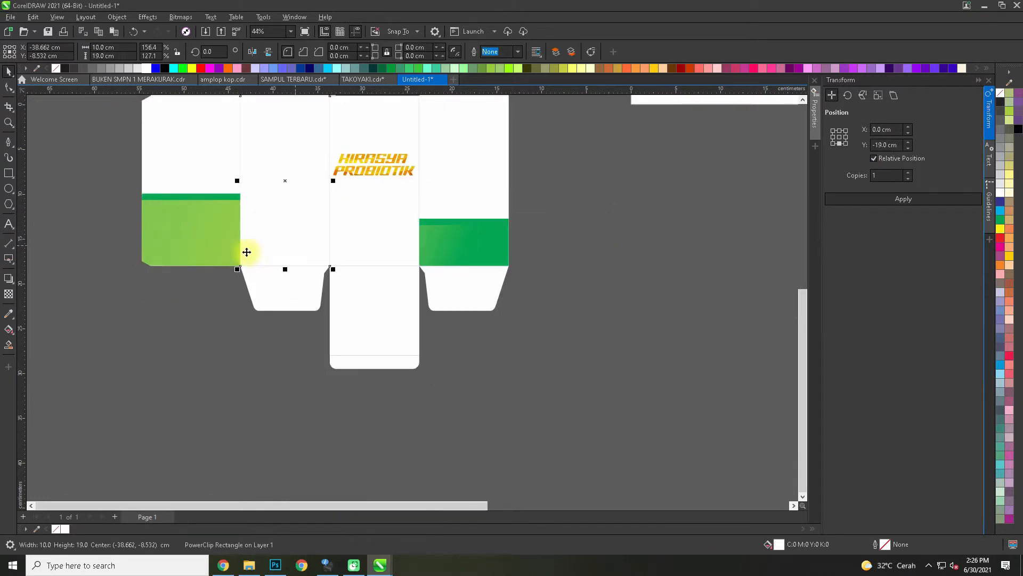
{"action": "right_click", "coordinate": [214, 250]}
{"action": "mouse_move", "coordinate": [256, 219]}
{"action": "left_click", "coordinate": [422, 244]}
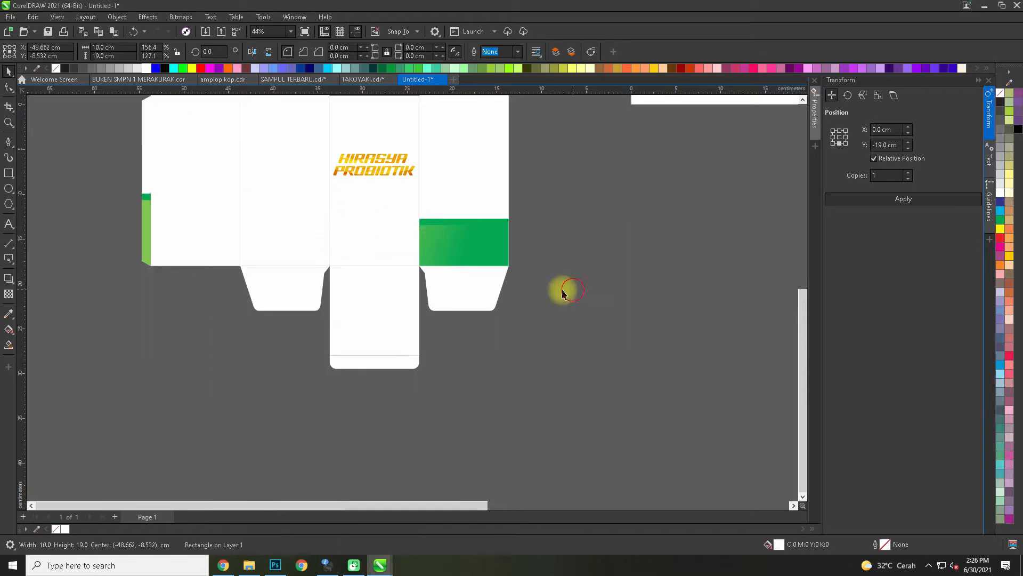
- Remove the PowerClip frame with its green band from the glue flap
{"action": "left_click", "coordinate": [148, 224]}
{"action": "right_click", "coordinate": [148, 224]}
{"action": "mouse_move", "coordinate": [160, 220]}
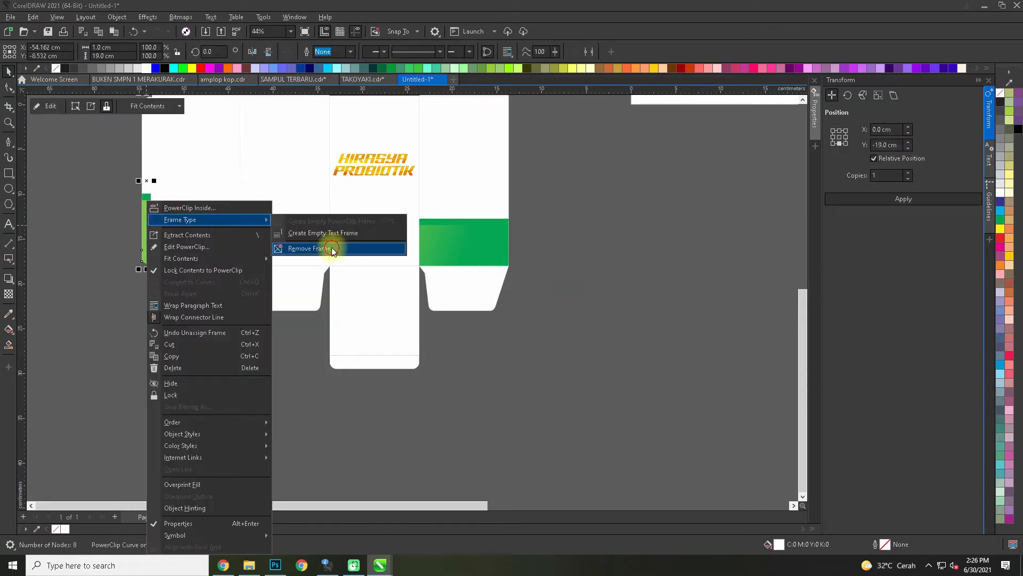
{"action": "left_click", "coordinate": [327, 244]}
- Copy the lowered green band from the fourth panel's PowerClip and clip pasted copies into the third and second panels
{"action": "left_click", "coordinate": [452, 238], "text": "ctrl"}
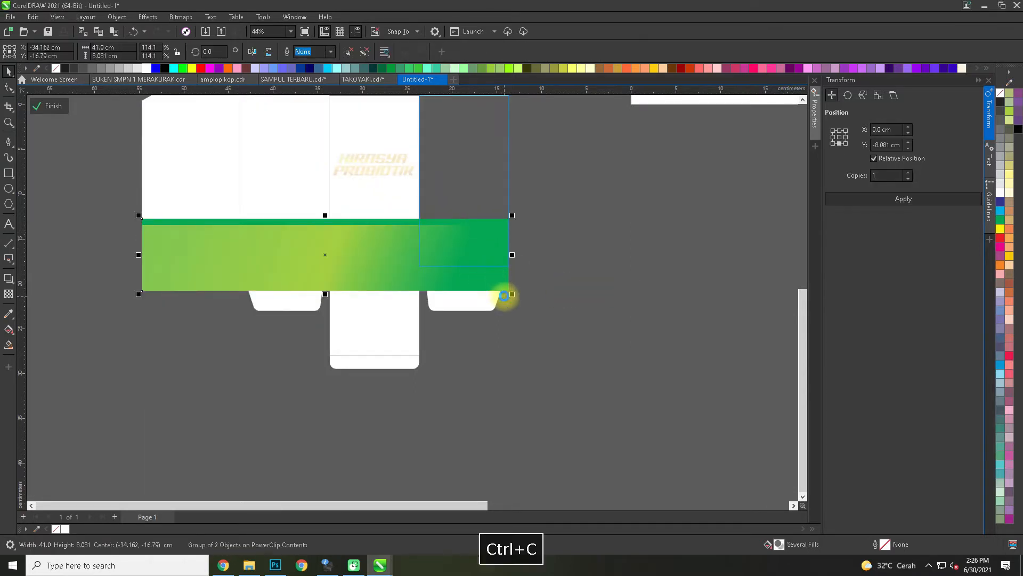
{"action": "left_click", "coordinate": [613, 331], "text": "ctrl"}
{"action": "key", "text": "ctrl+v"}
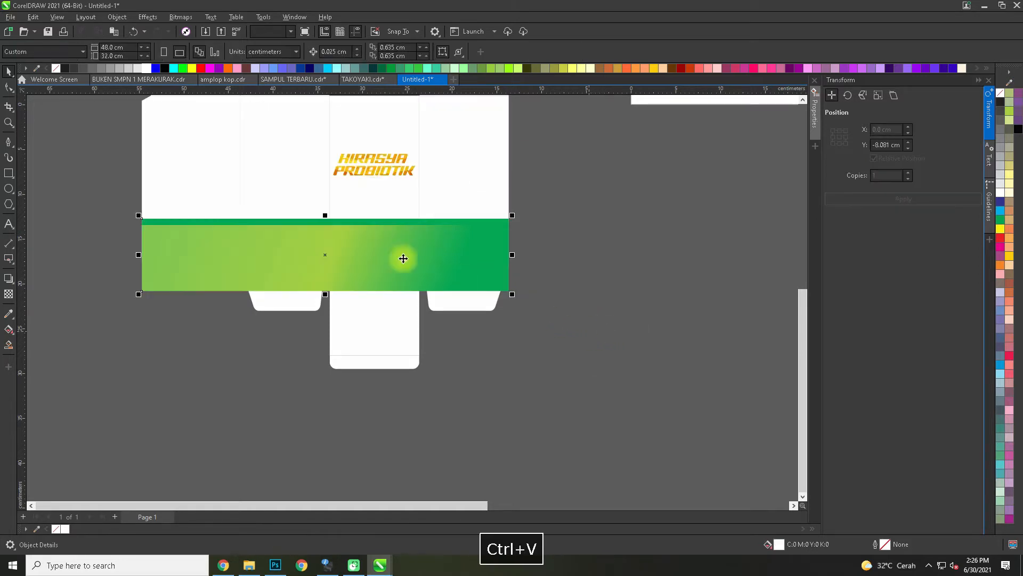
{"action": "key", "text": "q"}
{"action": "left_click", "coordinate": [361, 204]}
{"action": "key", "text": "ctrl+v"}
{"action": "key", "text": "q"}
{"action": "left_click", "coordinate": [315, 206]}
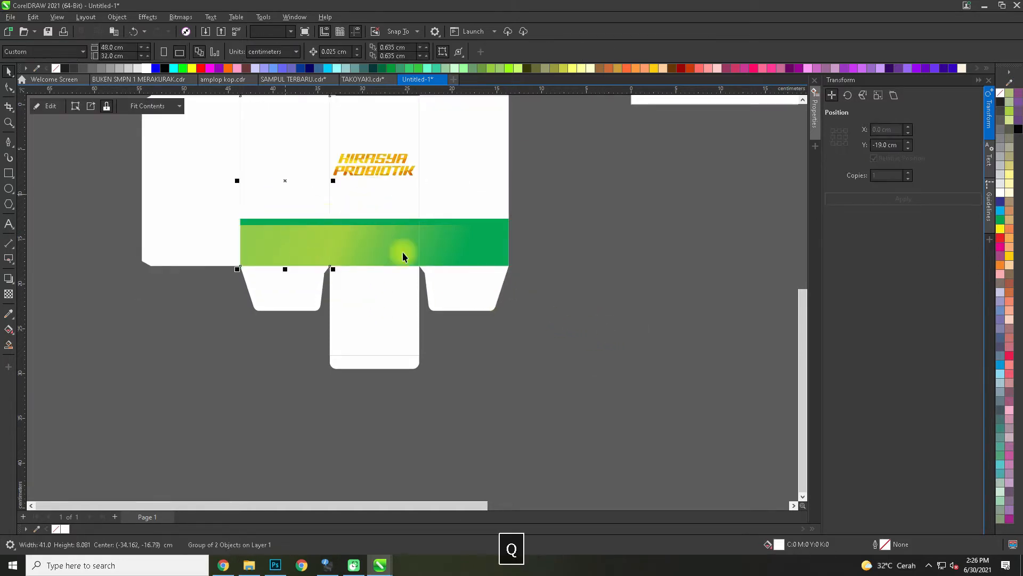
- Paste the lowered green band again for each and PowerClip it into the first panel and the glue flap
{"action": "key", "text": "ctrl+v"}
{"action": "key", "text": "q"}
{"action": "left_click", "coordinate": [206, 178]}
{"action": "key", "text": "ctrl+v"}
{"action": "key", "text": "q"}
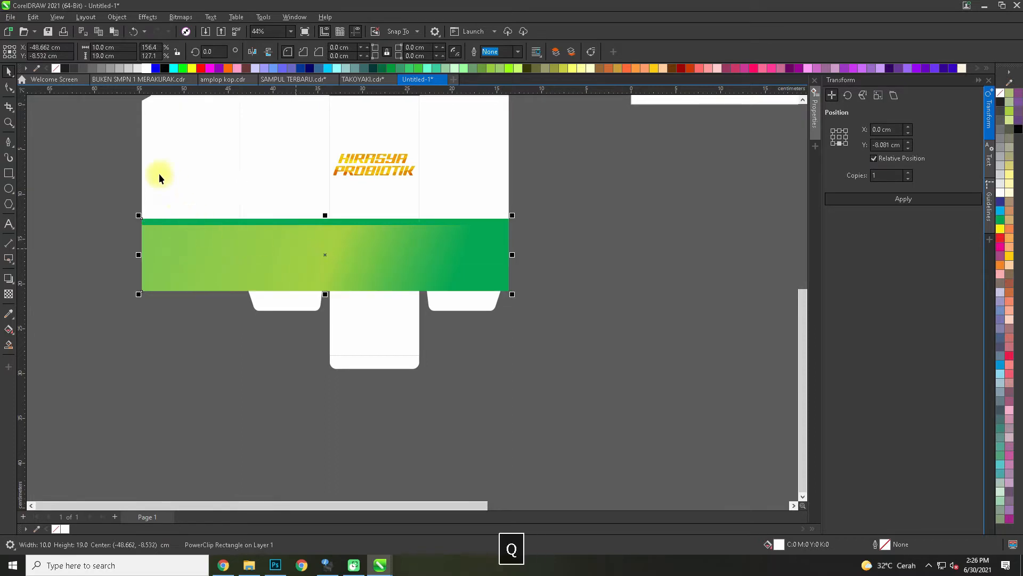
{"action": "left_click", "coordinate": [159, 174]}
- Move the HIRASYA PROBIOTIK title slightly lower on the third panel
{"action": "scroll", "coordinate": [211, 321], "scroll_direction": "up", "scroll_amount": 2}
{"action": "scroll", "coordinate": [352, 272], "scroll_direction": "up", "scroll_amount": 2}
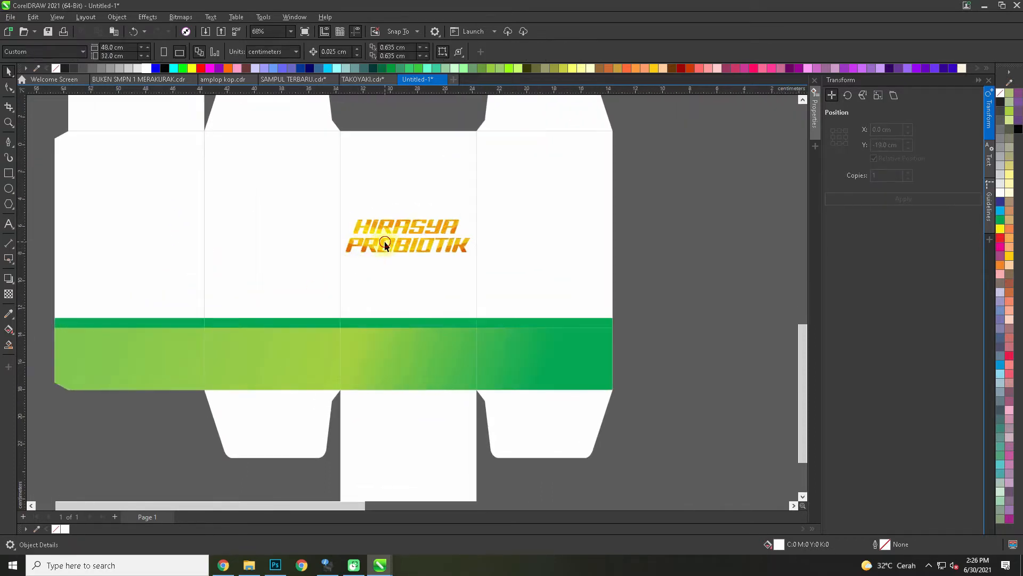
{"action": "mouse_move", "coordinate": [385, 245]}
{"action": "left_mouse_down"}
{"action": "mouse_move", "coordinate": [402, 276]}
{"action": "mouse_move", "coordinate": [402, 253]}
{"action": "left_mouse_up"}
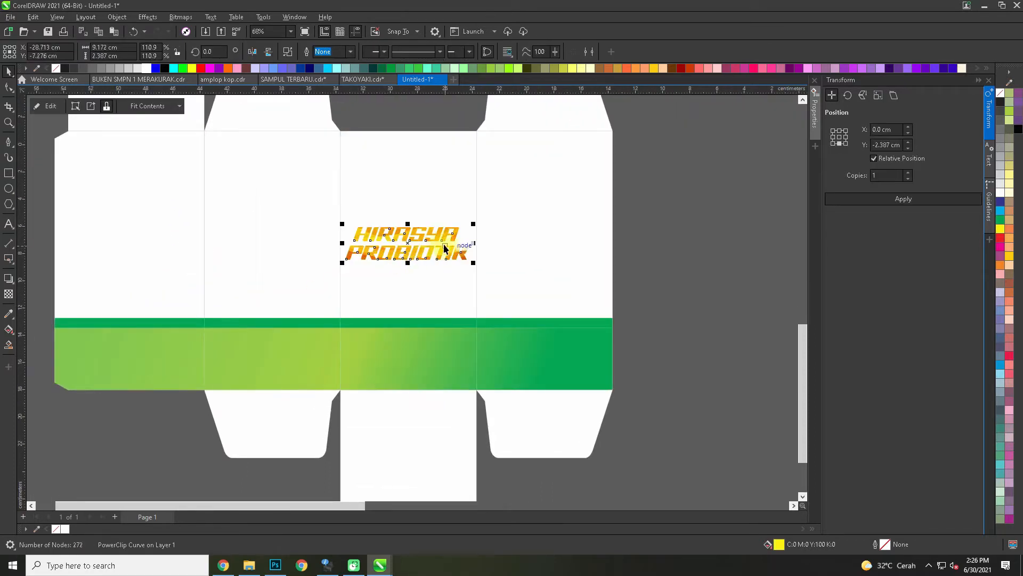
{"action": "left_click_drag", "start_coordinate": [704, 240], "coordinate": [391, 431]}
{"action": "left_click", "coordinate": [637, 271]}
- Try to place the heart emblem from the label artwork above the title on the third panel
{"action": "scroll", "coordinate": [516, 258], "scroll_direction": "down", "scroll_amount": 1}
{"action": "scroll", "coordinate": [391, 431], "scroll_direction": "down", "scroll_amount": 1}
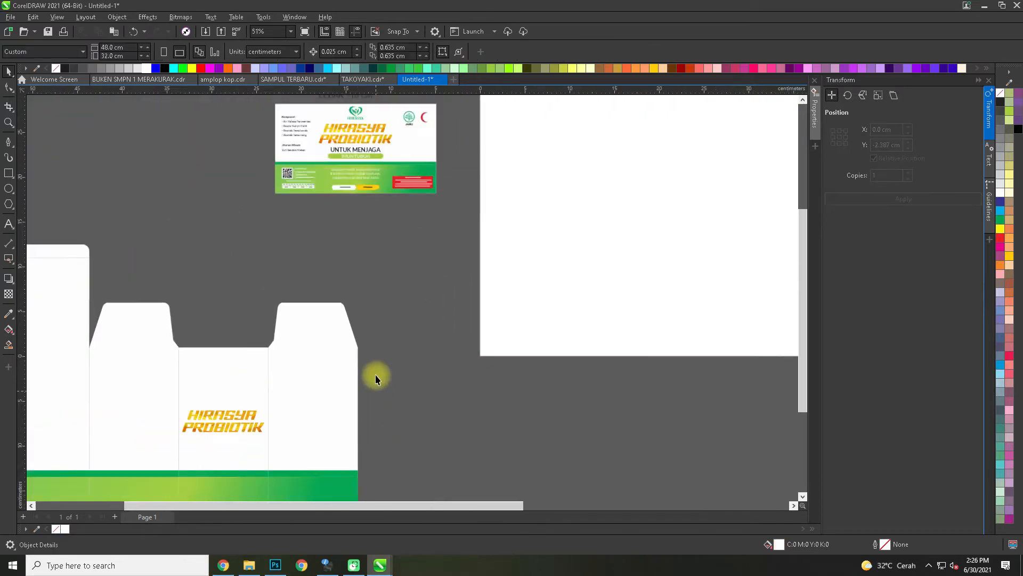
{"action": "left_click_drag", "start_coordinate": [377, 379], "coordinate": [385, 441]}
{"action": "scroll", "coordinate": [347, 181], "scroll_direction": "up", "scroll_amount": 1}
{"action": "scroll", "coordinate": [350, 182], "scroll_direction": "up", "scroll_amount": 2}
{"action": "left_click", "coordinate": [378, 170]}
{"action": "scroll", "coordinate": [379, 169], "scroll_direction": "down", "scroll_amount": 3}
{"action": "left_click_drag", "start_coordinate": [378, 169], "coordinate": [246, 427]}
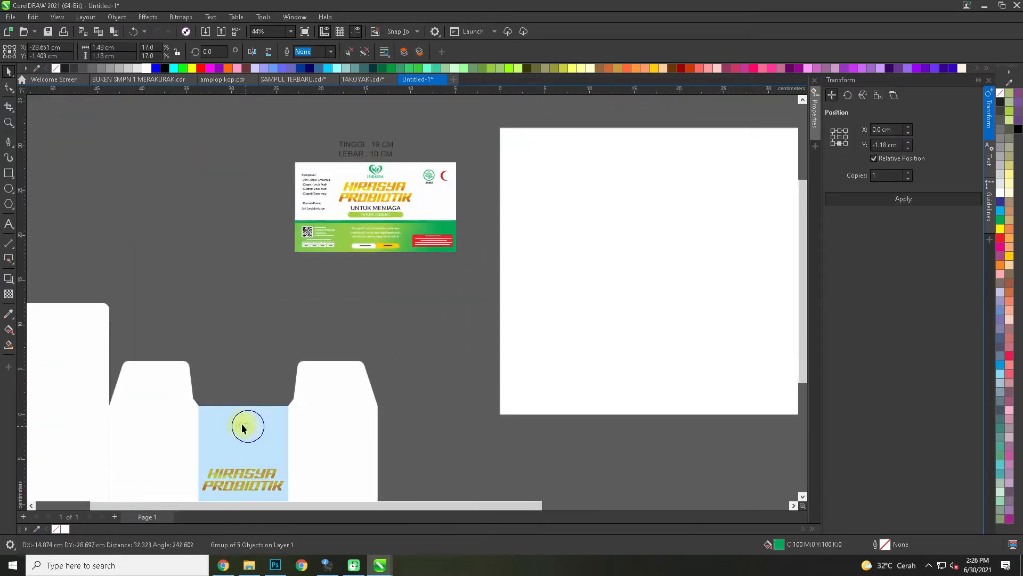
{"action": "scroll", "coordinate": [246, 428], "scroll_direction": "up", "scroll_amount": 1}
{"action": "key", "text": "ctrl+z"}
- Group the complete Hirasya logo with its lettering and place a copy above the title on the third panel
{"action": "left_click_drag", "start_coordinate": [372, 200], "coordinate": [338, 278]}
{"action": "scroll", "coordinate": [337, 272], "scroll_direction": "up", "scroll_amount": 4}
{"action": "left_click_drag", "start_coordinate": [282, 145], "coordinate": [277, 418]}
{"action": "key", "text": "ctrl+g"}
{"action": "scroll", "coordinate": [379, 183], "scroll_direction": "down", "scroll_amount": 3}
{"action": "scroll", "coordinate": [419, 122], "scroll_direction": "down", "scroll_amount": 1}
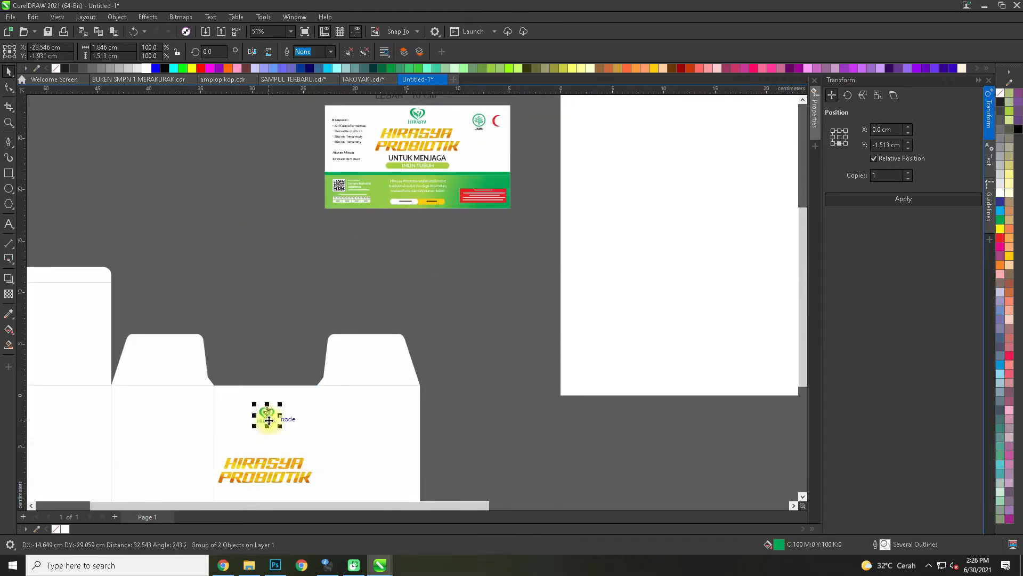
- Enlarge the Hirasya logo to 2.83 × 2.32 cm and centre it horizontally near the third panel's upper edge
{"action": "scroll", "coordinate": [299, 324], "scroll_direction": "up", "scroll_amount": 3}
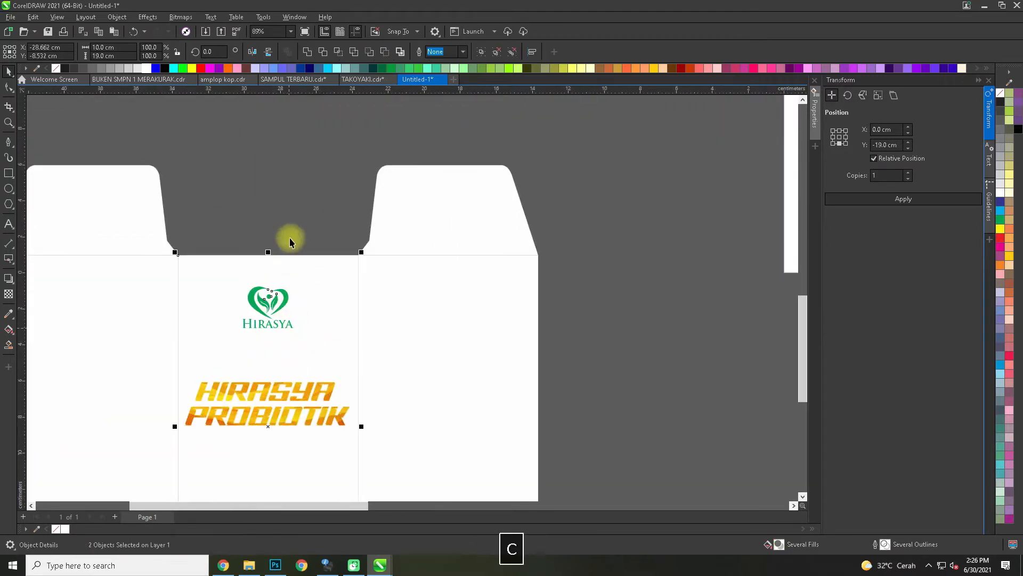
{"action": "left_click", "coordinate": [290, 214]}
{"action": "left_click_drag", "start_coordinate": [289, 292], "coordinate": [287, 209]}
{"action": "scroll", "coordinate": [286, 201], "scroll_direction": "down", "scroll_amount": 1}
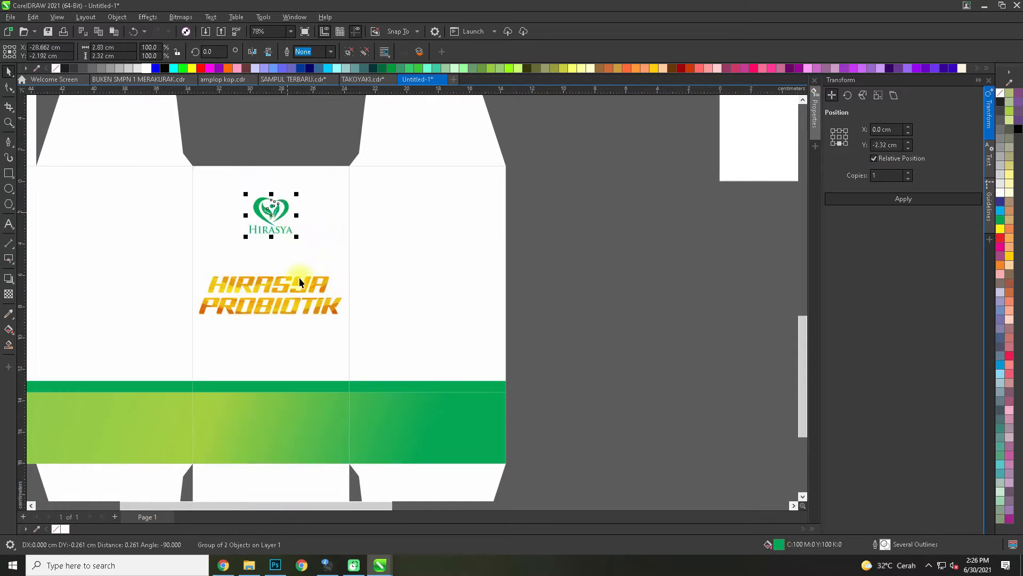
- Resize the HIRASYA PROBIOTIK title to about 7.7 × 2.3 cm below the logo and centre it horizontally on the third panel
{"action": "left_click", "coordinate": [300, 283]}
{"action": "mouse_move", "coordinate": [348, 271]}
{"action": "left_mouse_down"}
{"action": "mouse_move", "coordinate": [309, 253]}
{"action": "mouse_move", "coordinate": [310, 263]}
{"action": "mouse_move", "coordinate": [335, 258]}
{"action": "left_mouse_up"}
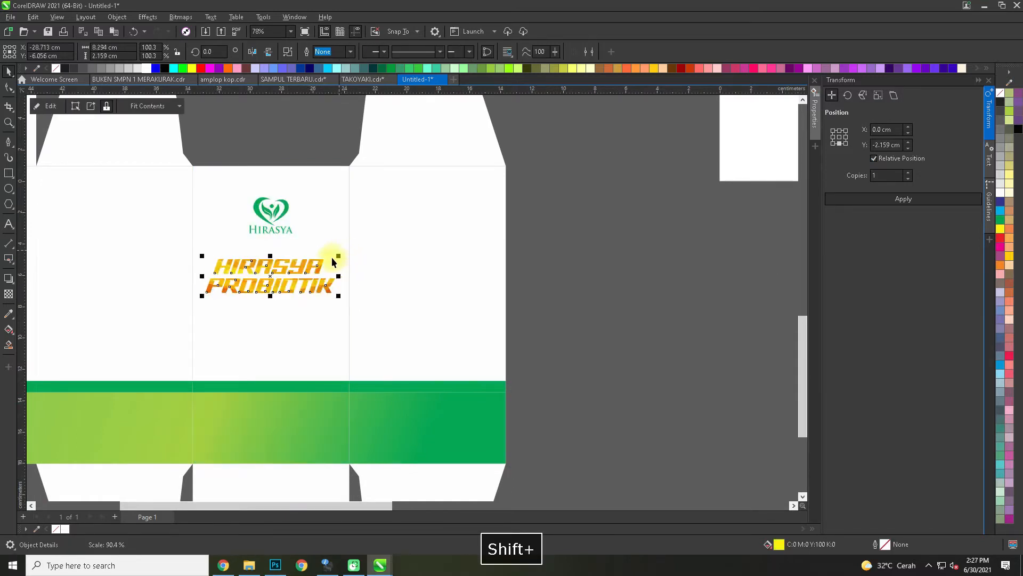
{"action": "scroll", "coordinate": [294, 301], "scroll_direction": "up", "scroll_amount": 1}
{"action": "left_click_drag", "start_coordinate": [280, 299], "coordinate": [280, 302]}
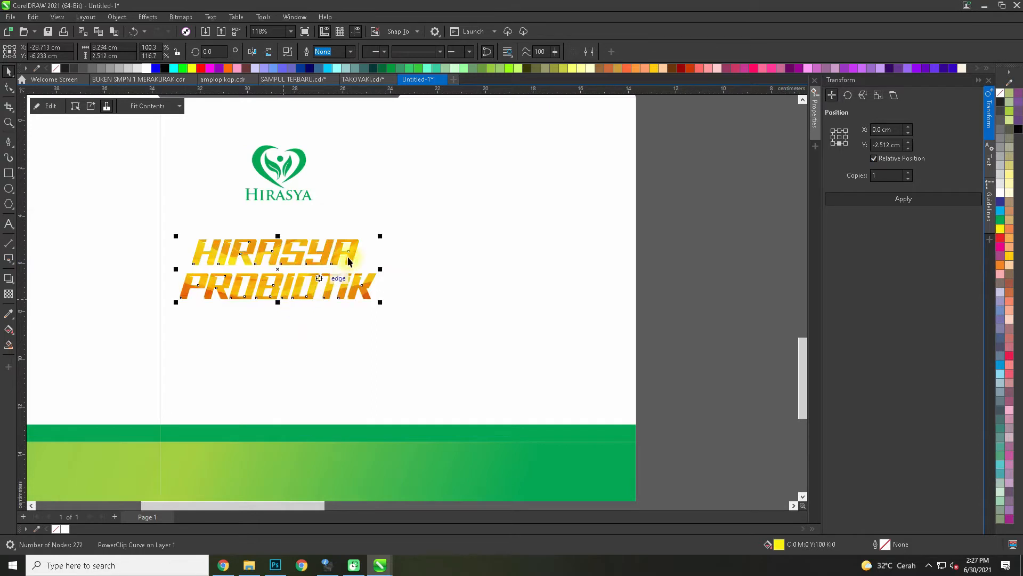
{"action": "left_click_drag", "start_coordinate": [382, 236], "coordinate": [365, 229]}
{"action": "left_click", "coordinate": [362, 226], "text": "shift"}
{"action": "key", "text": "c"}
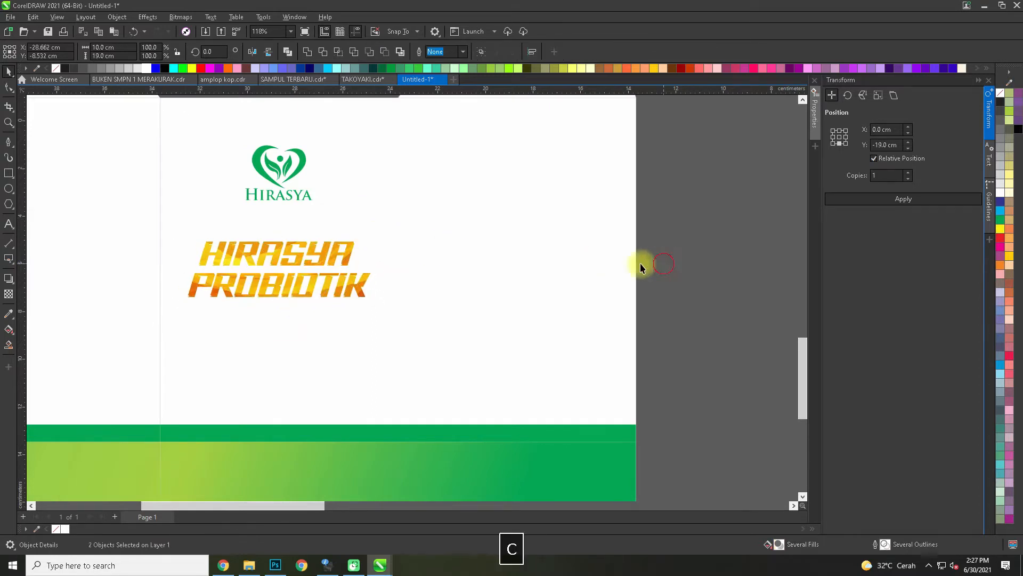
{"action": "left_click", "coordinate": [642, 268]}
- Enlarge the Hirasya logo on the third panel to about 2.6 cm tall
{"action": "scroll", "coordinate": [298, 213], "scroll_direction": "up", "scroll_amount": 1}
{"action": "left_click", "coordinate": [296, 230]}
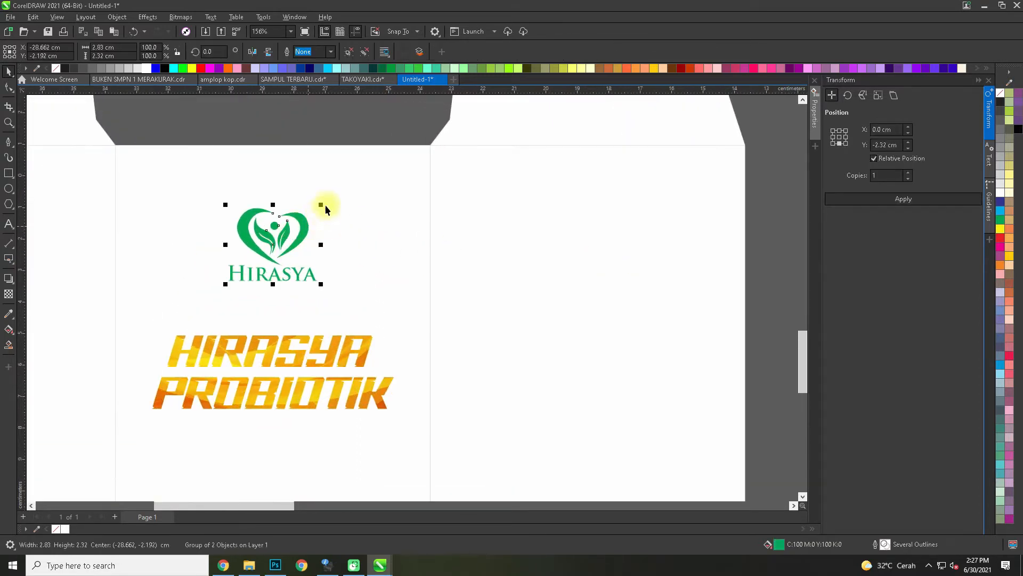
{"action": "left_click_drag", "start_coordinate": [326, 200], "coordinate": [327, 198]}
- Move the title closer to the logo and stretch it to 2.691 cm tall, keeping it centred on the panel
{"action": "left_click_drag", "start_coordinate": [300, 335], "coordinate": [299, 318]}
{"action": "left_click_drag", "start_coordinate": [275, 395], "coordinate": [275, 408]}
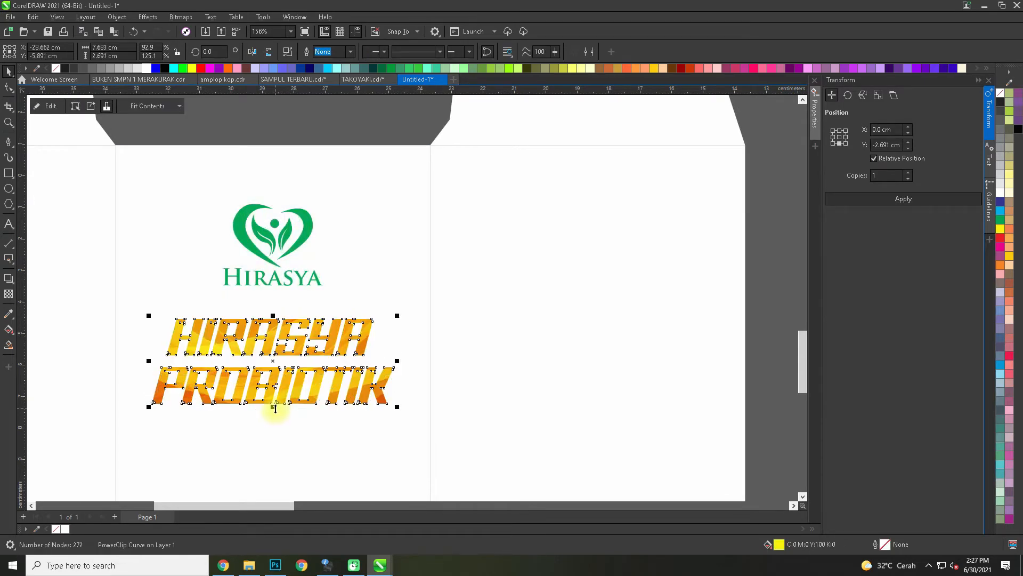
{"action": "left_click", "coordinate": [402, 293], "text": "shift"}
{"action": "key", "text": "c"}
- Scale the Hirasya logo on the third panel down to about 2.4 × 1.96 cm
{"action": "scroll", "coordinate": [343, 304], "scroll_direction": "down", "scroll_amount": 3}
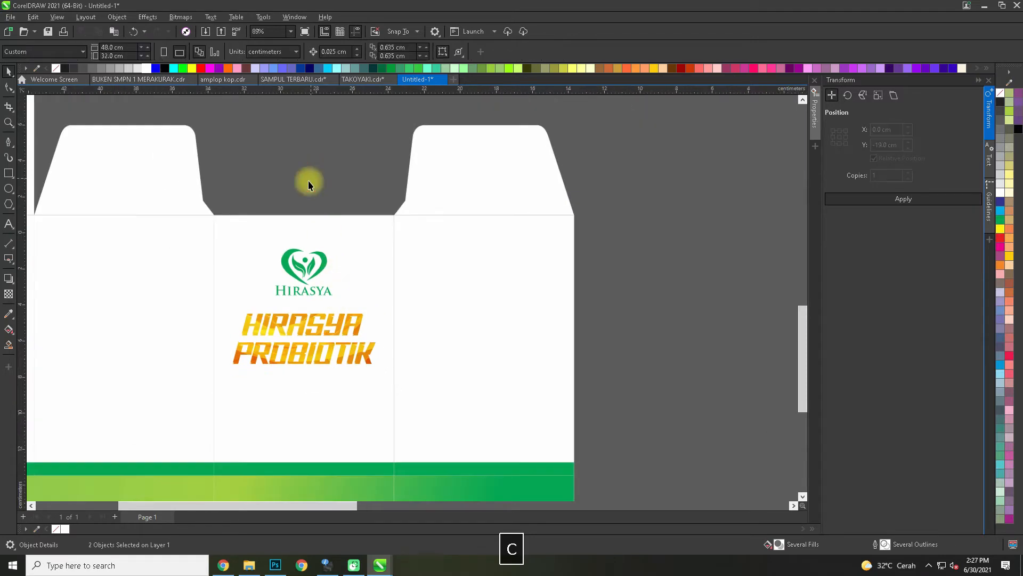
{"action": "scroll", "coordinate": [288, 352], "scroll_direction": "down", "scroll_amount": 2}
{"action": "scroll", "coordinate": [283, 358], "scroll_direction": "up", "scroll_amount": 4}
{"action": "left_click", "coordinate": [281, 361]}
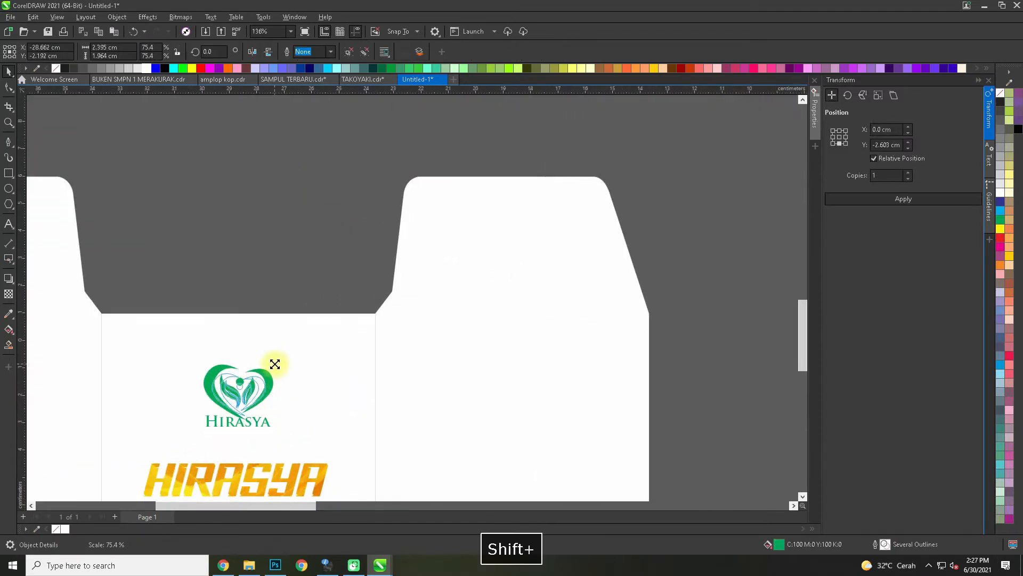
{"action": "left_click_drag", "start_coordinate": [275, 364], "coordinate": [269, 362]}
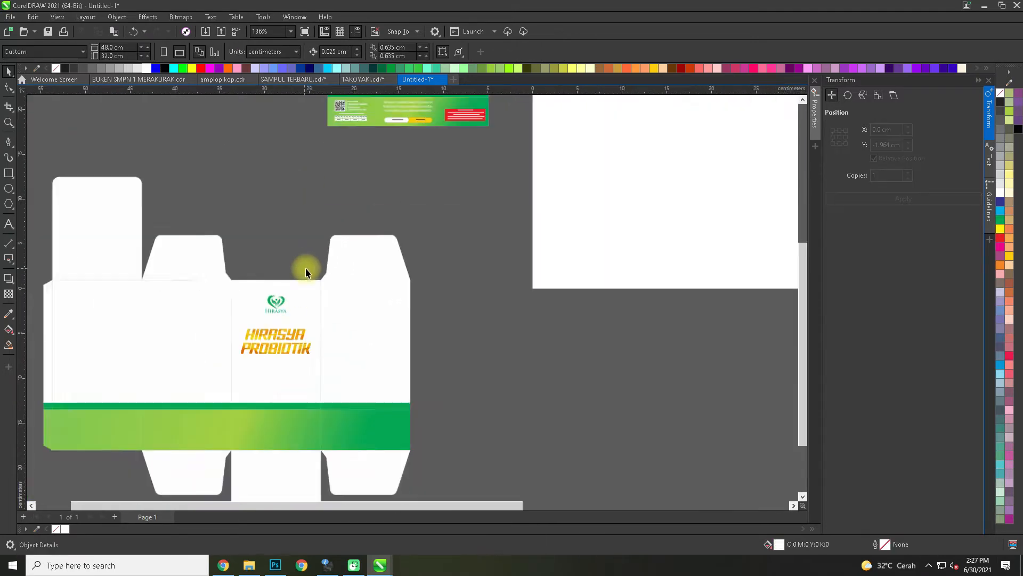
- Copy the UNTUK MENJAGA / IMUN TUBUH slogan with its green bar from the label to below the title and group it
{"action": "scroll", "coordinate": [403, 194], "scroll_direction": "up", "scroll_amount": 3}
{"action": "left_click", "coordinate": [330, 187]}
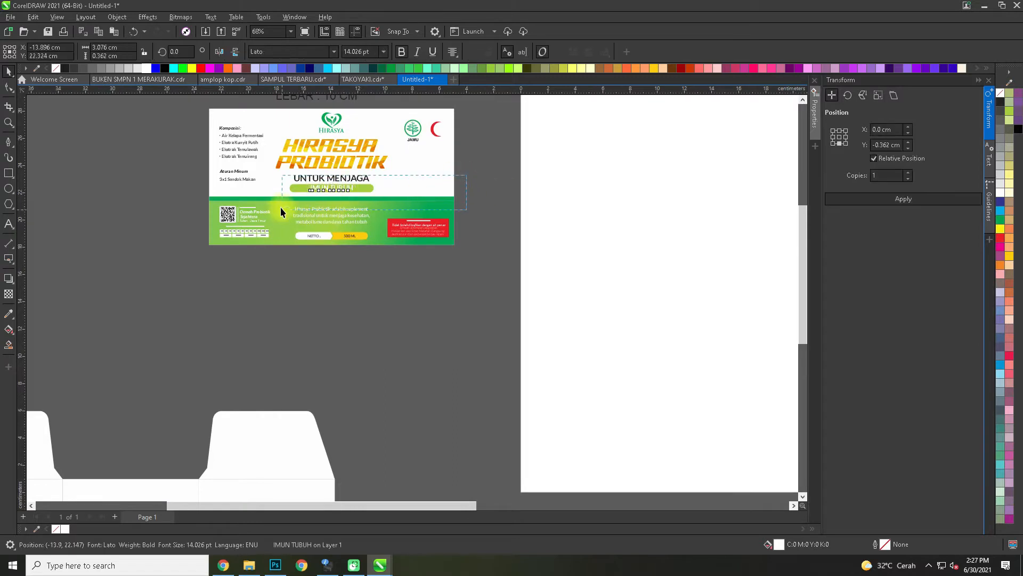
{"action": "left_click_drag", "start_coordinate": [281, 208], "coordinate": [280, 208]}
{"action": "scroll", "coordinate": [331, 184], "scroll_direction": "down", "scroll_amount": 1}
{"action": "left_click_drag", "start_coordinate": [337, 158], "coordinate": [238, 364]}
{"action": "scroll", "coordinate": [239, 364], "scroll_direction": "up", "scroll_amount": 1}
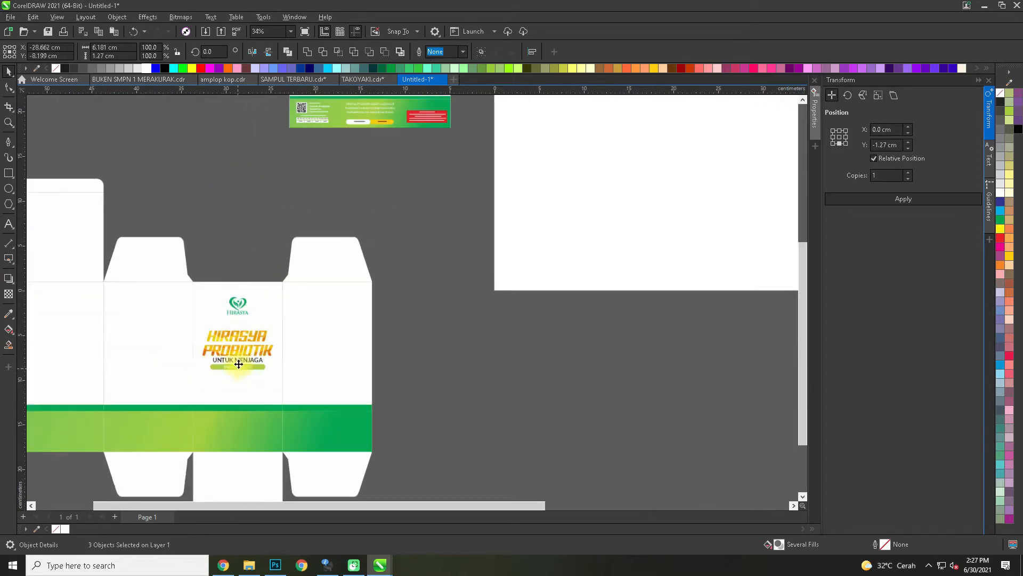
{"action": "key", "text": "ctrl+g"}
- Enlarge the slogan group to 7.316 × 1.504 cm and centre it with a gap below the title
{"action": "scroll", "coordinate": [239, 364], "scroll_direction": "up", "scroll_amount": 3}
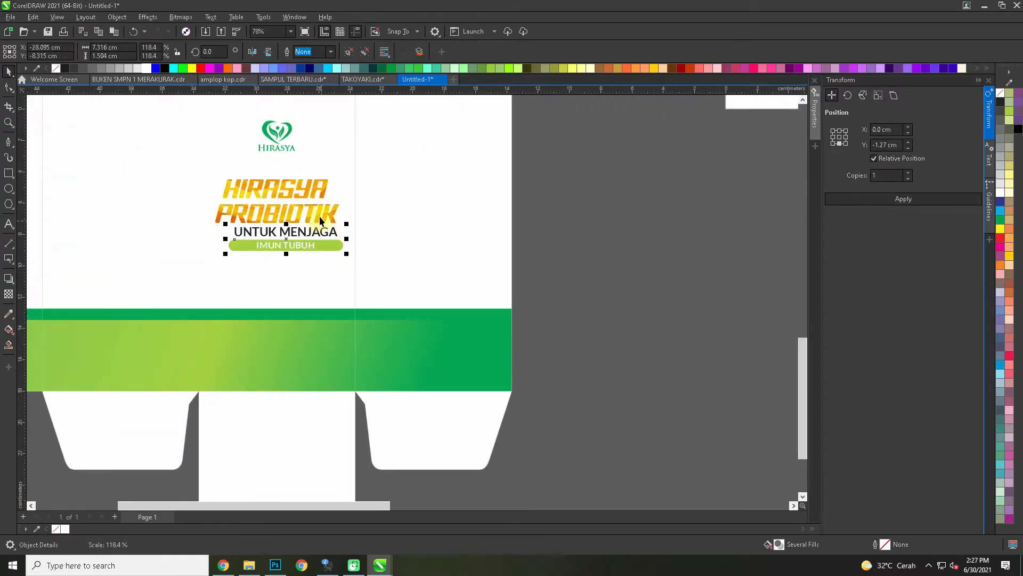
{"action": "key", "text": "c"}
{"action": "left_click", "coordinate": [586, 267]}
{"action": "scroll", "coordinate": [309, 249], "scroll_direction": "up", "scroll_amount": 1}
{"action": "left_click_drag", "start_coordinate": [303, 238], "coordinate": [300, 251]}
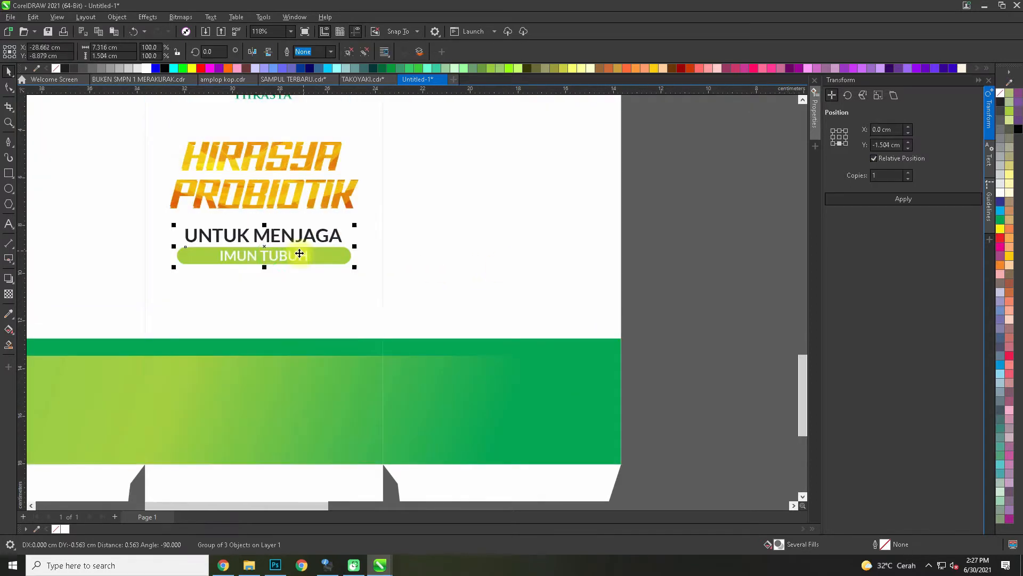
- Enlarge the slogan group further to about 1.6 cm tall and centre it horizontally on the third panel
{"action": "left_click_drag", "start_coordinate": [232, 265], "coordinate": [337, 271]}
{"action": "scroll", "coordinate": [274, 280], "scroll_direction": "up", "scroll_amount": 1}
{"action": "left_click_drag", "start_coordinate": [281, 287], "coordinate": [263, 292]}
{"action": "key", "text": "c"}
{"action": "left_click_drag", "start_coordinate": [362, 337], "coordinate": [347, 312]}
{"action": "scroll", "coordinate": [347, 312], "scroll_direction": "down", "scroll_amount": 2}
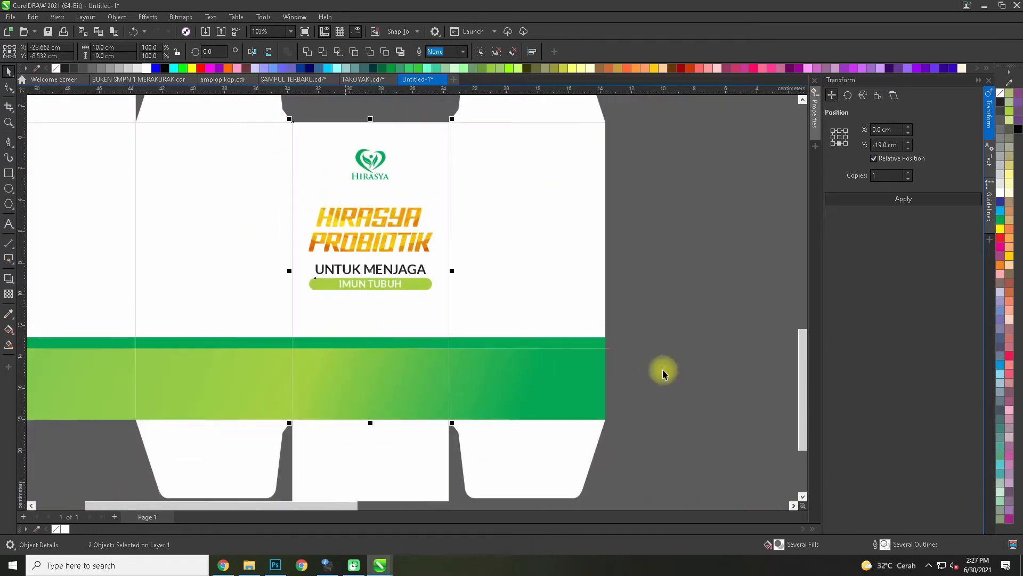
{"action": "left_click", "coordinate": [663, 371]}
- Enlarge the slogan group to about 8.08 cm wide and the HIRASYA PROBIOTIK title to 7.948 × 2.784 cm
{"action": "scroll", "coordinate": [368, 270], "scroll_direction": "up", "scroll_amount": 2}
{"action": "left_click", "coordinate": [371, 270]}
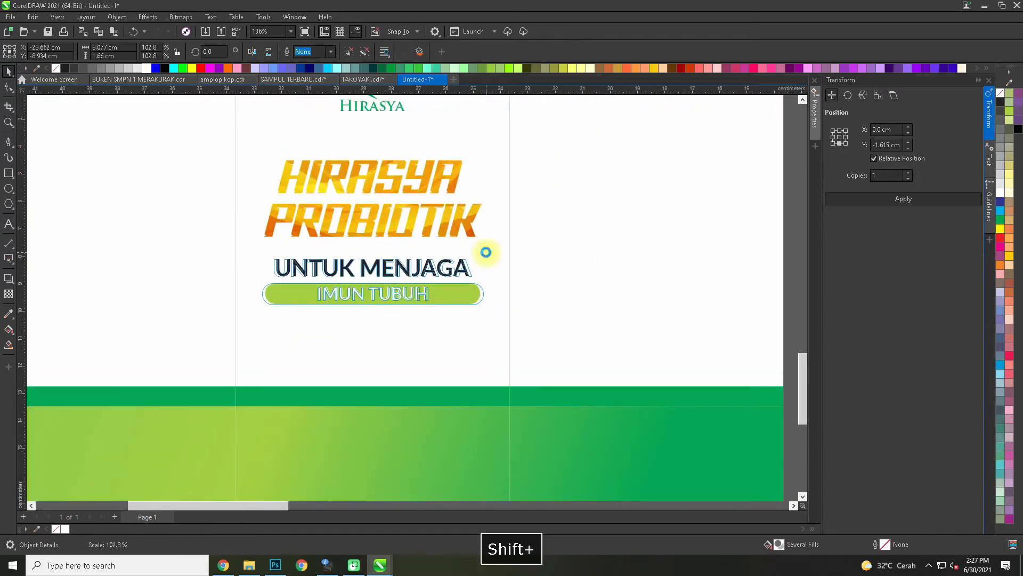
{"action": "scroll", "coordinate": [357, 260], "scroll_direction": "down", "scroll_amount": 1}
{"action": "left_click", "coordinate": [361, 257]}
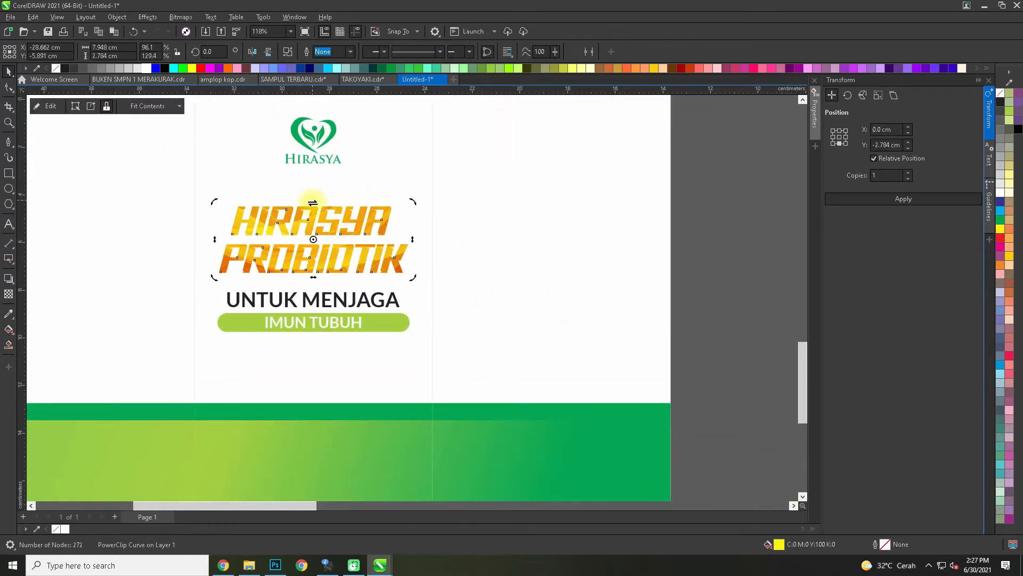
{"action": "left_click_drag", "start_coordinate": [304, 202], "coordinate": [303, 202]}
{"action": "key", "text": "ctrl+z"}
{"action": "left_click", "coordinate": [667, 258]}
{"action": "scroll", "coordinate": [562, 293], "scroll_direction": "down", "scroll_amount": 1}
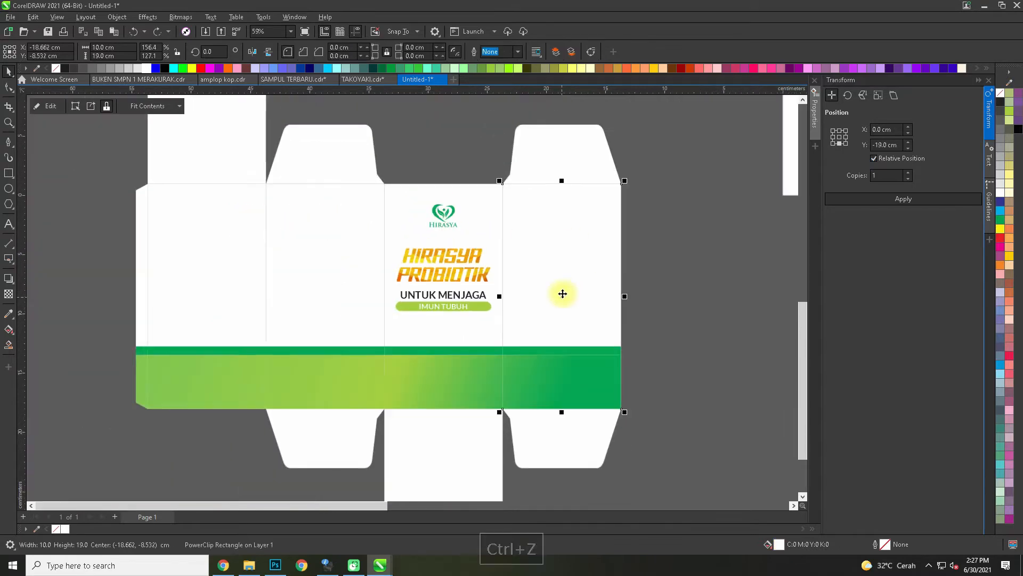
{"action": "left_click", "coordinate": [635, 311]}
- Copy the white Hirasya Probiotik description paragraph from the label onto the green band of the third panel
{"action": "left_click_drag", "start_coordinate": [634, 315], "coordinate": [482, 476]}
{"action": "scroll", "coordinate": [451, 217], "scroll_direction": "up", "scroll_amount": 2}
{"action": "left_click_drag", "start_coordinate": [455, 99], "coordinate": [368, 439]}
{"action": "left_click", "coordinate": [464, 247]}
{"action": "scroll", "coordinate": [464, 248], "scroll_direction": "down", "scroll_amount": 3}
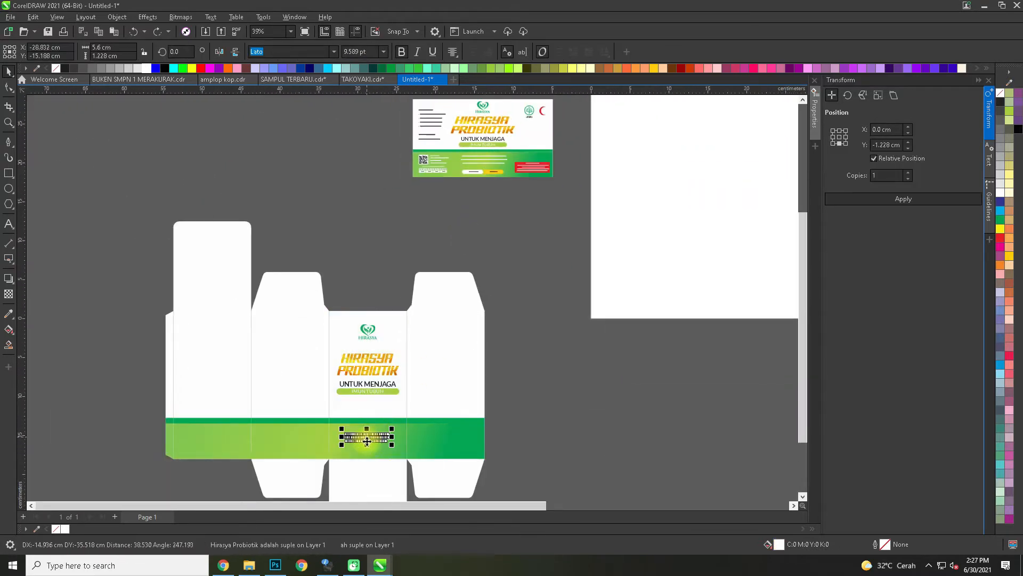
- Enlarge the description paragraph to 8.065 × 1.769 cm and centre it horizontally on the third panel
{"action": "scroll", "coordinate": [373, 437], "scroll_direction": "up", "scroll_amount": 2}
{"action": "left_click_drag", "start_coordinate": [430, 412], "coordinate": [389, 298]}
{"action": "left_click", "coordinate": [425, 409], "text": "shift"}
{"action": "key", "text": "c"}
{"action": "left_click", "coordinate": [646, 324]}
{"action": "scroll", "coordinate": [297, 439], "scroll_direction": "up", "scroll_amount": 3}
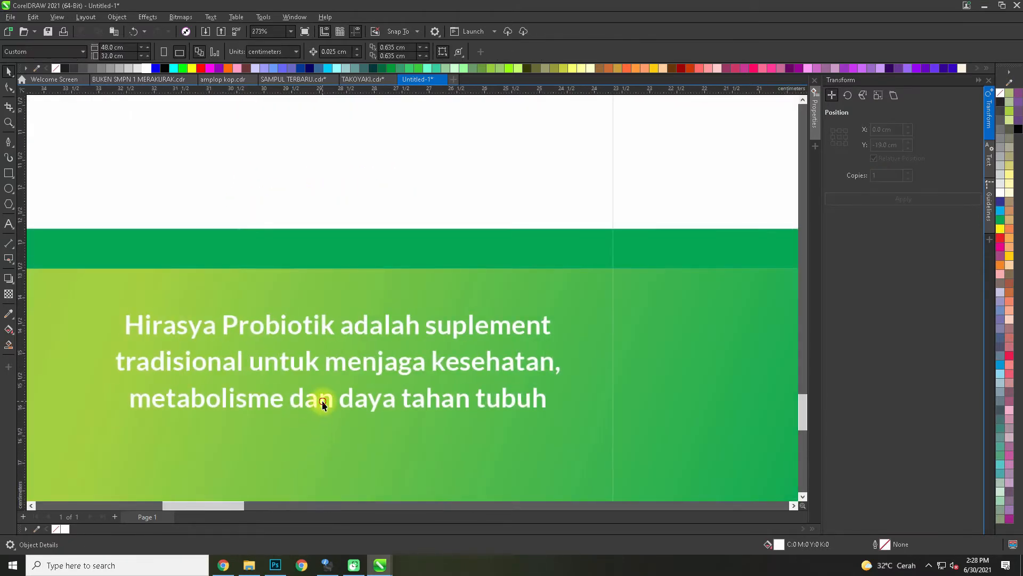
{"action": "left_click", "coordinate": [322, 395]}
{"action": "scroll", "coordinate": [323, 393], "scroll_direction": "down", "scroll_amount": 2}
{"action": "scroll", "coordinate": [407, 324], "scroll_direction": "down", "scroll_amount": 2}
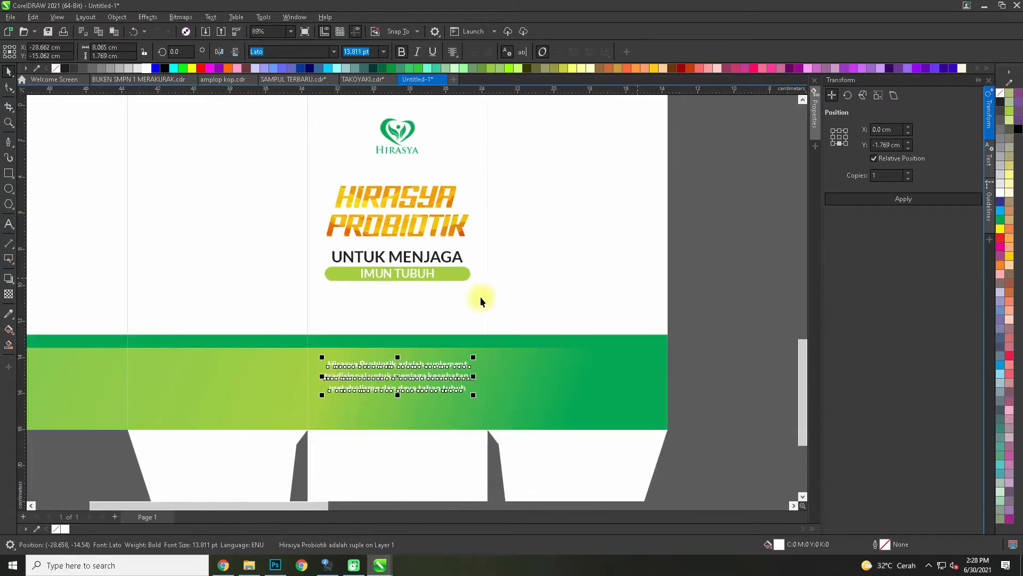
- Move the slogan group down and enlarge it to about 8.57 cm wide, and stretch the title to 3.752 cm tall
{"action": "left_click", "coordinate": [433, 276]}
{"action": "left_click_drag", "start_coordinate": [433, 276], "coordinate": [431, 314]}
{"action": "left_click_drag", "start_coordinate": [474, 280], "coordinate": [478, 279]}
{"action": "left_click_drag", "start_coordinate": [397, 240], "coordinate": [399, 189]}
{"action": "left_click_drag", "start_coordinate": [417, 137], "coordinate": [392, 231]}
- Enlarge the HIRASYA logo to 2.85 × 2.337 cm and move it slightly down above the title
{"action": "left_click", "coordinate": [372, 221]}
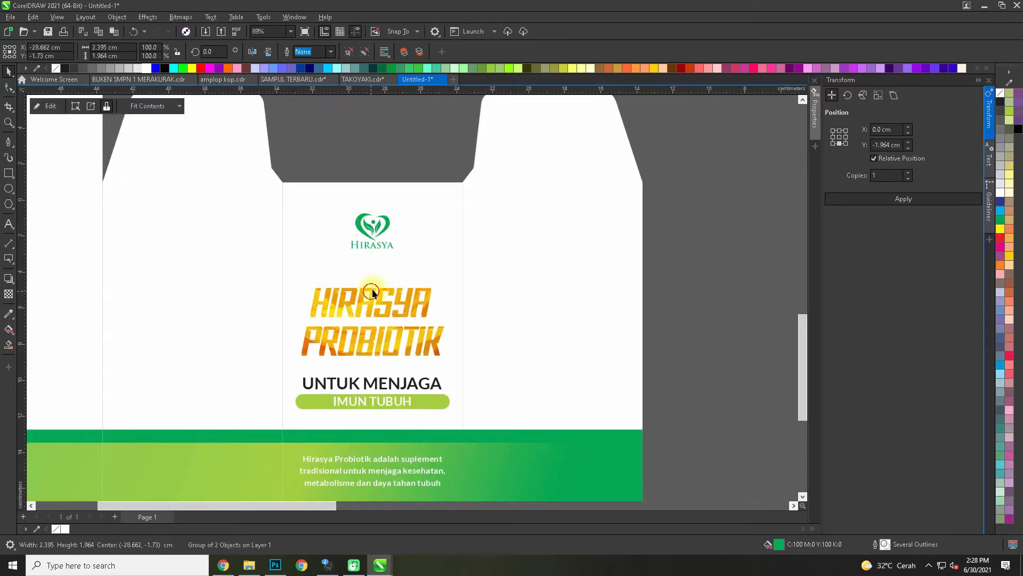
{"action": "left_click_drag", "start_coordinate": [372, 291], "coordinate": [379, 304]}
{"action": "key", "text": "ctrl+z"}
{"action": "scroll", "coordinate": [372, 315], "scroll_direction": "up", "scroll_amount": 1}
{"action": "left_click", "coordinate": [371, 222]}
{"action": "left_click_drag", "start_coordinate": [405, 232], "coordinate": [412, 239]}
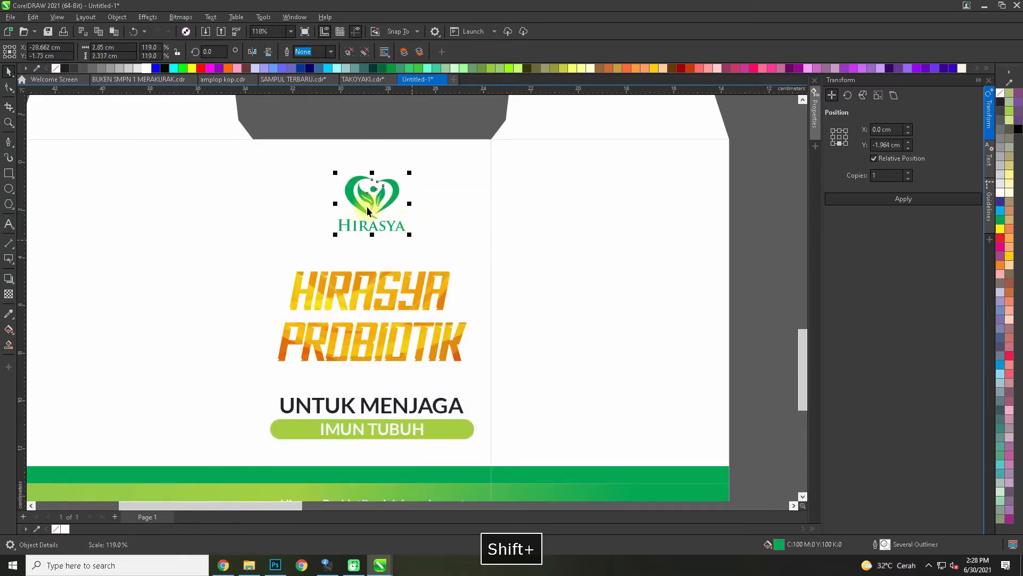
{"action": "left_click_drag", "start_coordinate": [369, 202], "coordinate": [369, 212]}
{"action": "scroll", "coordinate": [367, 212], "scroll_direction": "down", "scroll_amount": 2}
- Group the label's QR code with its producer text and copy the group to the second panel's green band
{"action": "left_click", "coordinate": [364, 151]}
{"action": "left_click_drag", "start_coordinate": [380, 170], "coordinate": [327, 436]}
{"action": "scroll", "coordinate": [375, 204], "scroll_direction": "down", "scroll_amount": 1}
{"action": "scroll", "coordinate": [476, 239], "scroll_direction": "up", "scroll_amount": 1}
{"action": "left_click_drag", "start_coordinate": [458, 280], "coordinate": [478, 268]}
{"action": "left_click_drag", "start_coordinate": [358, 249], "coordinate": [401, 182]}
{"action": "scroll", "coordinate": [338, 202], "scroll_direction": "up", "scroll_amount": 1}
{"action": "left_click", "coordinate": [435, 232]}
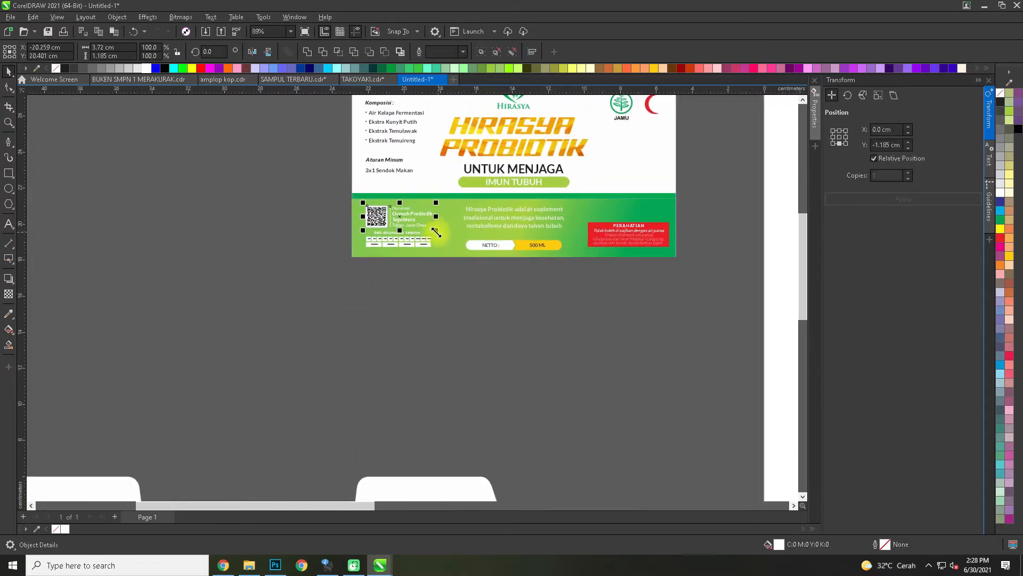
{"action": "key", "text": "ctrl+g"}
{"action": "scroll", "coordinate": [278, 233], "scroll_direction": "down", "scroll_amount": 1}
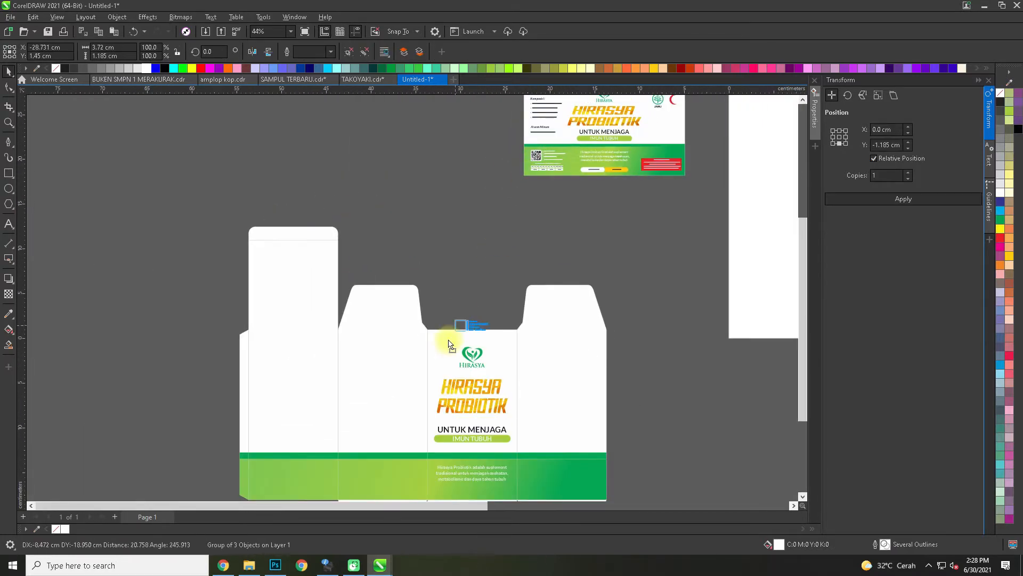
{"action": "left_click_drag", "start_coordinate": [448, 343], "coordinate": [366, 476]}
- Enlarge the QR code group to about 1.94 cm tall and centre it horizontally on the second panel
{"action": "left_click_drag", "start_coordinate": [383, 473], "coordinate": [467, 297]}
{"action": "scroll", "coordinate": [419, 306], "scroll_direction": "up", "scroll_amount": 1}
{"action": "scroll", "coordinate": [468, 297], "scroll_direction": "up", "scroll_amount": 1}
{"action": "left_click", "coordinate": [412, 318], "text": "shift"}
{"action": "key", "text": "c"}
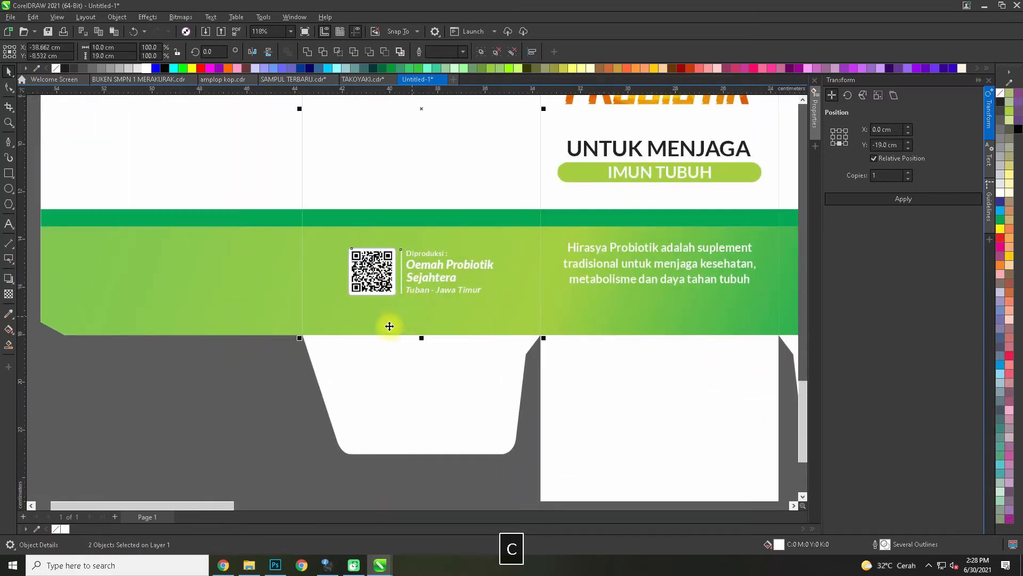
{"action": "left_click", "coordinate": [169, 451]}
- Scale the QR code group about its centre to 5.355 × 1.706 cm on the second panel's band
{"action": "left_click", "coordinate": [370, 282]}
{"action": "left_click_drag", "start_coordinate": [345, 245], "coordinate": [332, 237]}
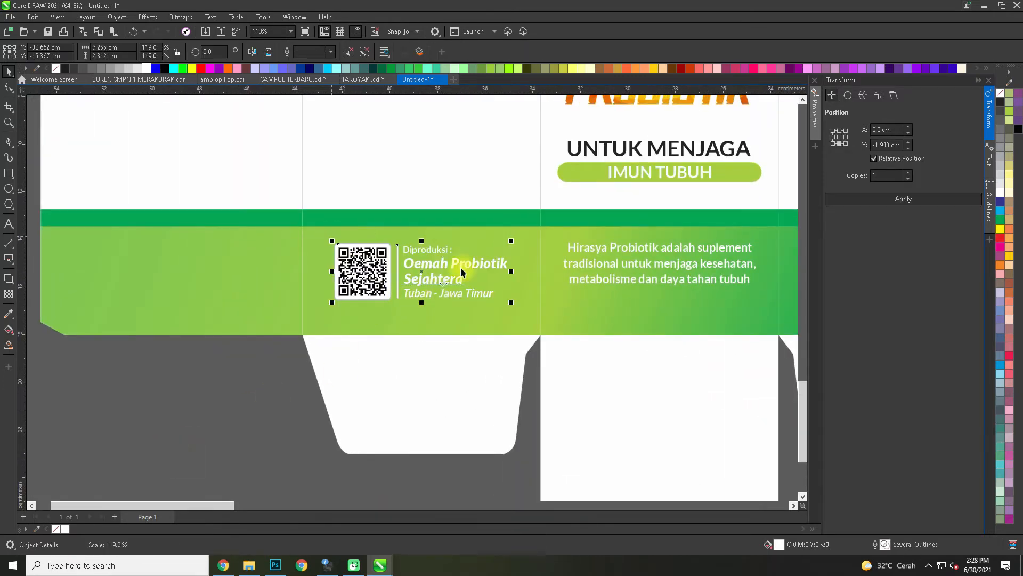
{"action": "scroll", "coordinate": [461, 267], "scroll_direction": "up", "scroll_amount": 1}
{"action": "key", "text": "ctrl+z"}
{"action": "mouse_move", "coordinate": [504, 248]}
{"action": "left_mouse_down"}
{"action": "mouse_move", "coordinate": [493, 242]}
{"action": "mouse_move", "coordinate": [492, 251]}
{"action": "left_mouse_up"}
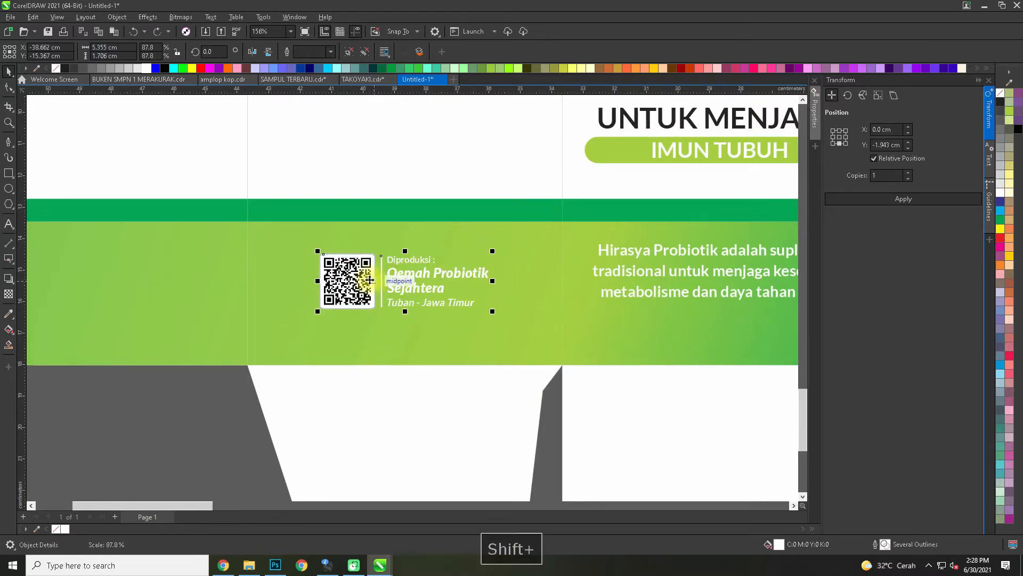
{"action": "scroll", "coordinate": [369, 279], "scroll_direction": "down", "scroll_amount": 2}
{"action": "left_click", "coordinate": [283, 368]}
- Group the label's red PERAHATIAN warning box with its text and copy it to the fourth panel's green band
{"action": "scroll", "coordinate": [350, 274], "scroll_direction": "down", "scroll_amount": 1}
{"action": "left_click_drag", "start_coordinate": [350, 274], "coordinate": [237, 429]}
{"action": "left_click_drag", "start_coordinate": [534, 177], "coordinate": [394, 322]}
{"action": "scroll", "coordinate": [441, 232], "scroll_direction": "up", "scroll_amount": 1}
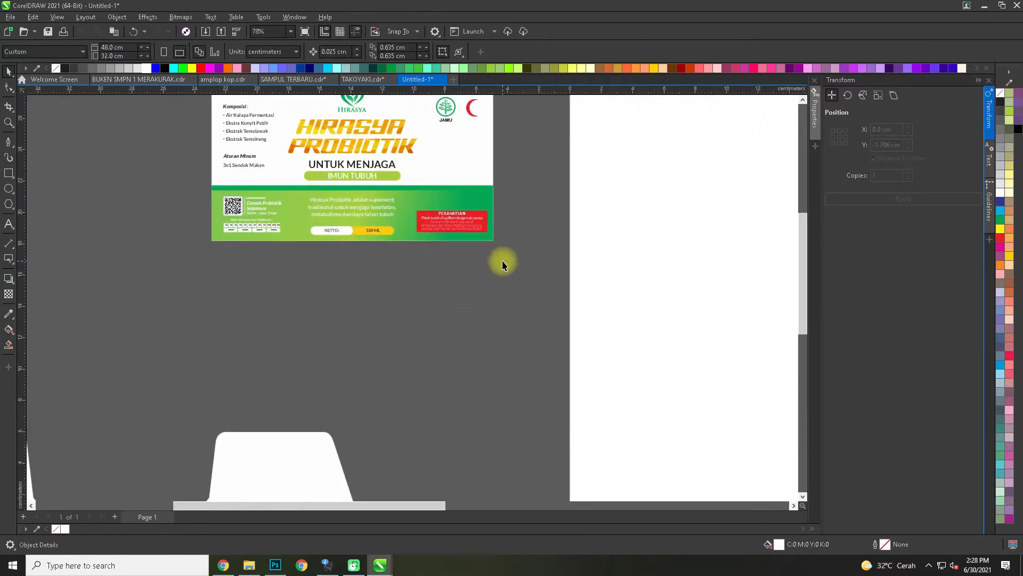
{"action": "left_click_drag", "start_coordinate": [464, 242], "coordinate": [498, 151]}
{"action": "scroll", "coordinate": [477, 107], "scroll_direction": "down", "scroll_amount": 1}
{"action": "key", "text": "ctrl+g"}
{"action": "left_click_drag", "start_coordinate": [478, 106], "coordinate": [378, 409]}
- Centre the warning group horizontally on the fourth panel and enlarge it proportionally to fill more of the band
{"action": "scroll", "coordinate": [397, 395], "scroll_direction": "up", "scroll_amount": 1}
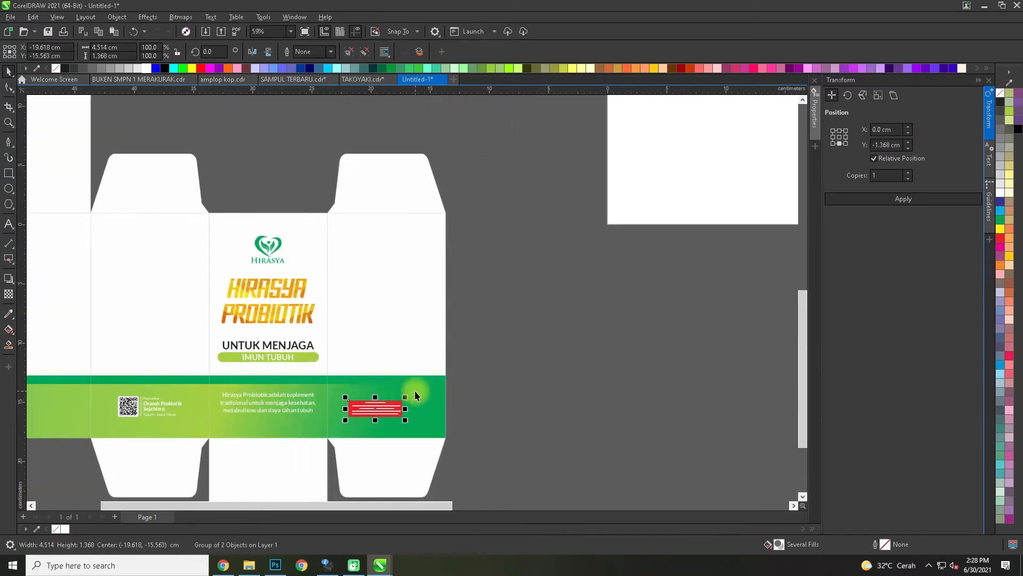
{"action": "left_click", "coordinate": [439, 407], "text": "shift"}
{"action": "key", "text": "c"}
{"action": "left_click", "coordinate": [530, 410]}
{"action": "scroll", "coordinate": [386, 427], "scroll_direction": "up", "scroll_amount": 3}
{"action": "left_click_drag", "start_coordinate": [488, 399], "coordinate": [456, 392]}
{"action": "left_click", "coordinate": [585, 358]}
{"action": "scroll", "coordinate": [535, 357], "scroll_direction": "down", "scroll_amount": 3}
- Copy the JAMU emblem and red crescent from the label to the upper part of the fourth panel
{"action": "scroll", "coordinate": [436, 261], "scroll_direction": "down", "scroll_amount": 4}
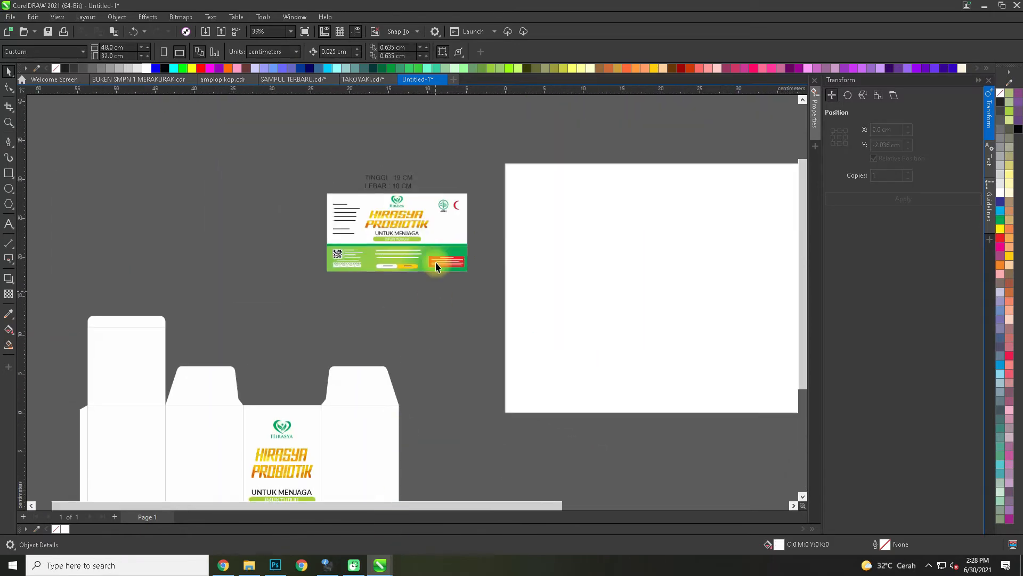
{"action": "scroll", "coordinate": [448, 189], "scroll_direction": "up", "scroll_amount": 2}
{"action": "scroll", "coordinate": [448, 160], "scroll_direction": "down", "scroll_amount": 5}
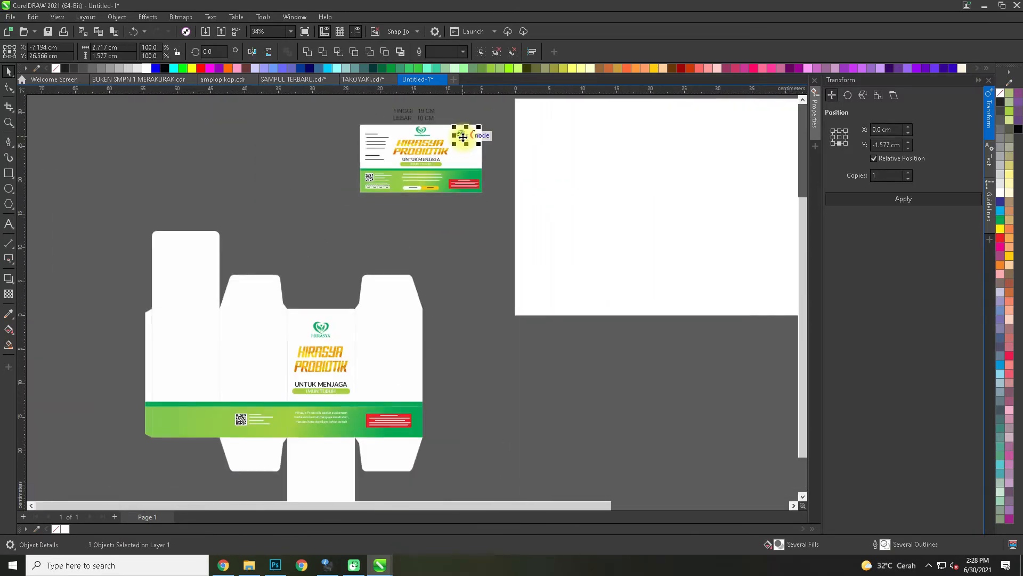
{"action": "left_click_drag", "start_coordinate": [473, 135], "coordinate": [399, 347]}
{"action": "right_click", "coordinate": [380, 323]}
{"action": "scroll", "coordinate": [384, 323], "scroll_direction": "up", "scroll_amount": 1}
- Group the JAMU emblem and crescent, adjust their size and place them near the fourth panel's upper-left corner
{"action": "scroll", "coordinate": [400, 347], "scroll_direction": "up", "scroll_amount": 5}
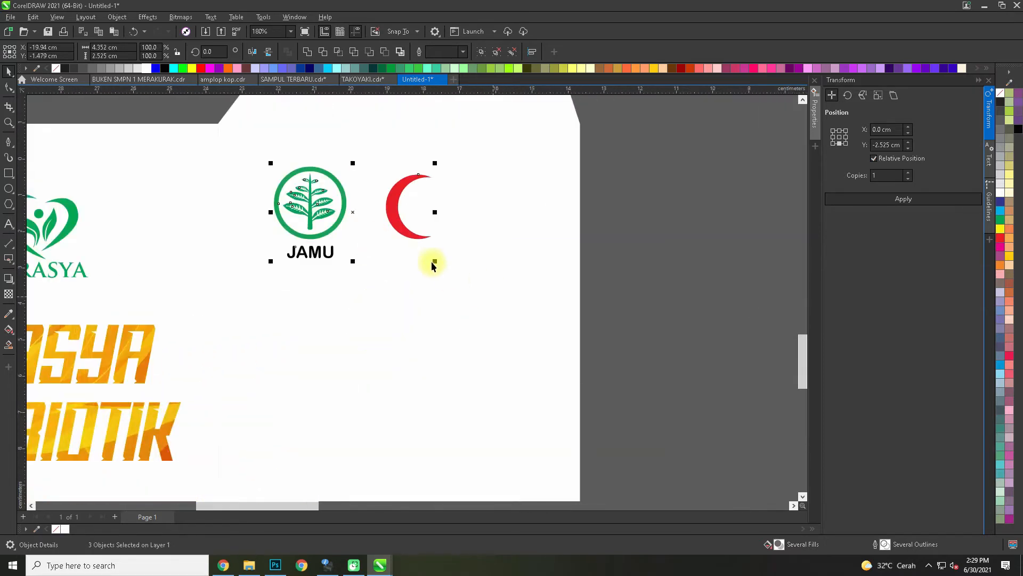
{"action": "left_click_drag", "start_coordinate": [438, 263], "coordinate": [449, 275]}
{"action": "key", "text": "ctrl+g"}
{"action": "left_click_drag", "start_coordinate": [333, 229], "coordinate": [334, 228]}
{"action": "left_click_drag", "start_coordinate": [449, 270], "coordinate": [442, 265]}
{"action": "left_click_drag", "start_coordinate": [338, 223], "coordinate": [302, 211]}
{"action": "left_click", "coordinate": [449, 243]}
{"action": "scroll", "coordinate": [449, 243], "scroll_direction": "down", "scroll_amount": 4}
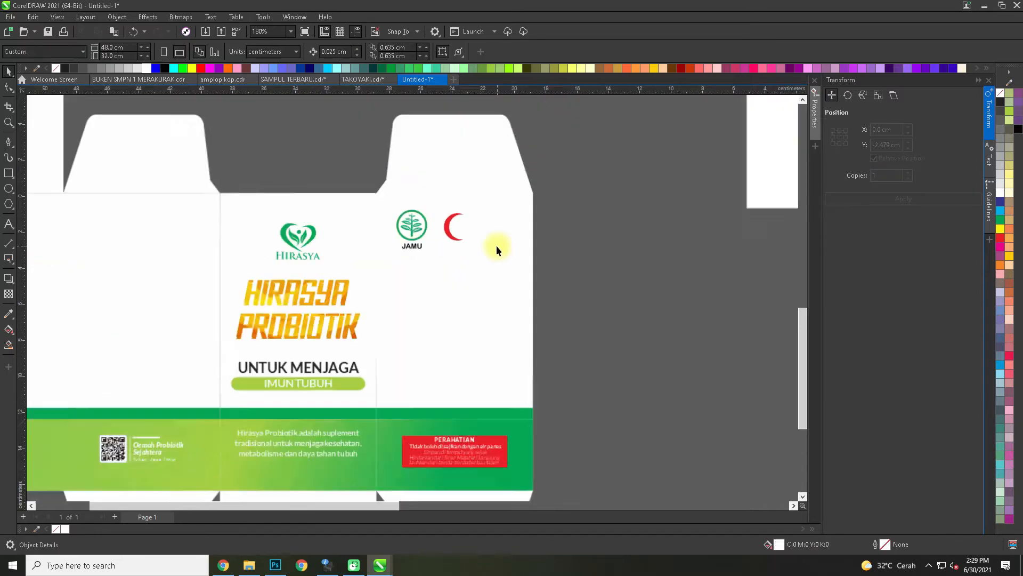
- Copy the Komposisi and Aturan Minum text from the label to the second panel and group it
{"action": "scroll", "coordinate": [457, 228], "scroll_direction": "up", "scroll_amount": 3}
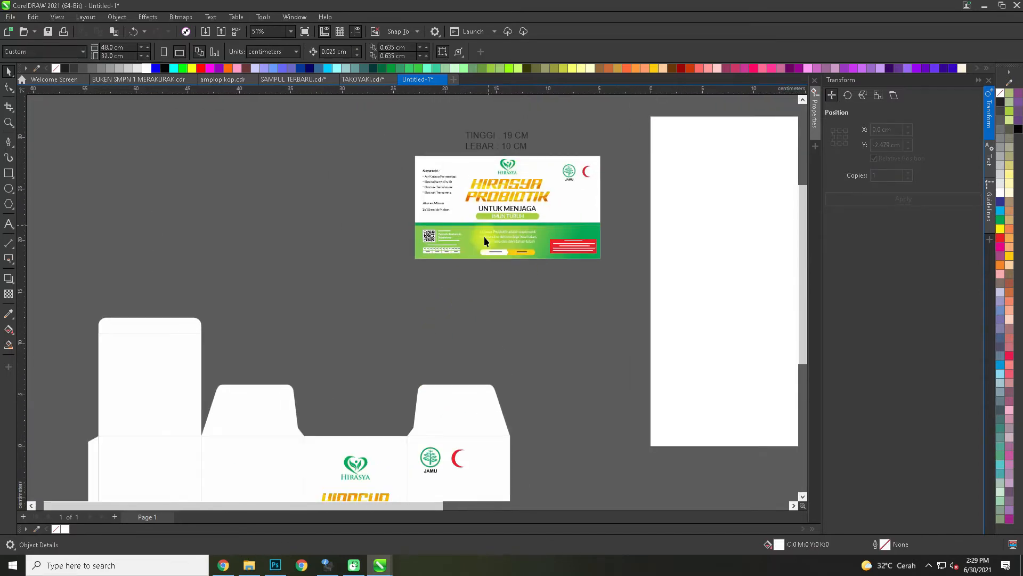
{"action": "scroll", "coordinate": [385, 180], "scroll_direction": "up", "scroll_amount": 1}
{"action": "left_click_drag", "start_coordinate": [427, 164], "coordinate": [475, 214]}
{"action": "scroll", "coordinate": [475, 214], "scroll_direction": "down", "scroll_amount": 2}
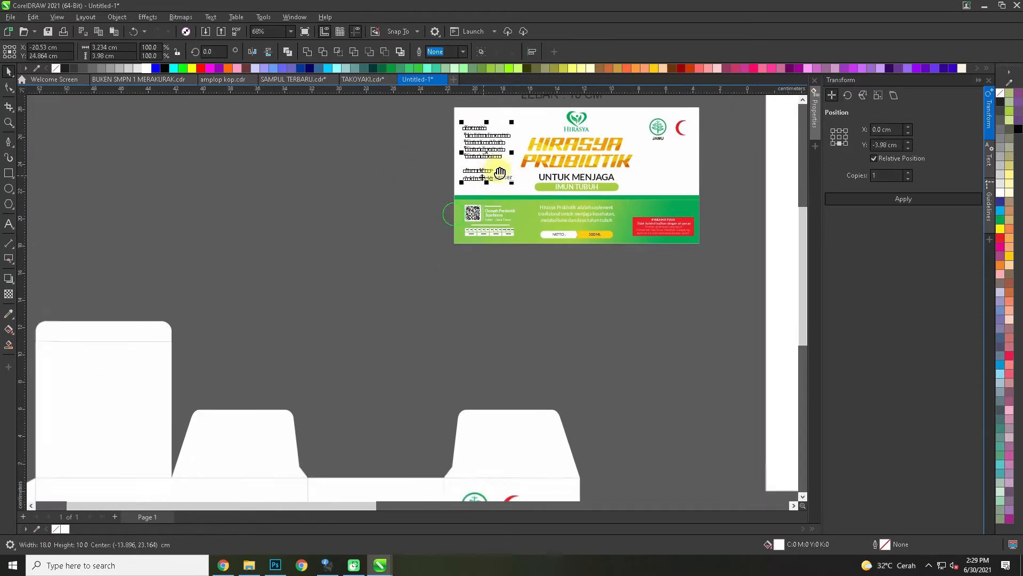
{"action": "left_click_drag", "start_coordinate": [498, 171], "coordinate": [366, 387]}
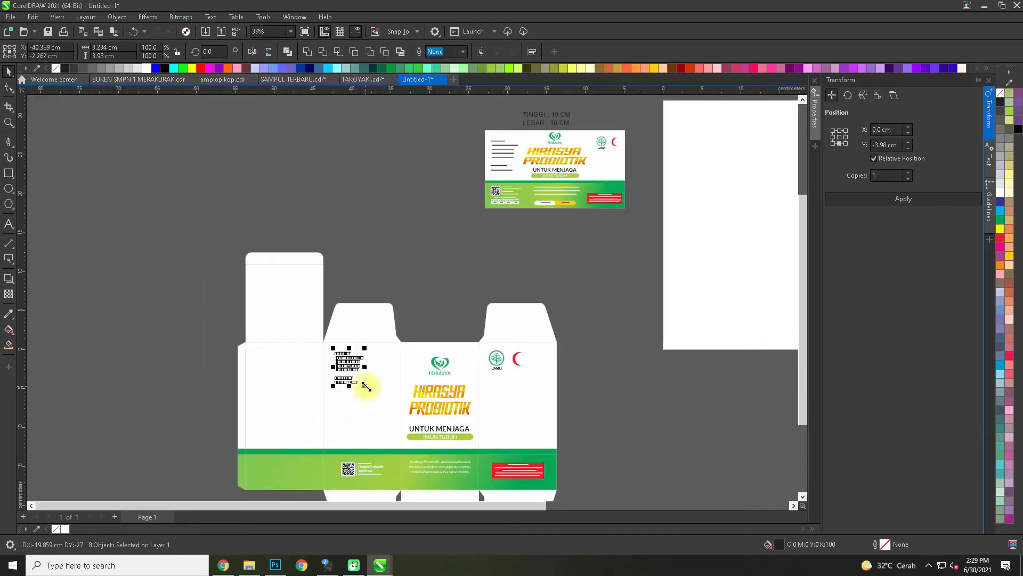
{"action": "key", "text": "ctrl+g"}
- Enlarge the composition text group to 5.432 × 6.685 cm and position it near the second panel's upper-left corner
{"action": "scroll", "coordinate": [369, 413], "scroll_direction": "up", "scroll_amount": 2}
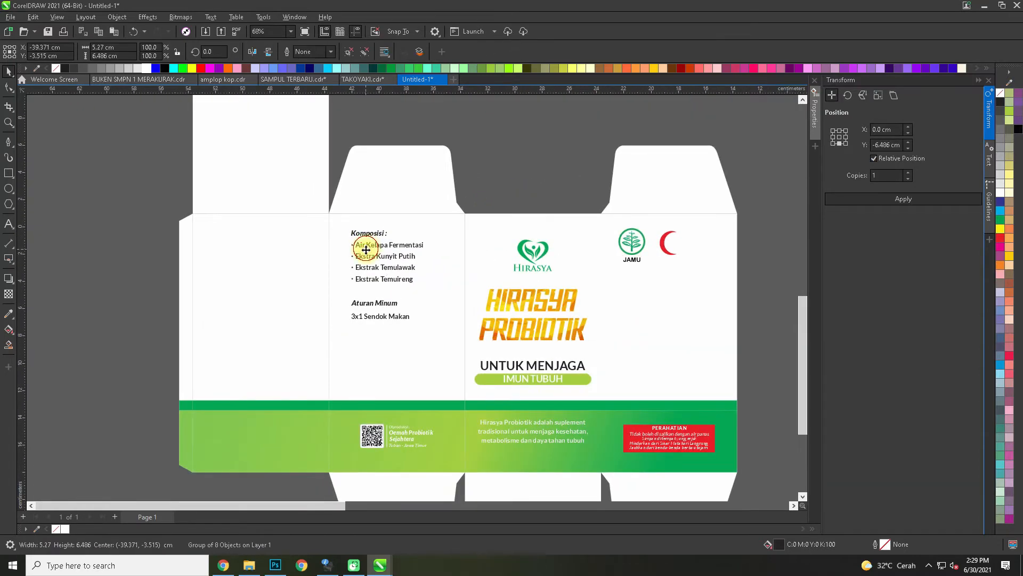
{"action": "left_click_drag", "start_coordinate": [365, 251], "coordinate": [356, 251]}
{"action": "scroll", "coordinate": [409, 233], "scroll_direction": "up", "scroll_amount": 2}
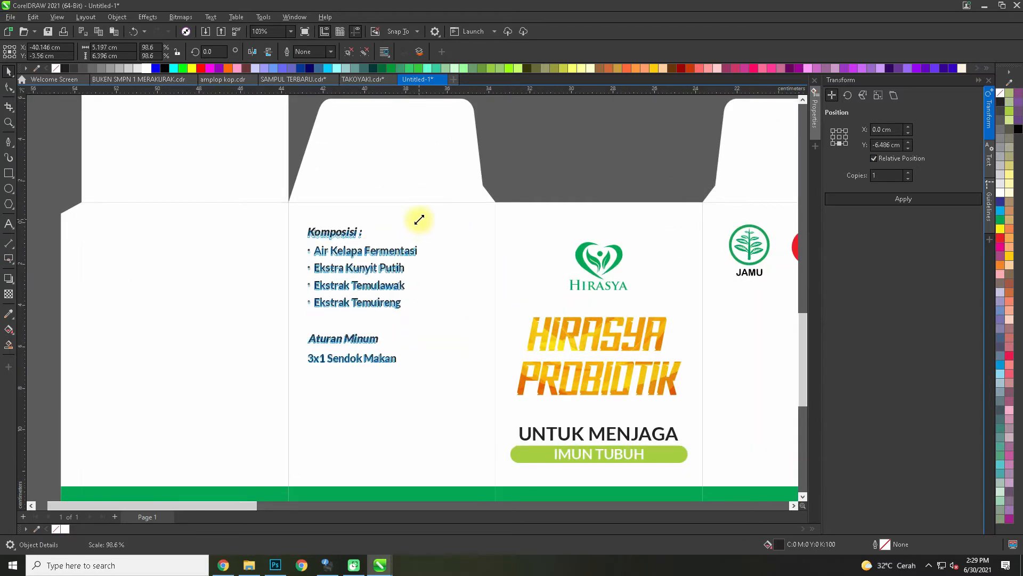
{"action": "left_click_drag", "start_coordinate": [409, 278], "coordinate": [414, 258]}
{"action": "mouse_move", "coordinate": [316, 293]}
{"action": "left_mouse_down"}
{"action": "mouse_move", "coordinate": [313, 305]}
{"action": "mouse_move", "coordinate": [332, 295]}
{"action": "left_mouse_up"}
{"action": "left_click", "coordinate": [56, 307]}
{"action": "scroll", "coordinate": [179, 300], "scroll_direction": "down", "scroll_amount": 2}
{"action": "left_click_drag", "start_coordinate": [400, 329], "coordinate": [382, 307]}
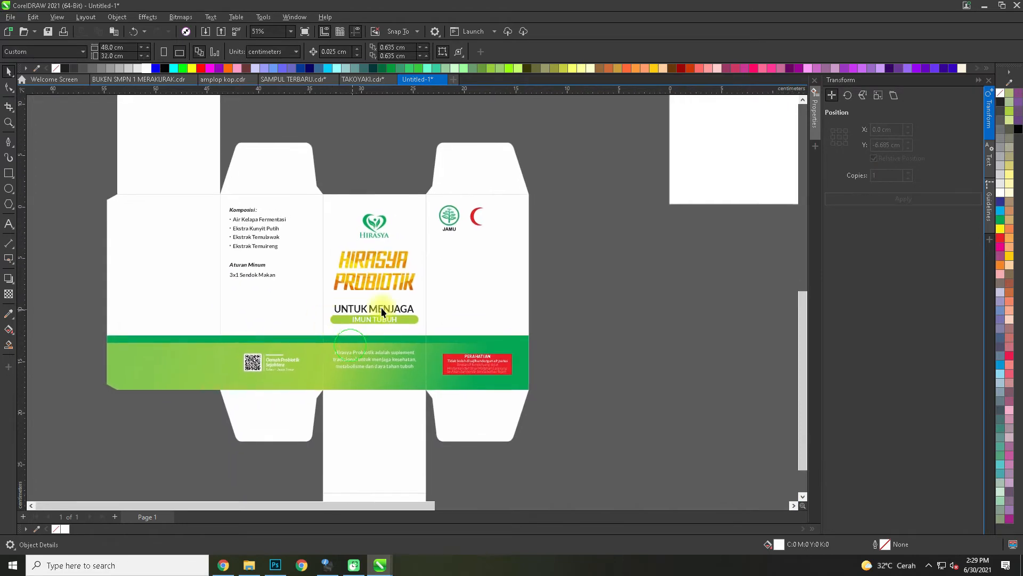
{"action": "left_click_drag", "start_coordinate": [551, 260], "coordinate": [465, 417]}
{"action": "scroll", "coordinate": [260, 428], "scroll_direction": "down", "scroll_amount": 3}
{"action": "left_click_drag", "start_coordinate": [332, 462], "coordinate": [303, 345]}
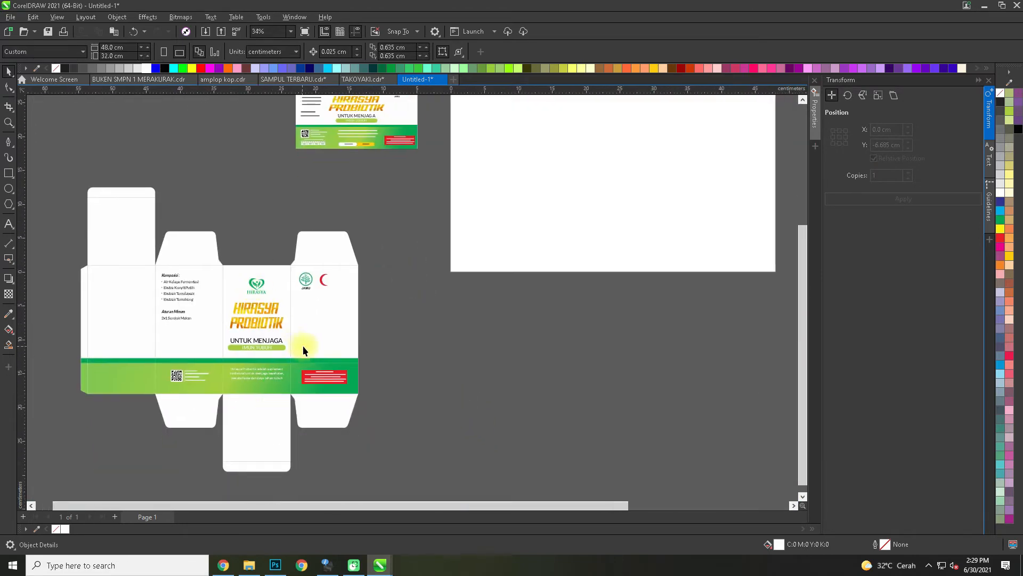
{"action": "scroll", "coordinate": [302, 346], "scroll_direction": "up", "scroll_amount": 2}
{"action": "left_click_drag", "start_coordinate": [197, 361], "coordinate": [313, 379]}
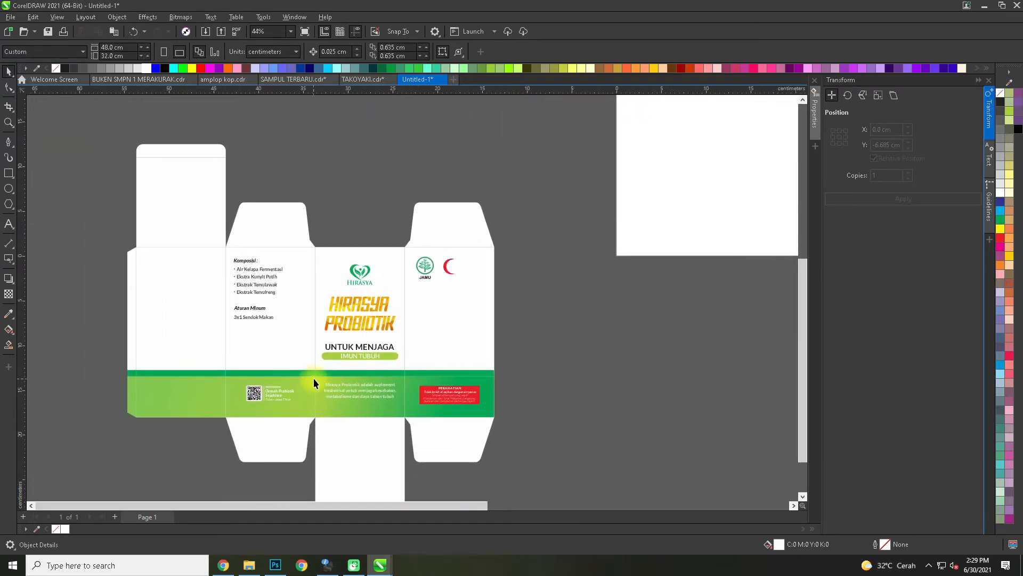
- Copy the logo, title and slogan from the third panel and centre the copies horizontally on the first panel
{"action": "left_click", "coordinate": [354, 326]}
{"action": "left_click_drag", "start_coordinate": [354, 335], "coordinate": [410, 336]}
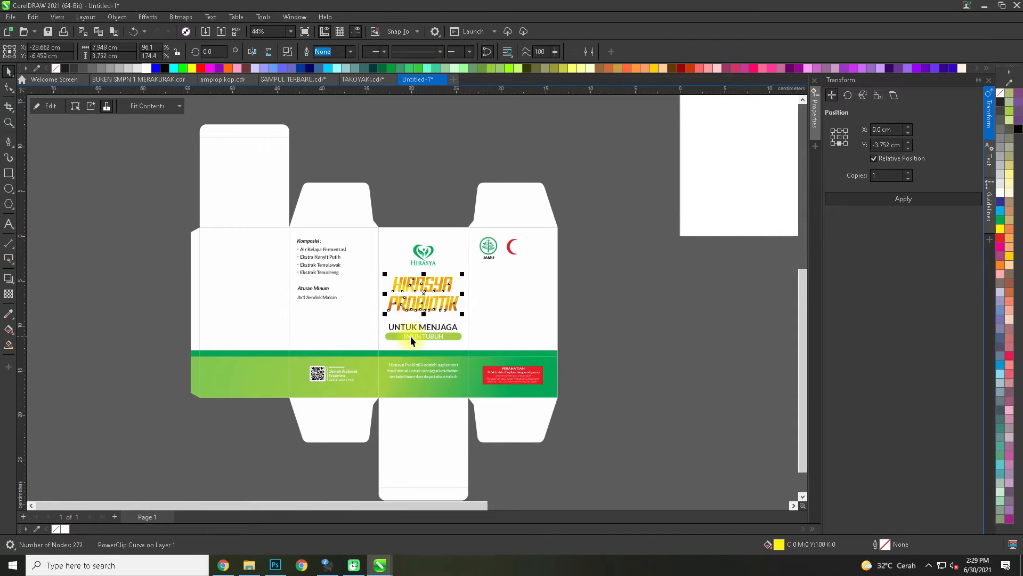
{"action": "left_click", "coordinate": [412, 337], "text": "shift"}
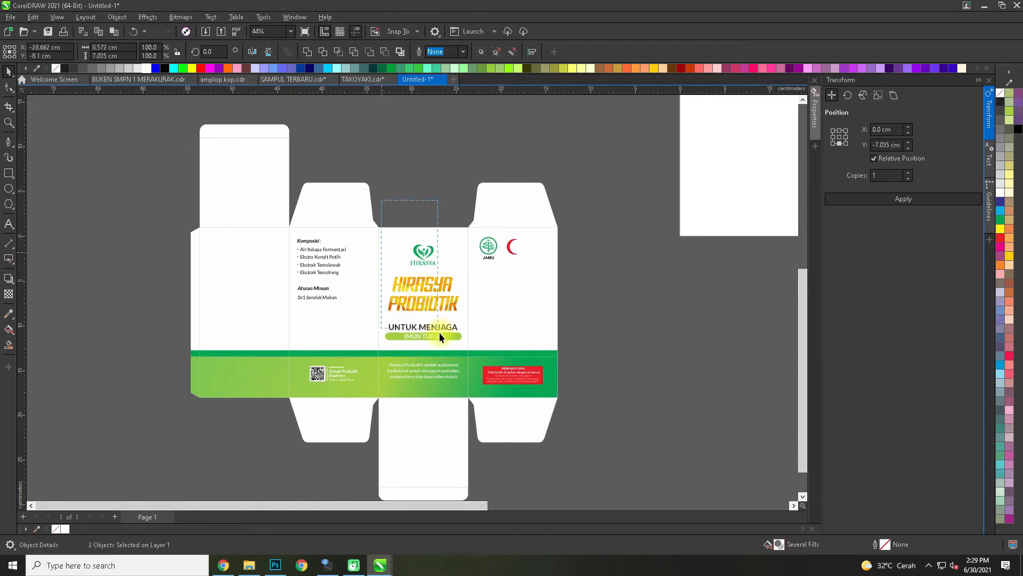
{"action": "left_click_drag", "start_coordinate": [462, 340], "coordinate": [471, 344]}
{"action": "left_click_drag", "start_coordinate": [432, 304], "coordinate": [316, 304]}
{"action": "right_click", "coordinate": [316, 304]}
{"action": "left_click", "coordinate": [233, 301], "text": "shift"}
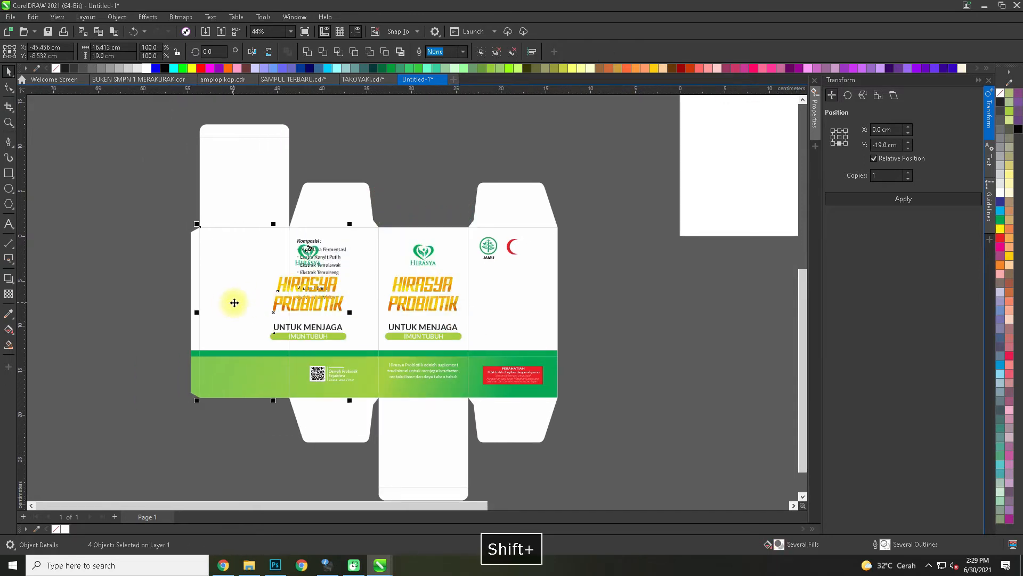
{"action": "key", "text": "c"}
{"action": "left_click", "coordinate": [125, 309]}
- Copy the description paragraph from the third panel to the first panel's green band and centre it horizontally
{"action": "scroll", "coordinate": [445, 375], "scroll_direction": "up", "scroll_amount": 1}
{"action": "left_click_drag", "start_coordinate": [445, 375], "coordinate": [270, 354]}
{"action": "left_click", "coordinate": [495, 354]}
{"action": "left_click", "coordinate": [493, 352]}
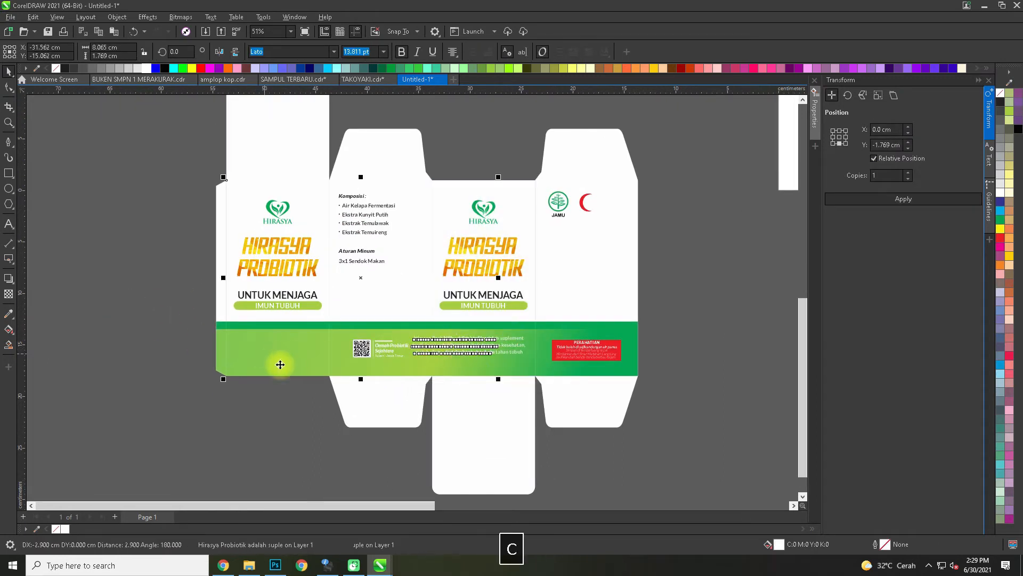
{"action": "key", "text": "c"}
{"action": "left_click", "coordinate": [304, 407]}
- Shift the composition text group on the second panel about 0.2 cm to the right
{"action": "left_click_drag", "start_coordinate": [390, 360], "coordinate": [325, 382]}
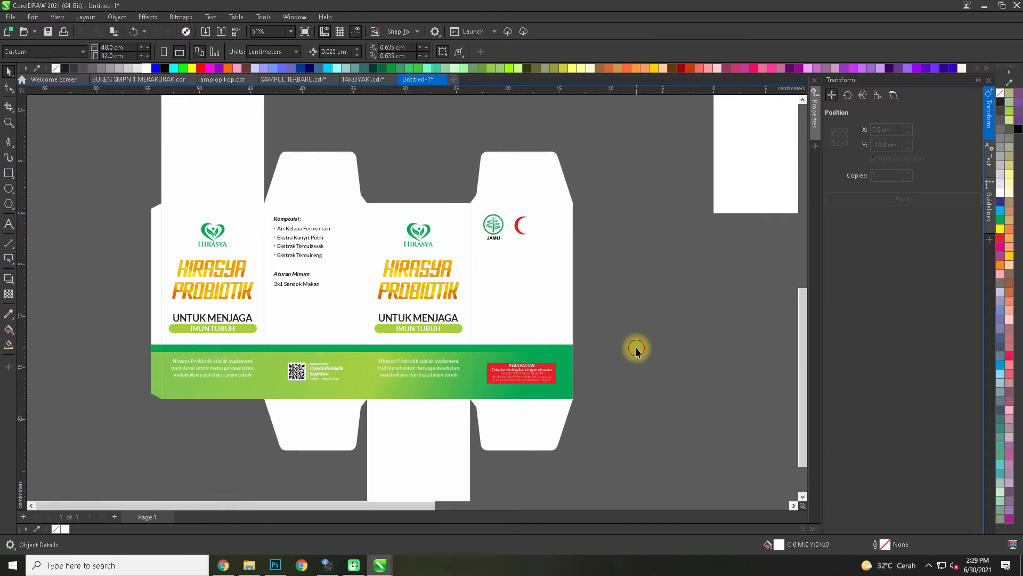
{"action": "scroll", "coordinate": [298, 231], "scroll_direction": "up", "scroll_amount": 4}
{"action": "left_click", "coordinate": [298, 232]}
{"action": "left_click_drag", "start_coordinate": [298, 233], "coordinate": [303, 236]}
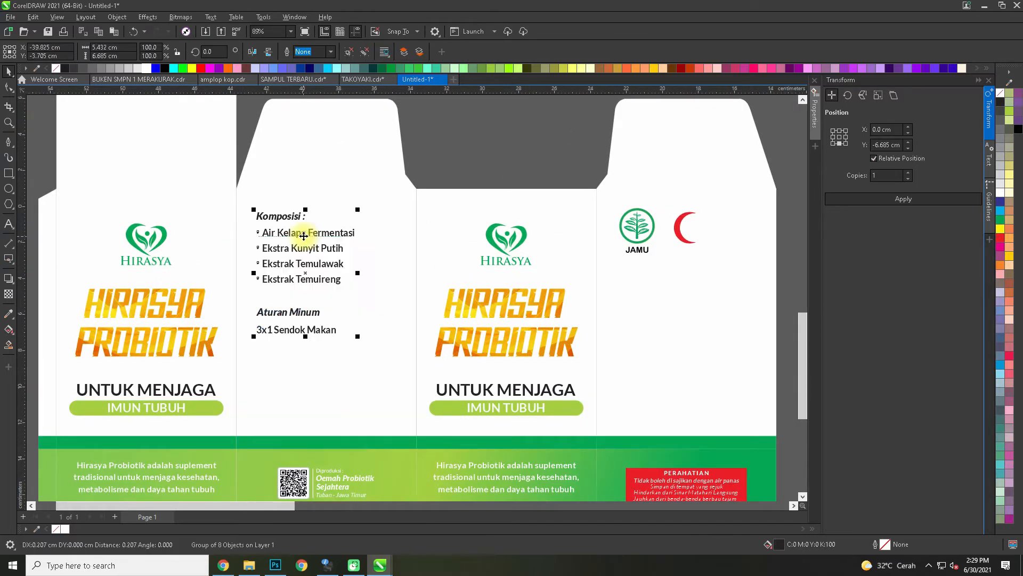
{"action": "left_click", "coordinate": [452, 152]}
{"action": "scroll", "coordinate": [452, 152], "scroll_direction": "down", "scroll_amount": 4}
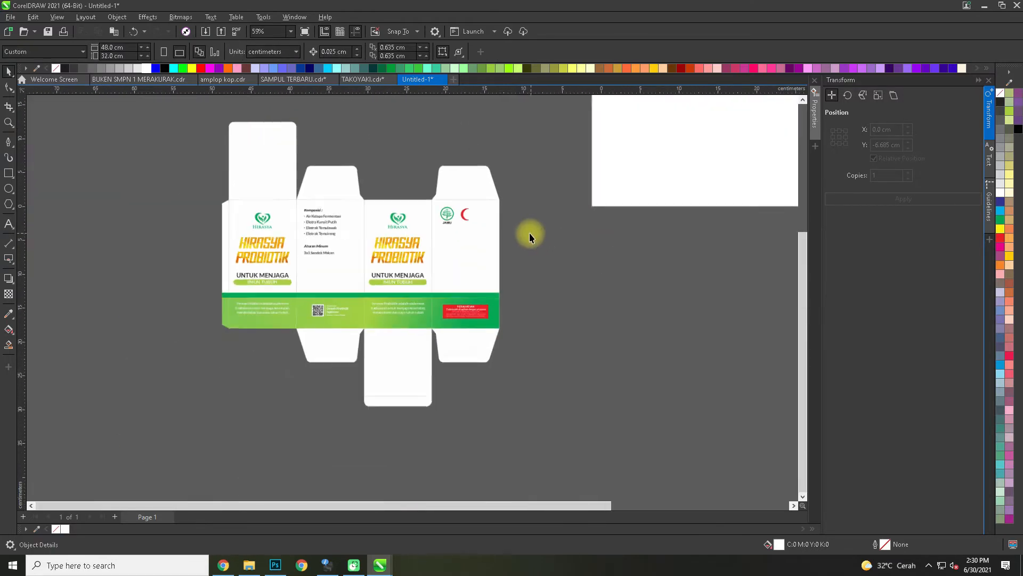
- Copy the green gradient band out of the second panel's PowerClip and place the copy below the box template
{"action": "scroll", "coordinate": [350, 311], "scroll_direction": "up", "scroll_amount": 2}
{"action": "left_click", "coordinate": [342, 322], "text": "ctrl"}
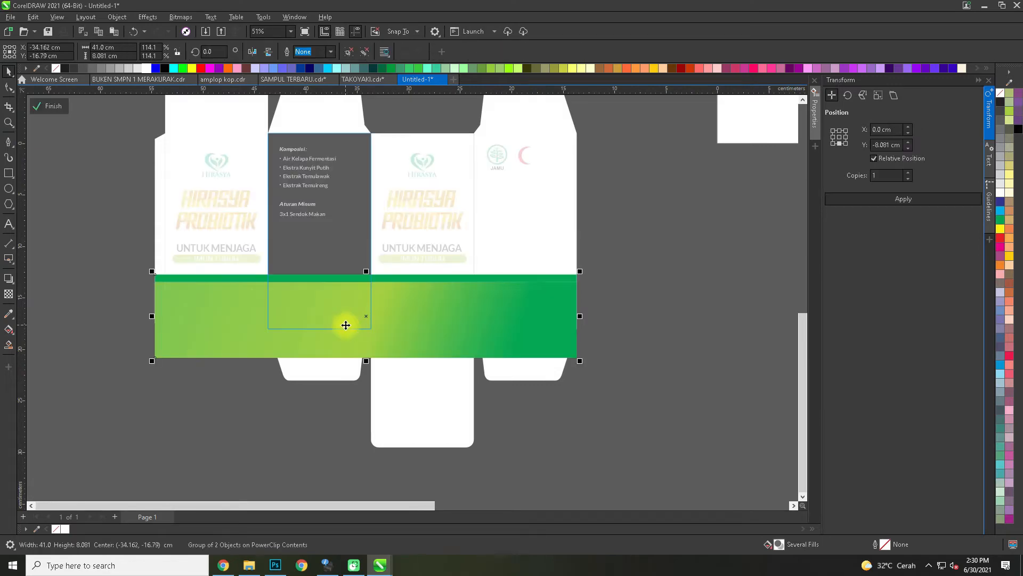
{"action": "key", "text": "ctrl+c"}
{"action": "left_click", "coordinate": [251, 413], "text": "ctrl"}
{"action": "key", "text": "ctrl+v"}
{"action": "left_click_drag", "start_coordinate": [318, 334], "coordinate": [313, 457]}
{"action": "left_click_drag", "start_coordinate": [342, 315], "coordinate": [342, 380]}
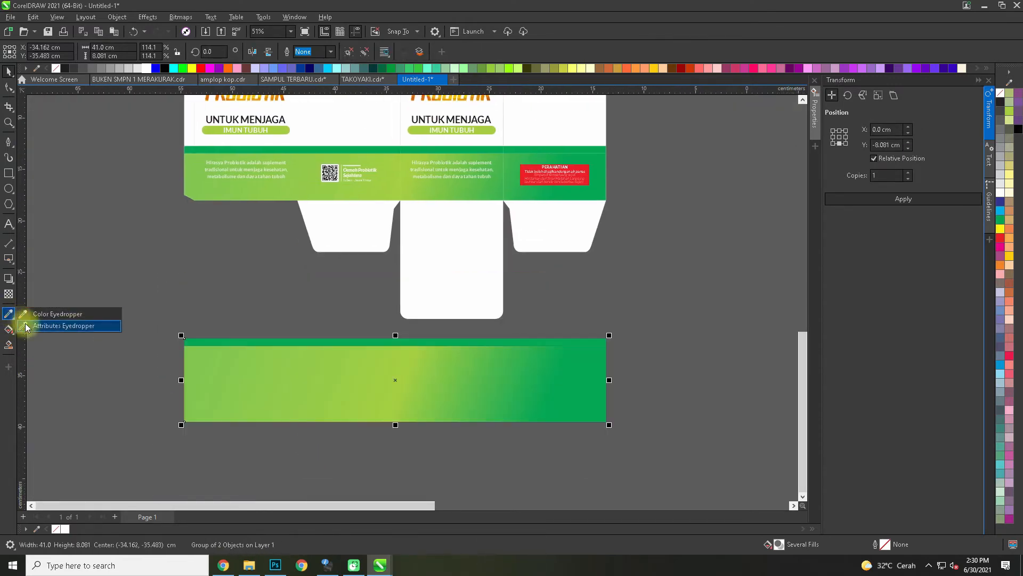
- Sample the copied band's gradient with the Attributes Eyedropper and apply it to the second panel's bottom flap
{"action": "left_click", "coordinate": [26, 325]}
{"action": "left_click", "coordinate": [263, 375]}
{"action": "left_click", "coordinate": [336, 228]}
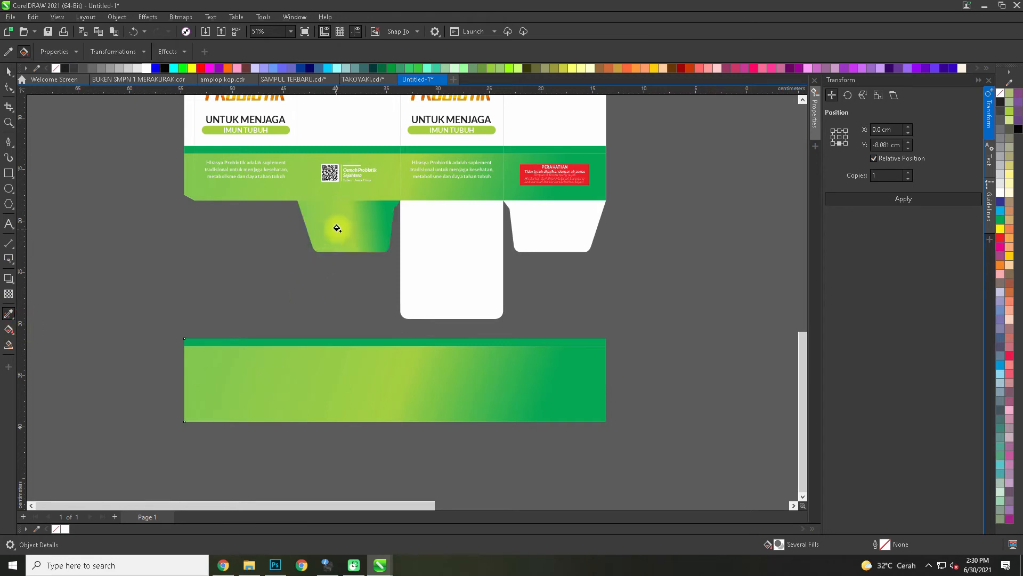
- Lengthen the gradient on the second panel's bottom flap so the flap shows only the light green tones matching the band above
{"action": "left_click", "coordinate": [131, 146]}
{"action": "key", "text": "g"}
{"action": "left_click", "coordinate": [354, 238]}
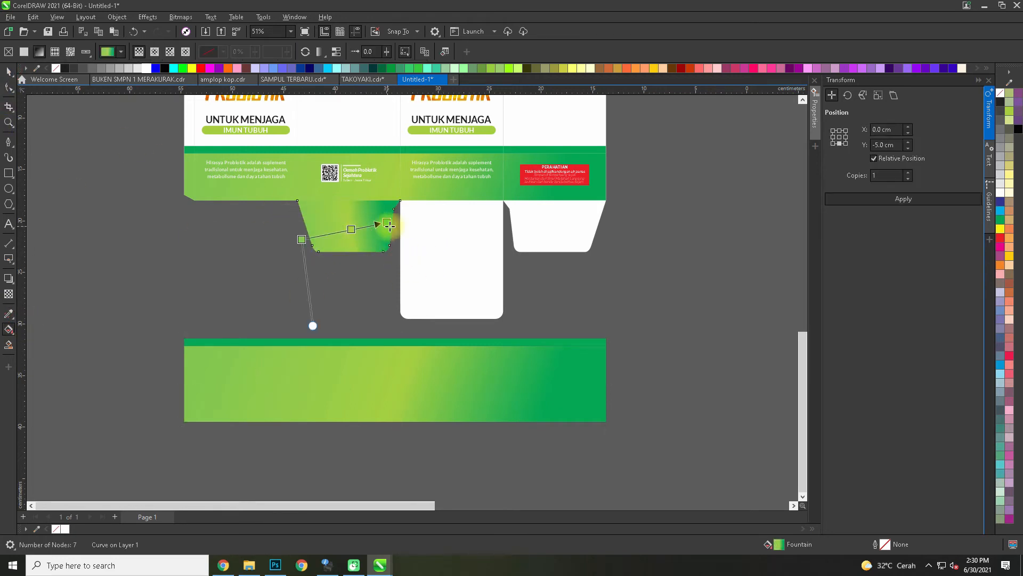
{"action": "left_click_drag", "start_coordinate": [390, 226], "coordinate": [544, 190]}
{"action": "left_click", "coordinate": [5, 73]}
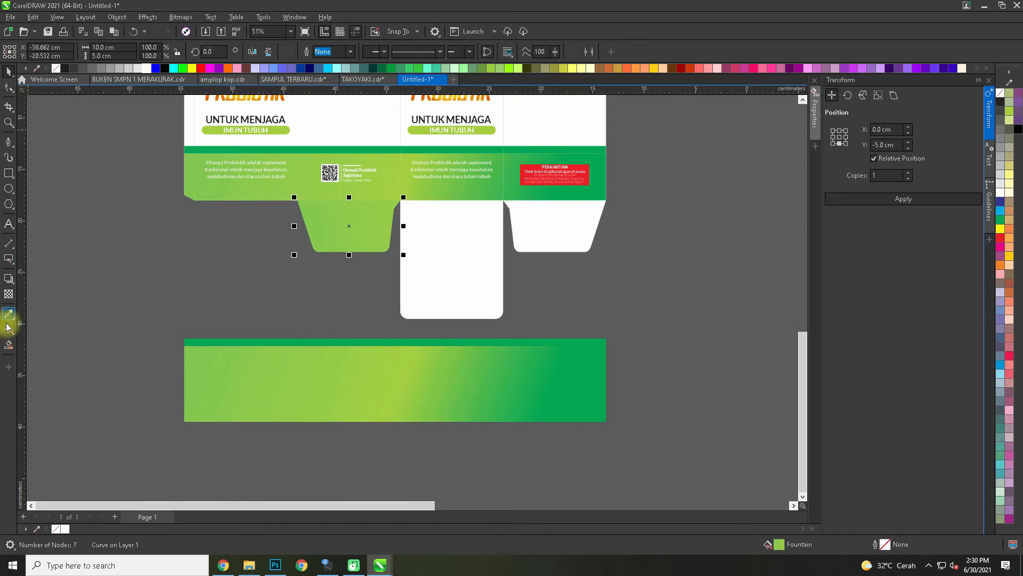
- Sample the second panel's bottom flap gradient and apply it to the bottom flaps of the third and fourth panels
{"action": "left_click", "coordinate": [9, 314]}
{"action": "left_click", "coordinate": [376, 235]}
{"action": "left_click", "coordinate": [487, 252]}
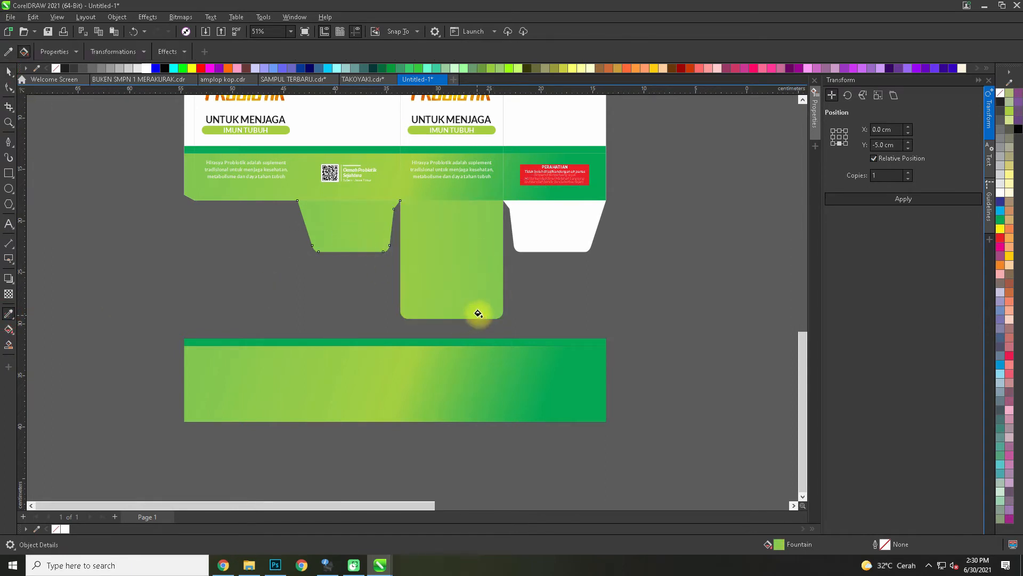
{"action": "left_click", "coordinate": [560, 242]}
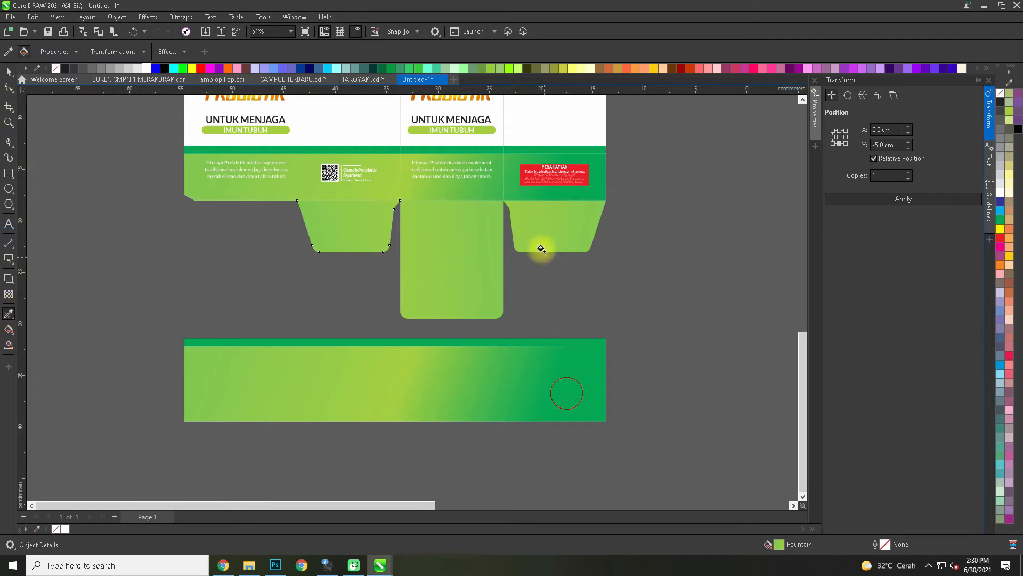
- Apply the band's full gradient to the fourth panel's bottom flap, then reverse and stretch it so it darkens toward the outer edge
{"action": "left_click", "coordinate": [541, 248]}
{"action": "scroll", "coordinate": [571, 210], "scroll_direction": "up", "scroll_amount": 3}
{"action": "key", "text": "space"}
{"action": "left_click", "coordinate": [538, 227]}
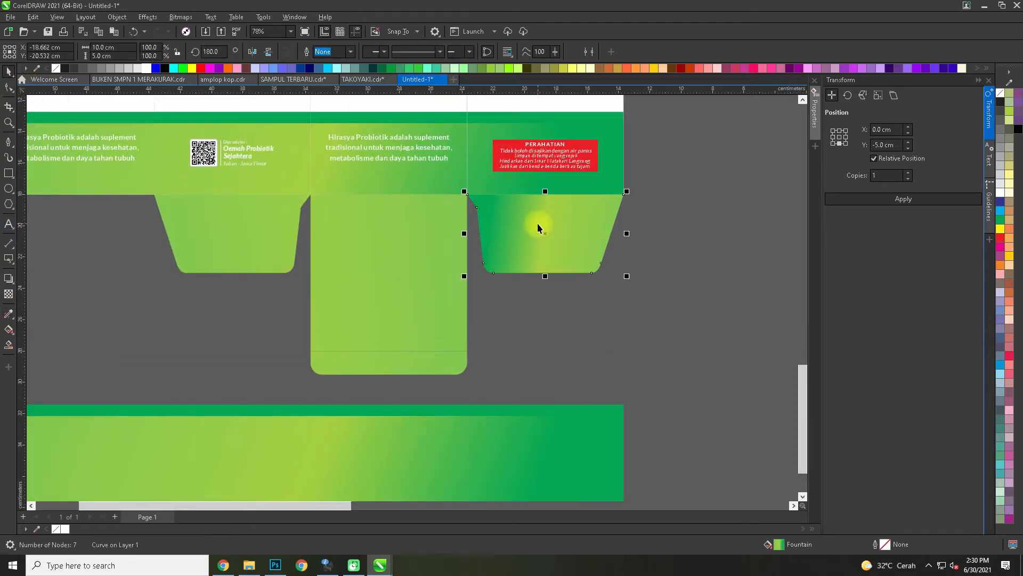
{"action": "left_click_drag", "start_coordinate": [617, 253], "coordinate": [445, 254]}
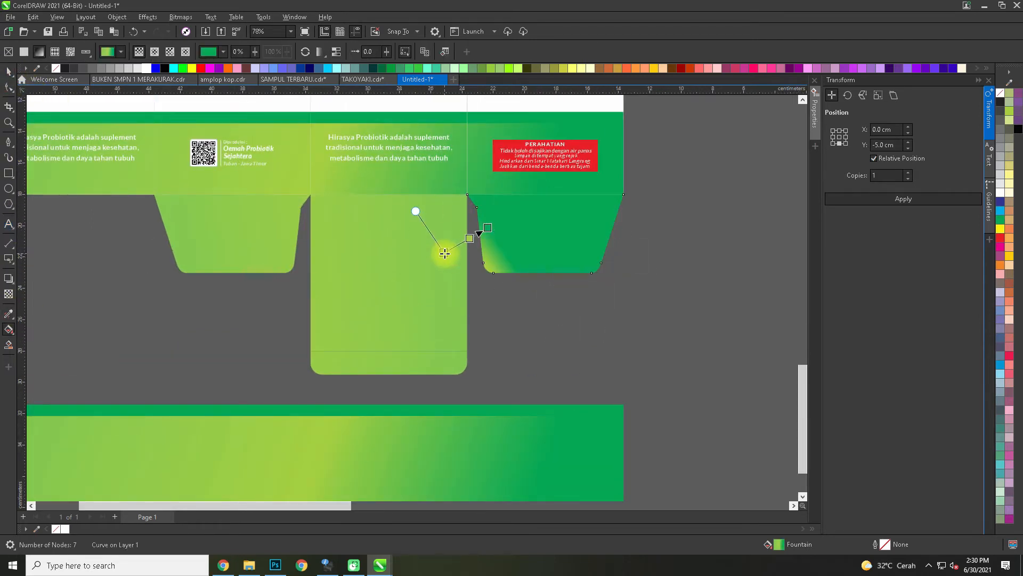
{"action": "left_click_drag", "start_coordinate": [490, 228], "coordinate": [532, 234]}
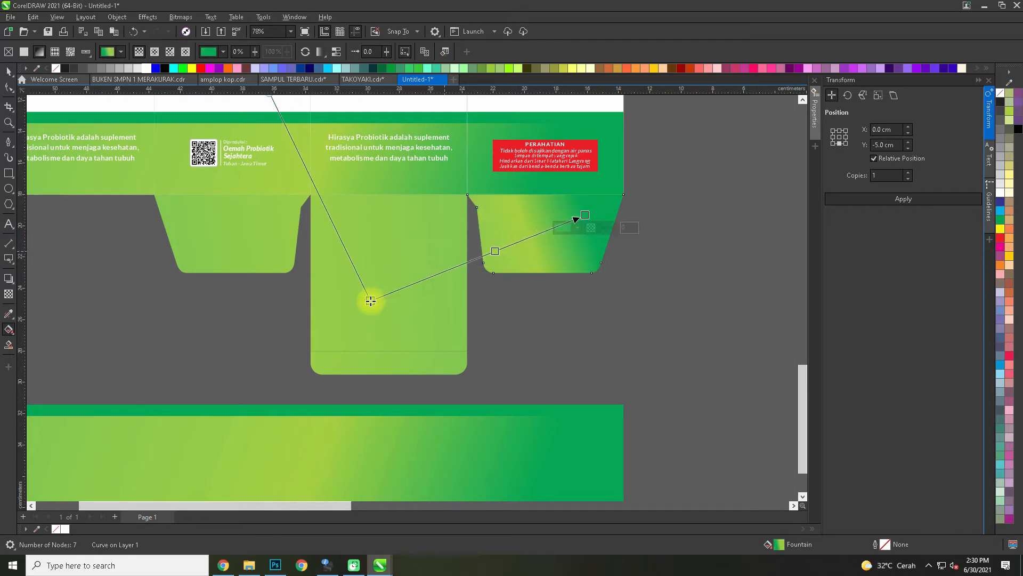
{"action": "left_click_drag", "start_coordinate": [371, 302], "coordinate": [185, 223]}
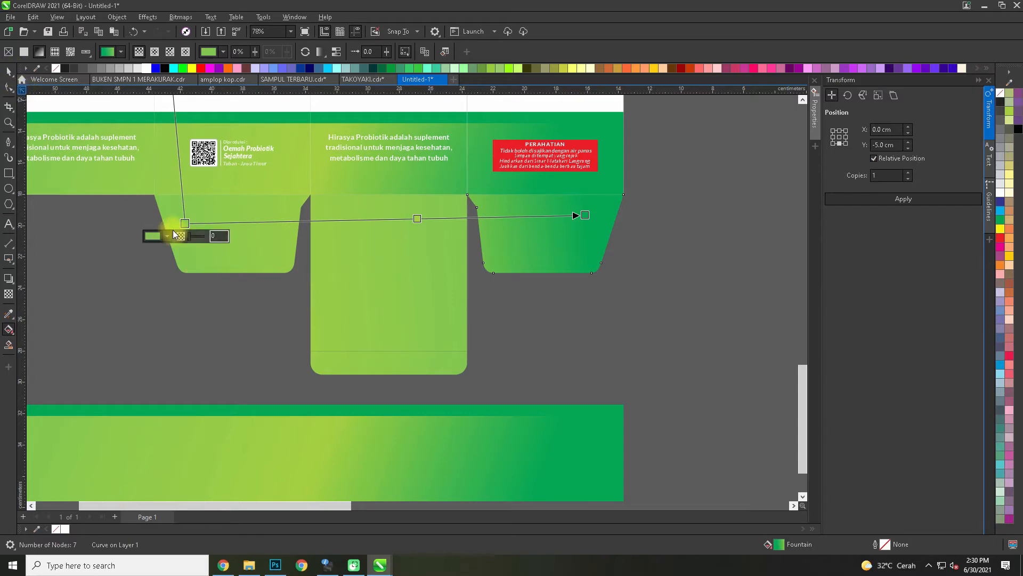
{"action": "left_click_drag", "start_coordinate": [185, 223], "coordinate": [99, 215]}
{"action": "left_click", "coordinate": [10, 72]}
- Delete the copied green gradient band below the box template
{"action": "scroll", "coordinate": [211, 265], "scroll_direction": "down", "scroll_amount": 1}
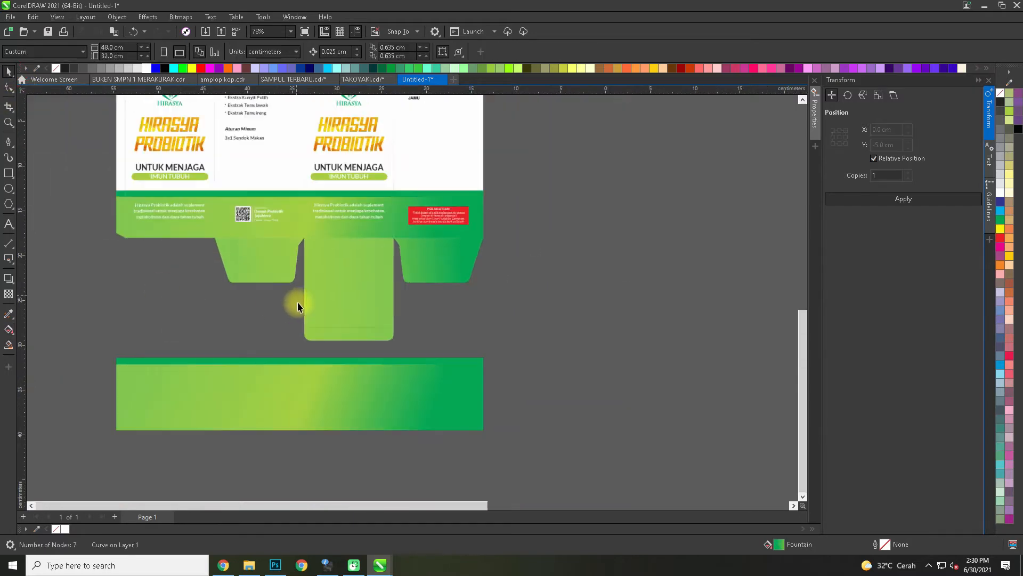
{"action": "left_click", "coordinate": [298, 303]}
{"action": "scroll", "coordinate": [168, 357], "scroll_direction": "down", "scroll_amount": 1}
{"action": "left_click_drag", "start_coordinate": [475, 439], "coordinate": [473, 436]}
{"action": "key", "text": "Delete"}
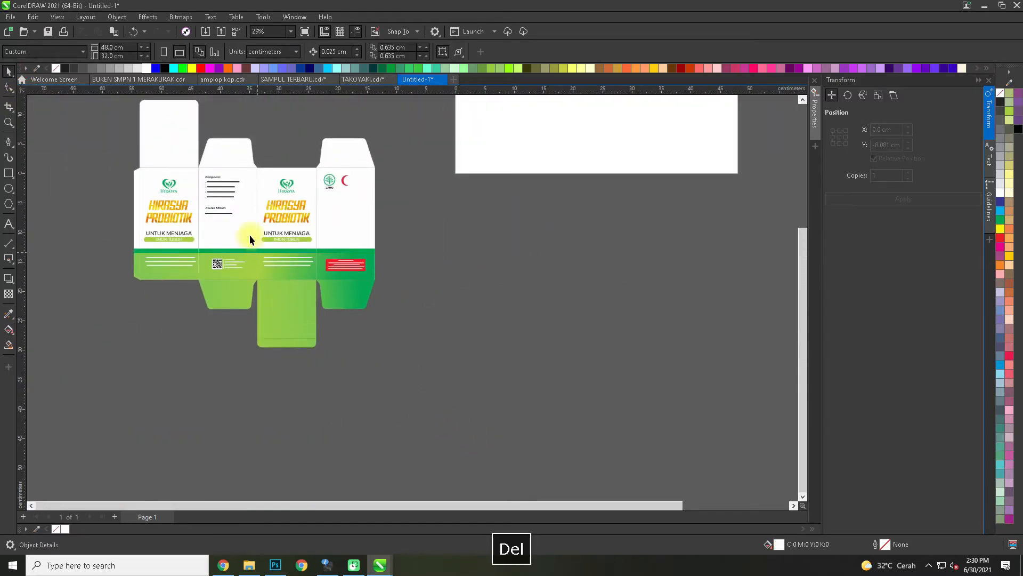
- Copy the HIRASYA PROBIOTIK title from the first panel onto its top flap, rotate the copy 180 degrees and scale it down
{"action": "scroll", "coordinate": [249, 235], "scroll_direction": "up", "scroll_amount": 3}
{"action": "left_click", "coordinate": [174, 297]}
{"action": "left_click", "coordinate": [190, 339], "text": "ctrl"}
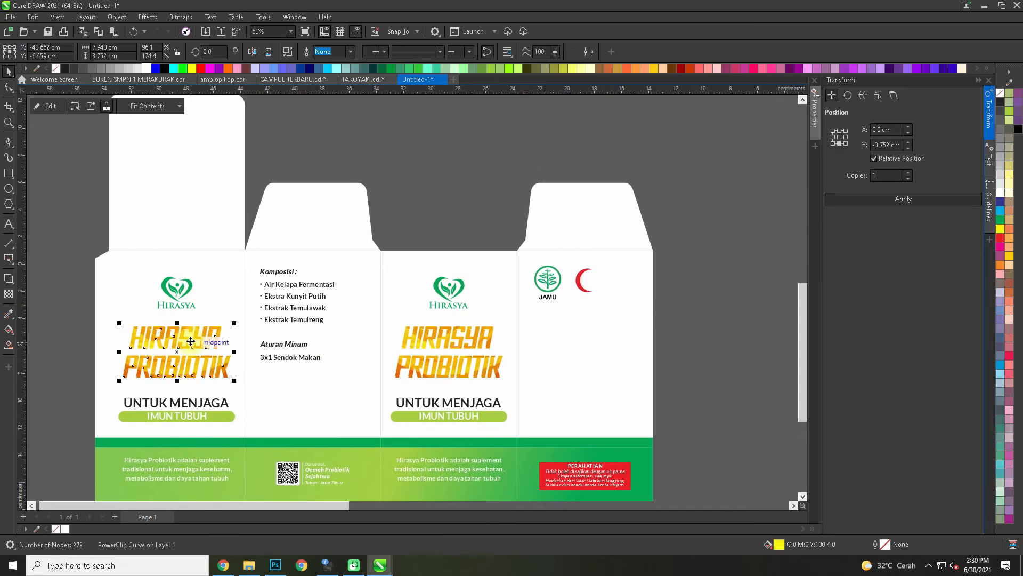
{"action": "left_click_drag", "start_coordinate": [189, 339], "coordinate": [127, 212]}
{"action": "left_click", "coordinate": [293, 162]}
{"action": "scroll", "coordinate": [299, 173], "scroll_direction": "down", "scroll_amount": 1}
{"action": "scroll", "coordinate": [308, 194], "scroll_direction": "up", "scroll_amount": 2}
{"action": "left_click", "coordinate": [308, 194]}
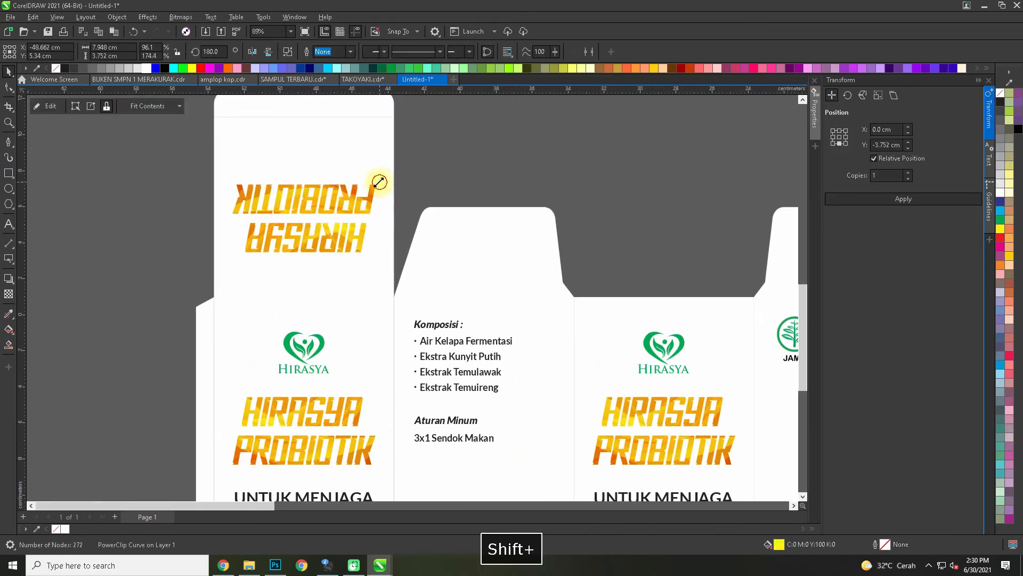
{"action": "left_click_drag", "start_coordinate": [379, 181], "coordinate": [360, 193]}
- Copy the Hirasya logo onto the top flap, rotate it 180 degrees, shrink it to about 2.2 cm wide and centre it horizontally
{"action": "left_click", "coordinate": [322, 348]}
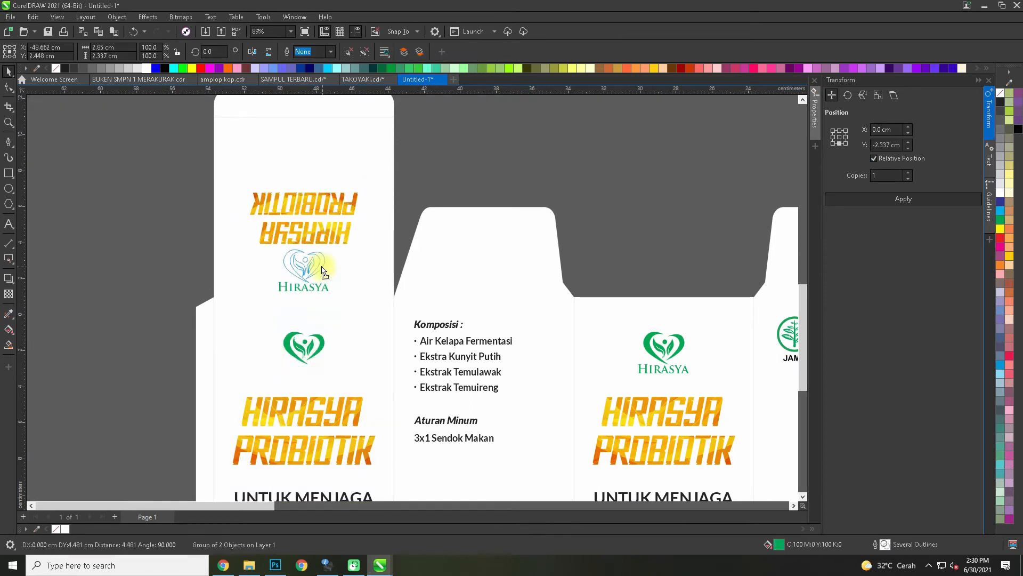
{"action": "left_click_drag", "start_coordinate": [323, 272], "coordinate": [253, 301]}
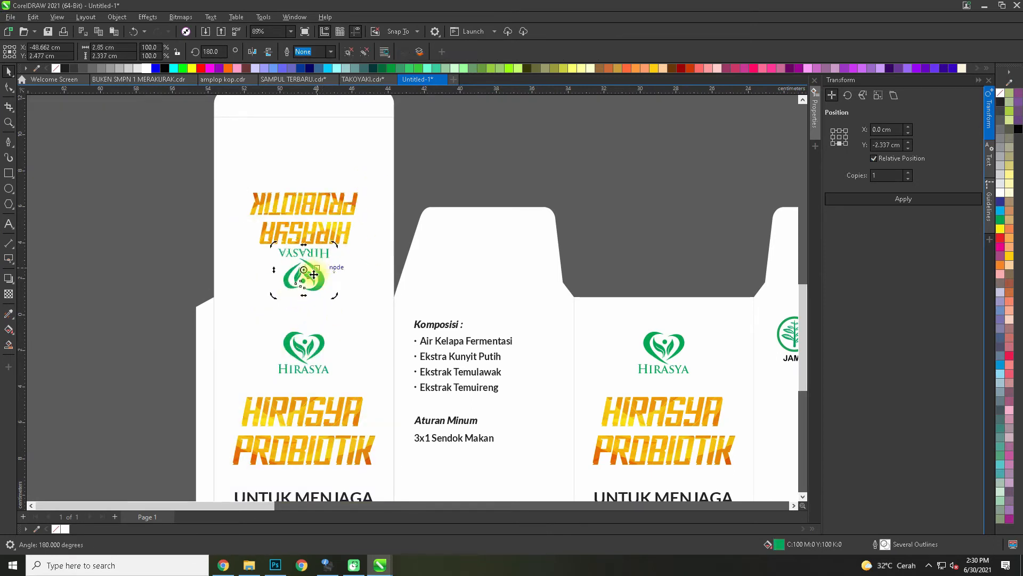
{"action": "left_click_drag", "start_coordinate": [330, 252], "coordinate": [323, 254]}
{"action": "left_click", "coordinate": [351, 271], "text": "shift"}
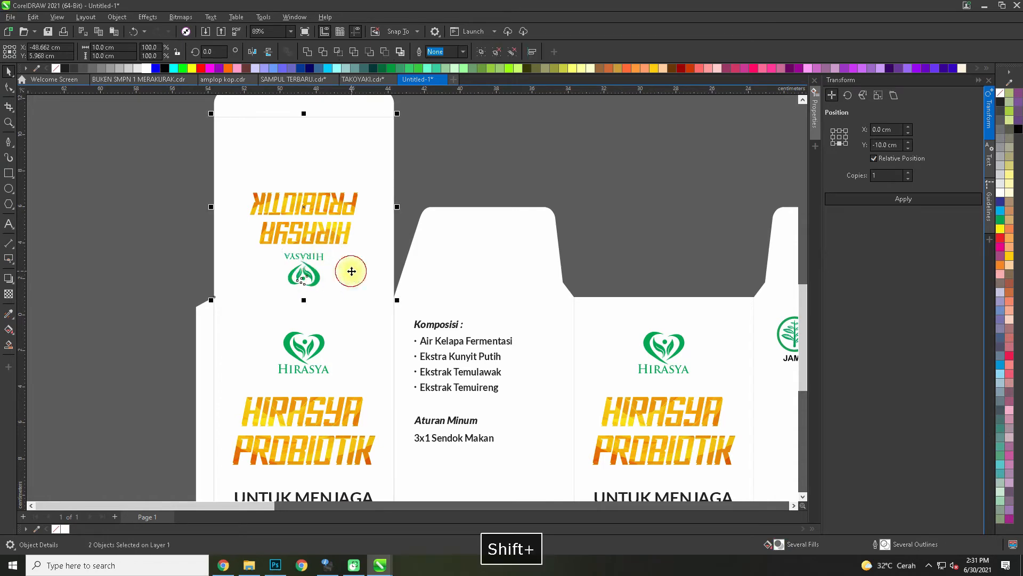
{"action": "left_click", "coordinate": [119, 255]}
- Adjust the vertical spacing between the upside-down title and logo on the top flap
{"action": "scroll", "coordinate": [293, 239], "scroll_direction": "up", "scroll_amount": 2}
{"action": "left_click", "coordinate": [305, 229]}
{"action": "scroll", "coordinate": [305, 229], "scroll_direction": "up", "scroll_amount": 1}
{"action": "left_click_drag", "start_coordinate": [305, 290], "coordinate": [304, 249]}
{"action": "left_click_drag", "start_coordinate": [318, 323], "coordinate": [319, 300]}
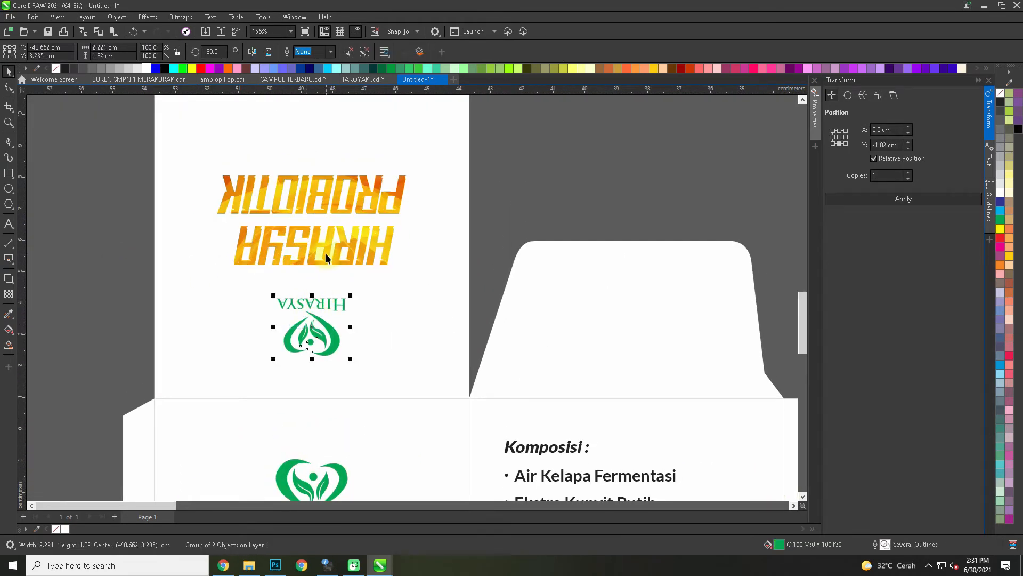
{"action": "left_click_drag", "start_coordinate": [326, 254], "coordinate": [326, 263]}
- Copy the UNTUK MENJAGA IMUN TUBUH slogan group onto the top flap, rotated 180 degrees, scaled down and centred horizontally
{"action": "scroll", "coordinate": [318, 254], "scroll_direction": "down", "scroll_amount": 4}
{"action": "left_click_drag", "start_coordinate": [444, 323], "coordinate": [300, 198]}
{"action": "left_click_drag", "start_coordinate": [214, 146], "coordinate": [214, 146]}
{"action": "scroll", "coordinate": [214, 146], "scroll_direction": "up", "scroll_amount": 2}
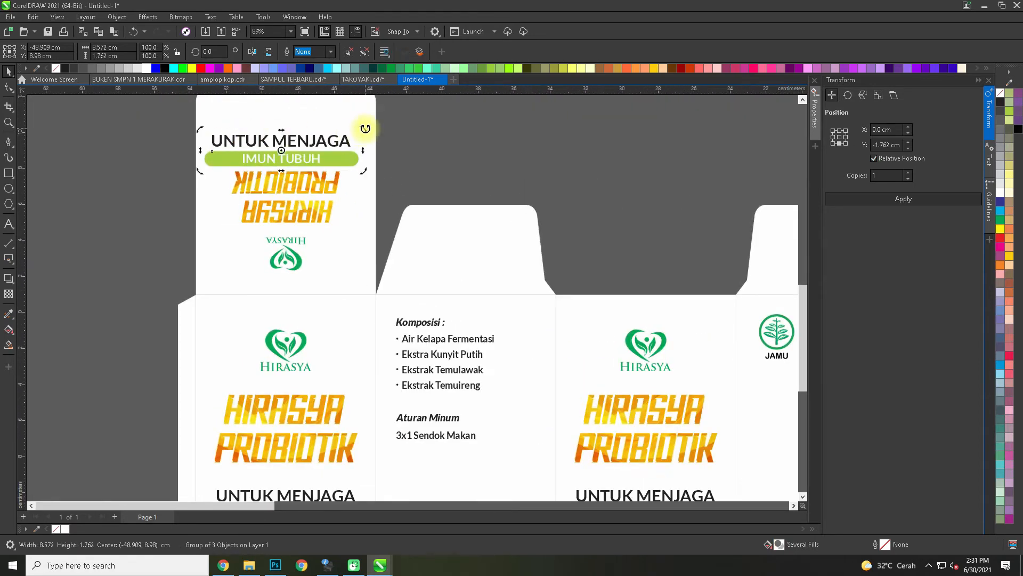
{"action": "left_click_drag", "start_coordinate": [365, 128], "coordinate": [257, 145]}
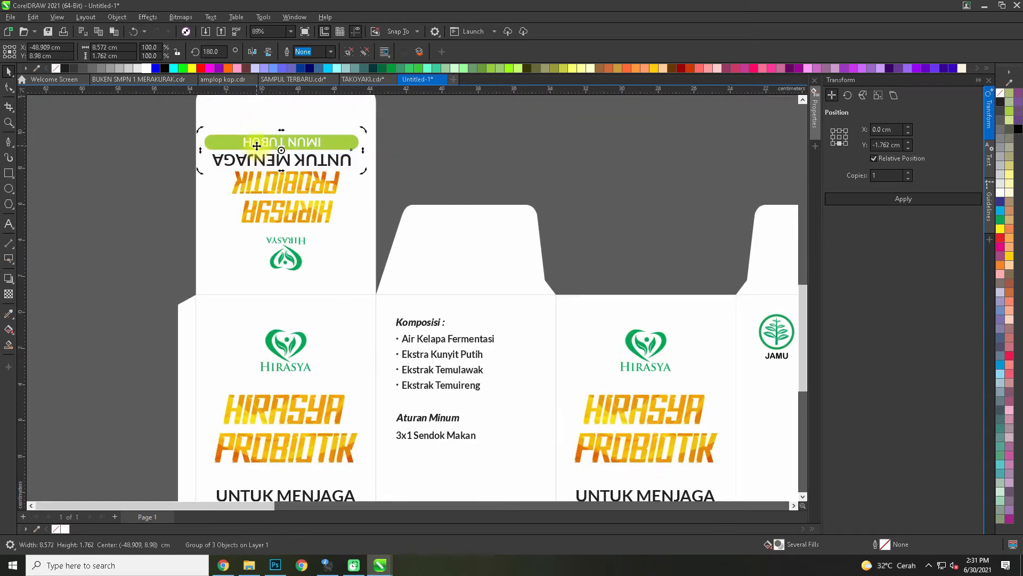
{"action": "left_click_drag", "start_coordinate": [361, 132], "coordinate": [373, 300]}
{"action": "left_click", "coordinate": [349, 126], "text": "shift"}
{"action": "key", "text": "c"}
{"action": "left_click", "coordinate": [401, 141]}
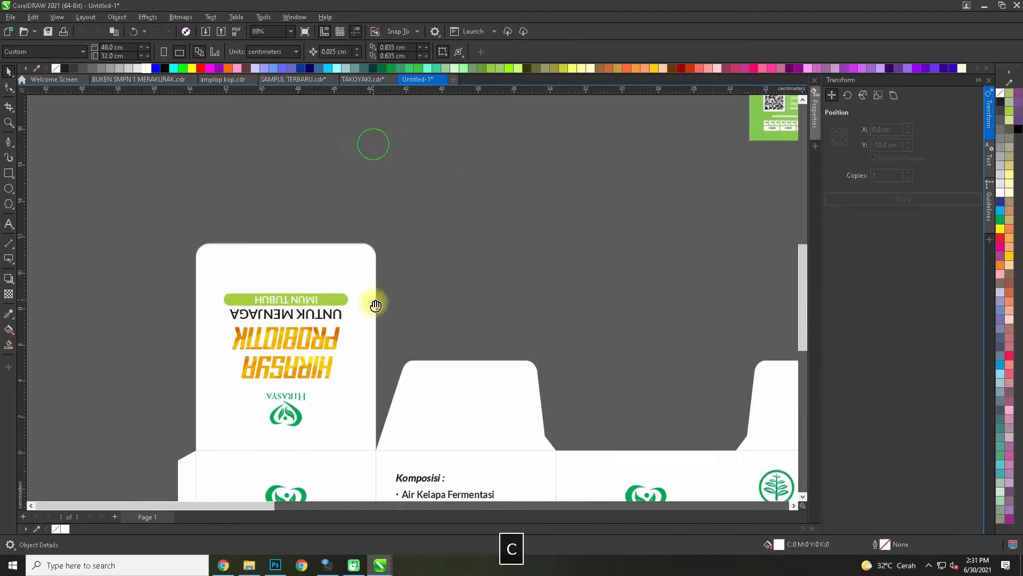
- Fine-tune the slogan's spacing above the title and align the artwork vertically on the top flap
{"action": "scroll", "coordinate": [306, 297], "scroll_direction": "up", "scroll_amount": 2}
{"action": "left_click_drag", "start_coordinate": [306, 298], "coordinate": [307, 288]}
{"action": "left_click", "coordinate": [503, 299]}
{"action": "left_click_drag", "start_coordinate": [383, 309], "coordinate": [511, 241]}
{"action": "scroll", "coordinate": [502, 245], "scroll_direction": "down", "scroll_amount": 1}
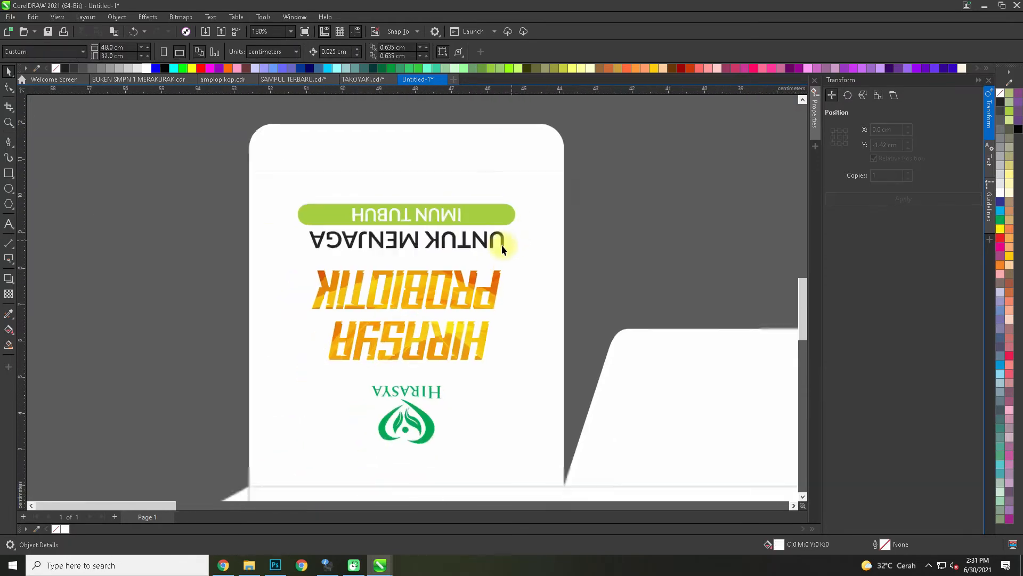
{"action": "scroll", "coordinate": [501, 245], "scroll_direction": "down", "scroll_amount": 1}
{"action": "left_click_drag", "start_coordinate": [520, 207], "coordinate": [516, 212]}
{"action": "key", "text": "Escape"}
{"action": "scroll", "coordinate": [245, 235], "scroll_direction": "down", "scroll_amount": 4}
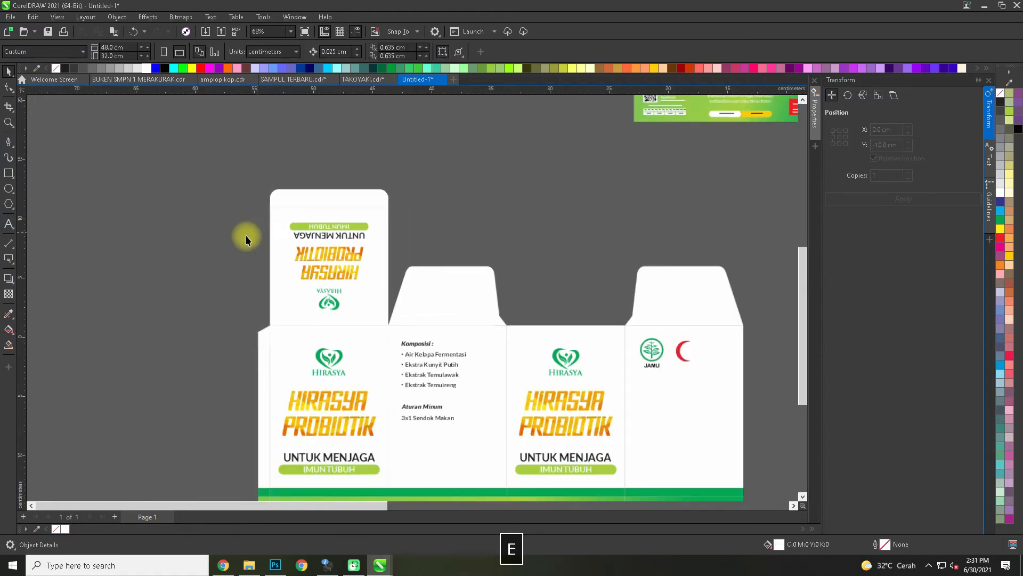
- Draw a closed curved shape about 52 × 26.5 cm over the upper part of the box with the Pen tool
{"action": "left_click", "coordinate": [8, 141]}
{"action": "left_click_drag", "start_coordinate": [422, 244], "coordinate": [724, 290]}
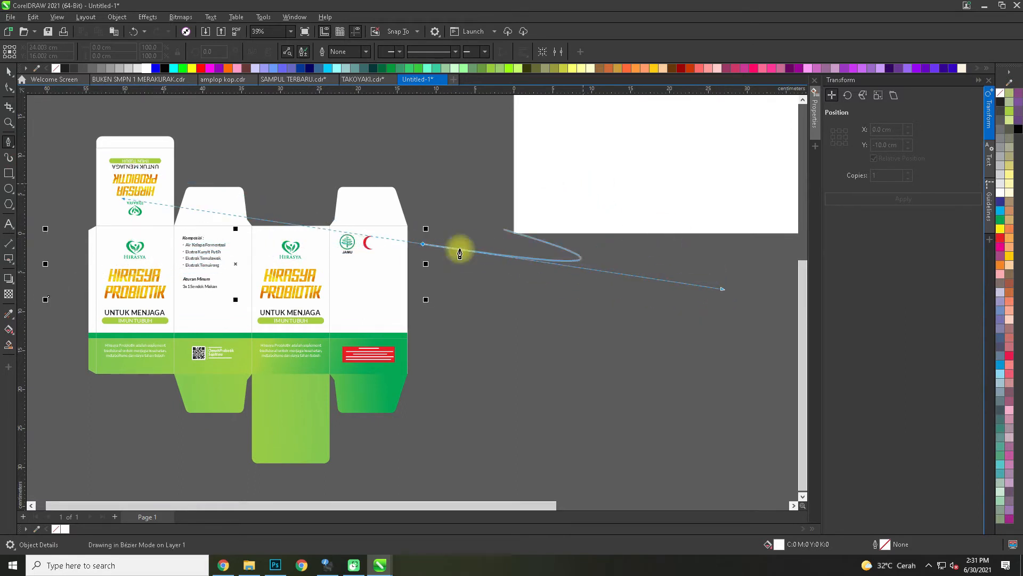
{"action": "left_click", "coordinate": [424, 243], "text": "alt"}
{"action": "left_click_drag", "start_coordinate": [439, 142], "coordinate": [504, 213]}
{"action": "left_click", "coordinate": [492, 222], "text": "shift"}
{"action": "left_click_drag", "start_coordinate": [263, 173], "coordinate": [125, 176]}
{"action": "left_click_drag", "start_coordinate": [102, 199], "coordinate": [92, 220]}
{"action": "left_click_drag", "start_coordinate": [85, 259], "coordinate": [86, 274]}
{"action": "left_click", "coordinate": [114, 368]}
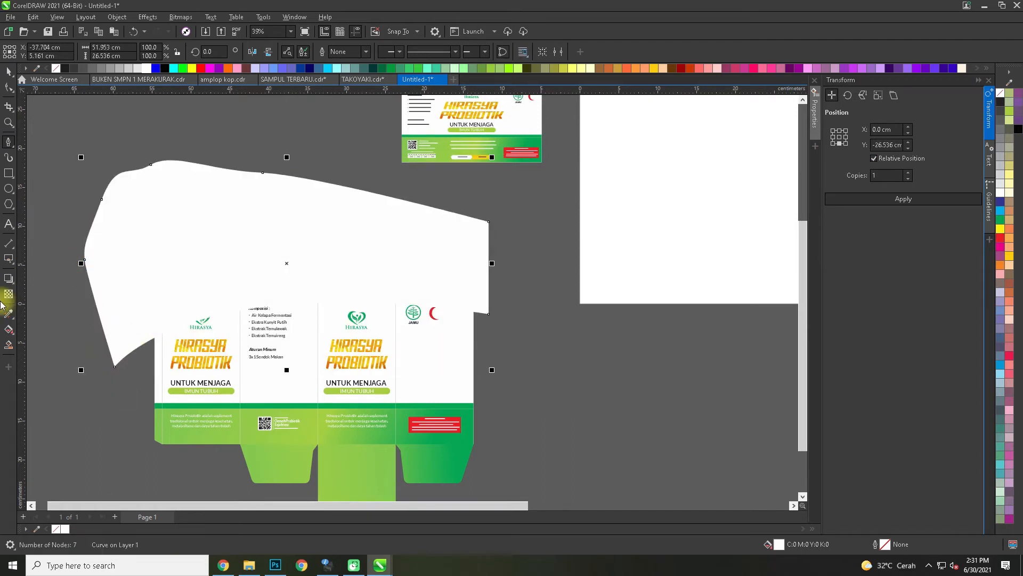
- Fill the curved shape with the green gradient sampled from the second panel's bottom flap
{"action": "left_click", "coordinate": [8, 313]}
{"action": "left_click", "coordinate": [296, 463]}
{"action": "left_click", "coordinate": [295, 270]}
- Place the green curved shape inside the fourth panel as a PowerClip
{"action": "key", "text": "q"}
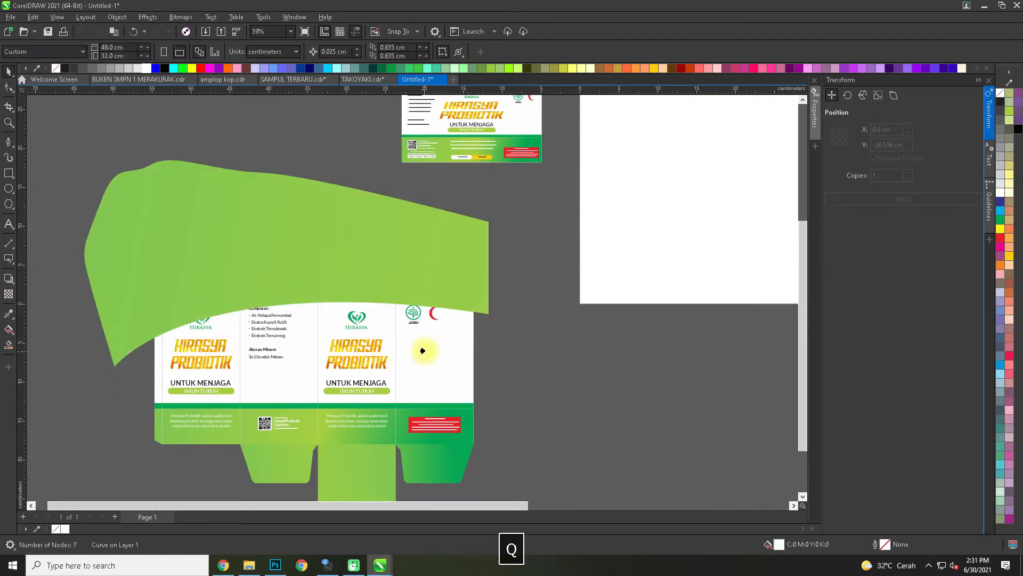
{"action": "left_click", "coordinate": [426, 350]}
{"action": "key", "text": "ctrl+z"}
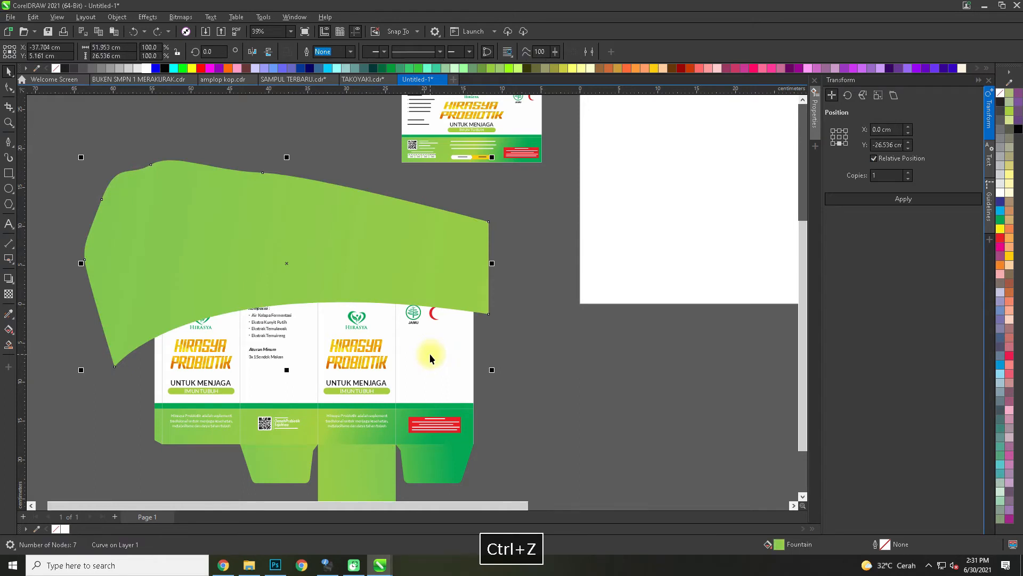
{"action": "key", "text": "q"}
{"action": "left_click", "coordinate": [438, 354]}
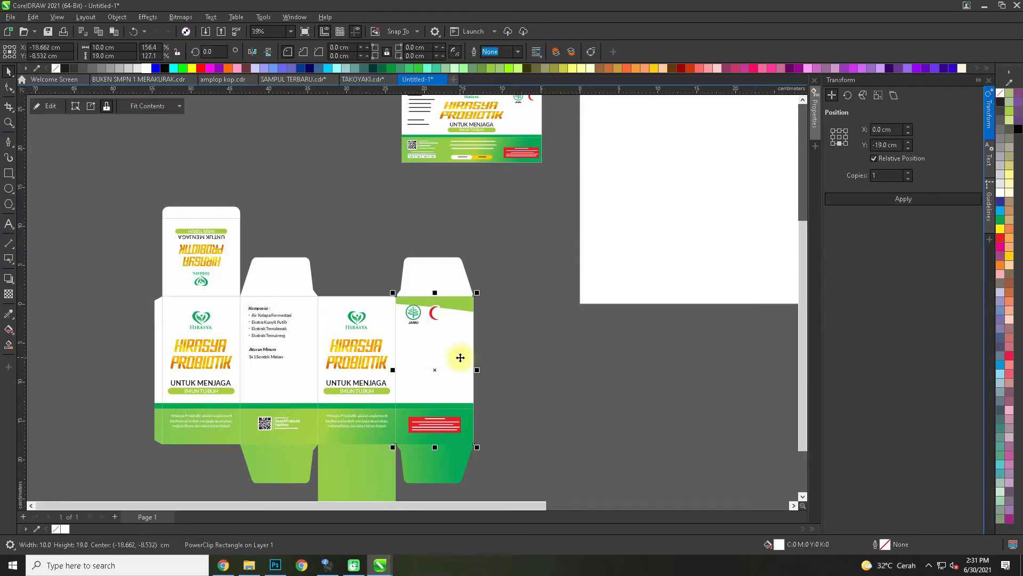
- Paste copies of the green curved shape and PowerClip them into the third, second and first panels
{"action": "key", "text": "ctrl+v"}
{"action": "key", "text": "q"}
{"action": "left_click", "coordinate": [414, 349]}
{"action": "key", "text": "ctrl+v"}
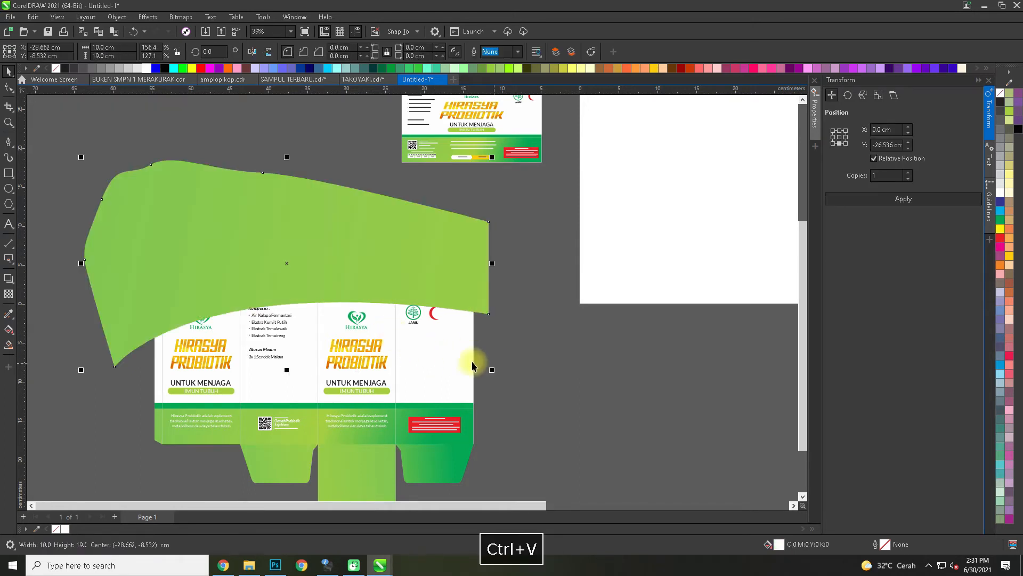
{"action": "key", "text": "q"}
{"action": "left_click", "coordinate": [302, 378]}
{"action": "key", "text": "ctrl+v"}
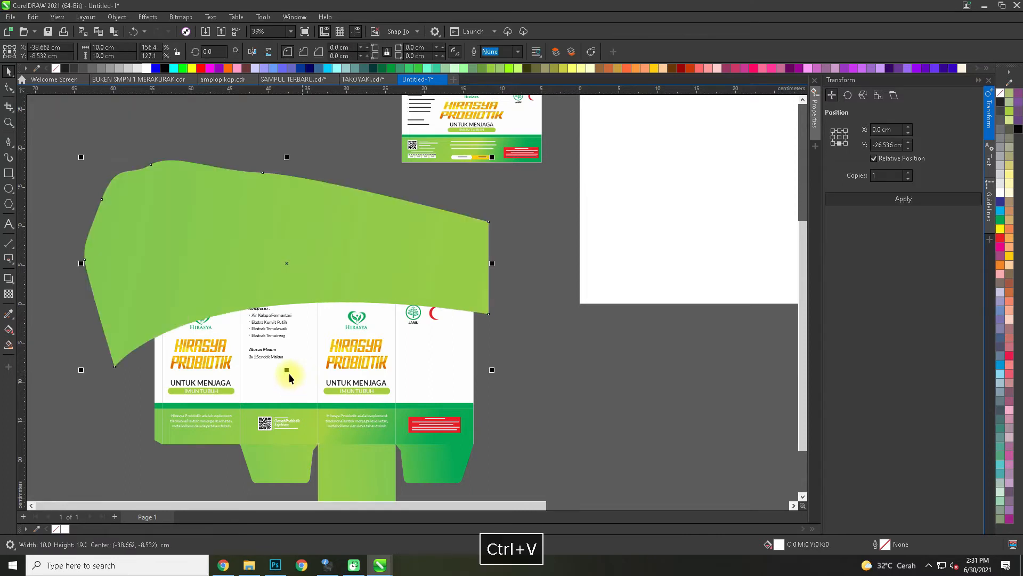
{"action": "key", "text": "q"}
{"action": "left_click", "coordinate": [237, 371]}
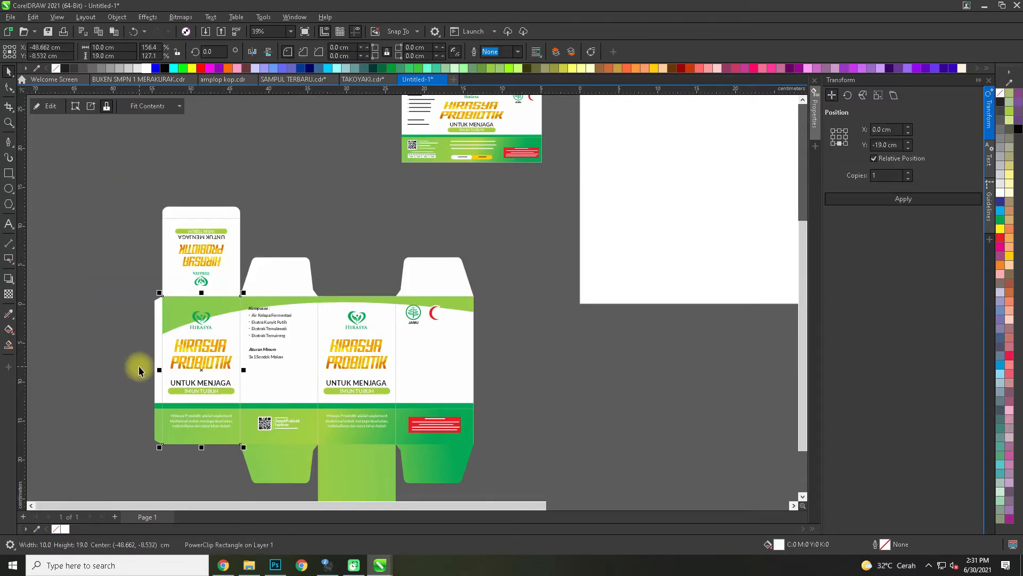
- Undo the curved-shape PowerClips and delete the green shape from the box template
{"action": "key", "text": "ctrl+z"}
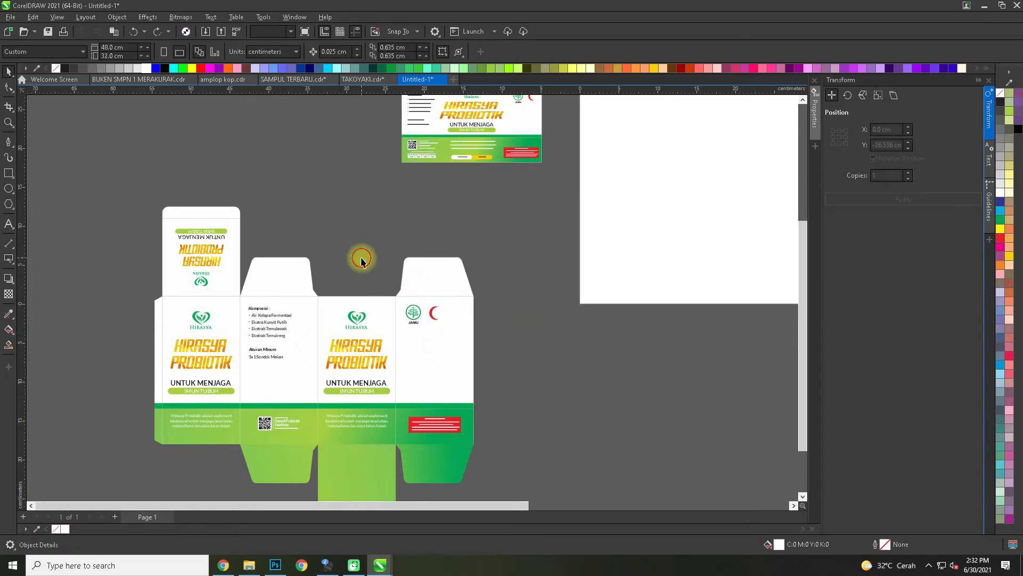
{"action": "key", "text": "Delete"}
{"action": "scroll", "coordinate": [366, 258], "scroll_direction": "down", "scroll_amount": 2}
{"action": "scroll", "coordinate": [380, 292], "scroll_direction": "up", "scroll_amount": 2}
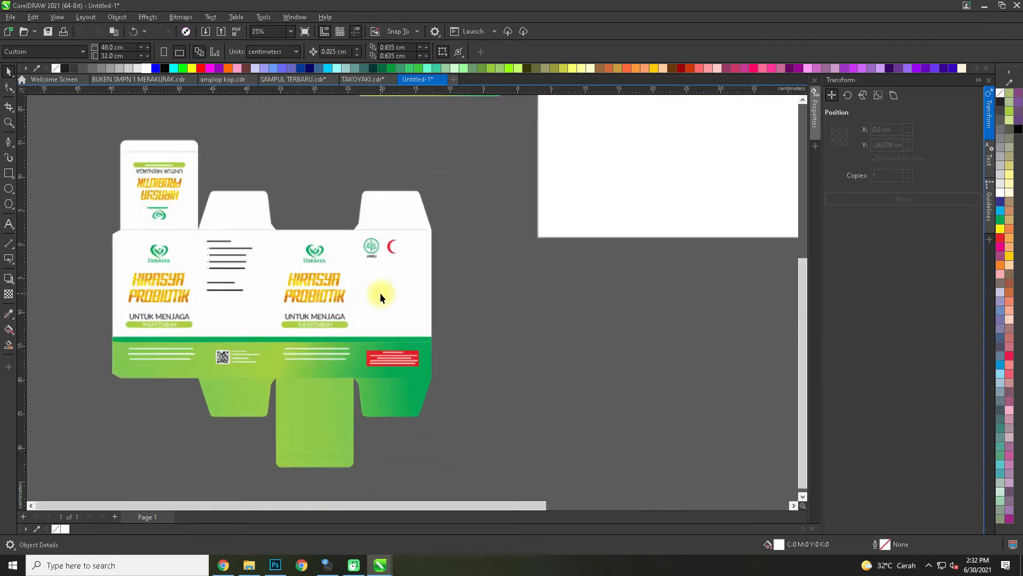
- Switch to the Chrome browser and search Google for "probiotik PNG"
{"action": "left_click", "coordinate": [223, 565]}
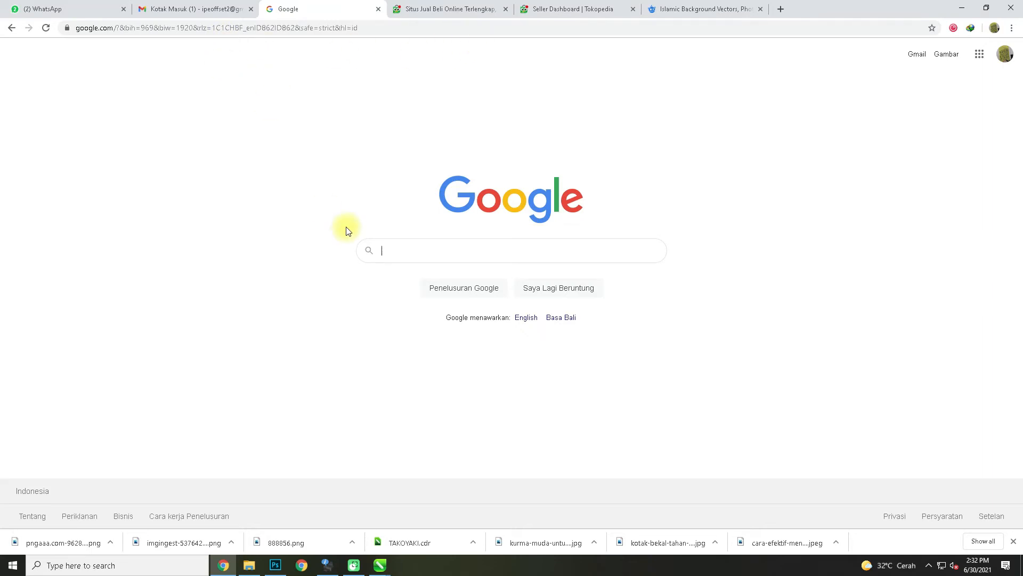
{"action": "type", "text": "PROBIO"}
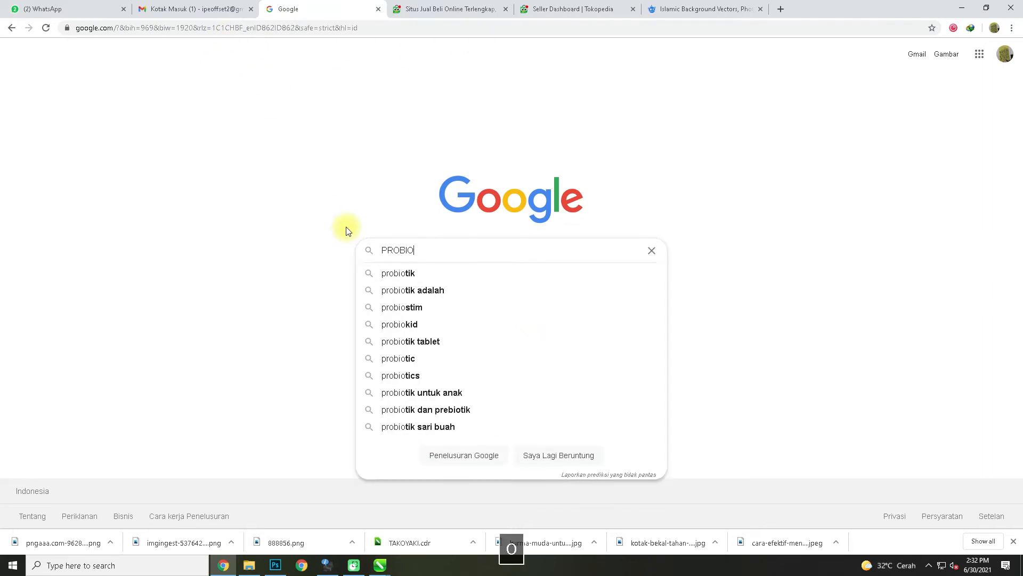
{"action": "left_click", "coordinate": [389, 273]}
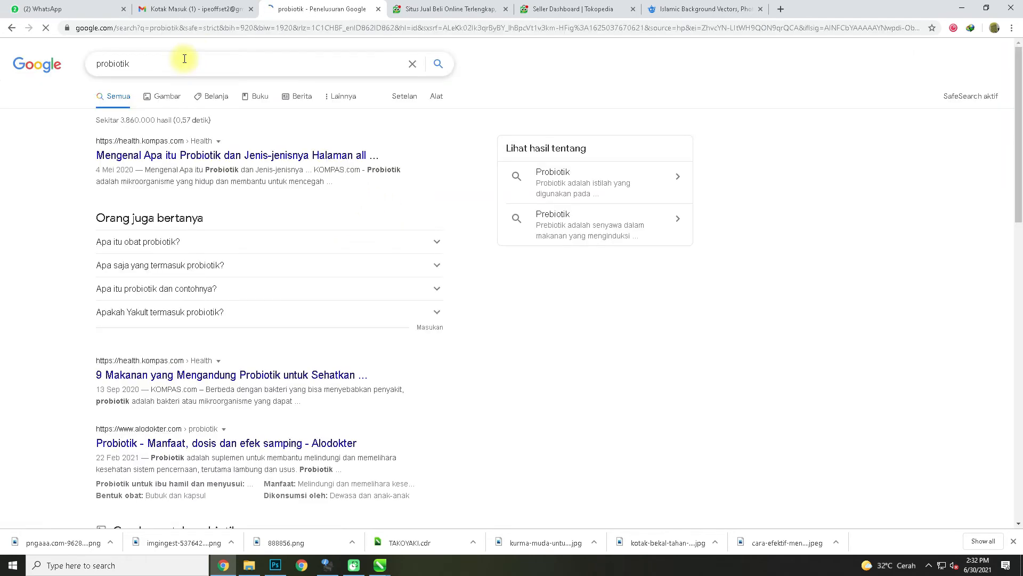
{"action": "type", "text": "PNG"}
{"action": "key", "text": "Return"}
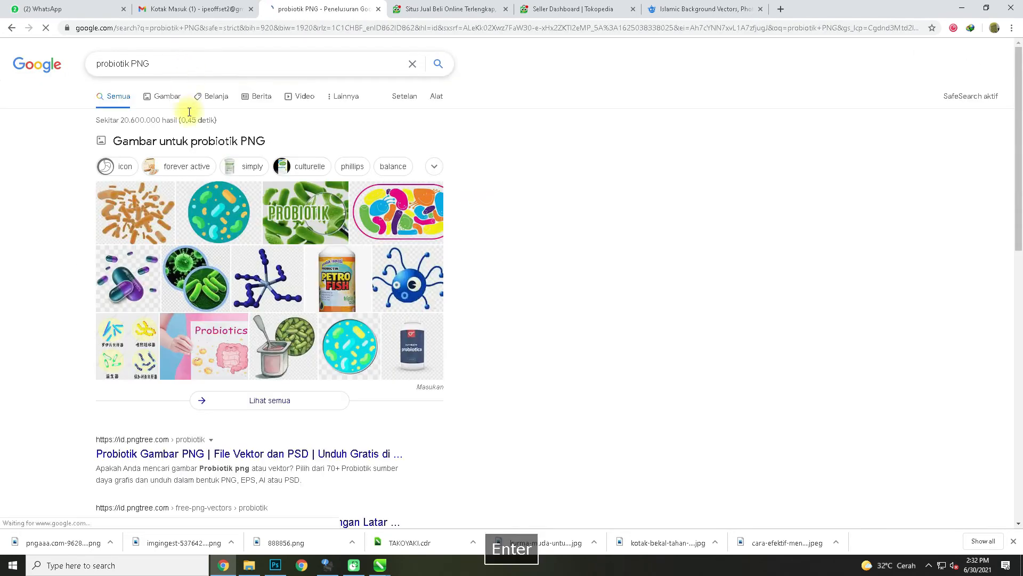
- Look through the Google image results for "probiotik PNG" for a suitable probiotic picture
{"action": "left_click", "coordinate": [159, 96]}
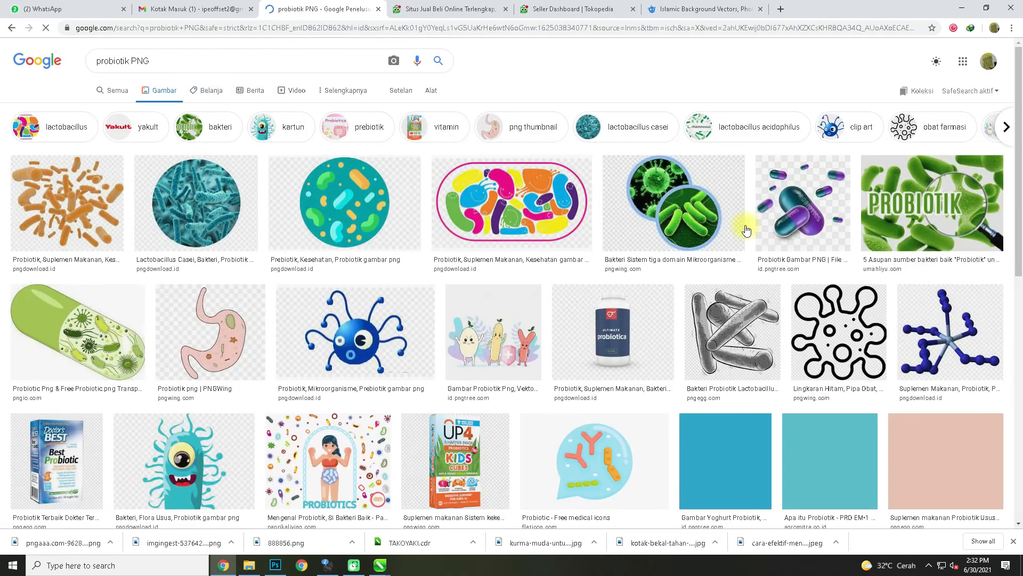
{"action": "scroll", "coordinate": [162, 221], "scroll_direction": "down", "scroll_amount": 20}
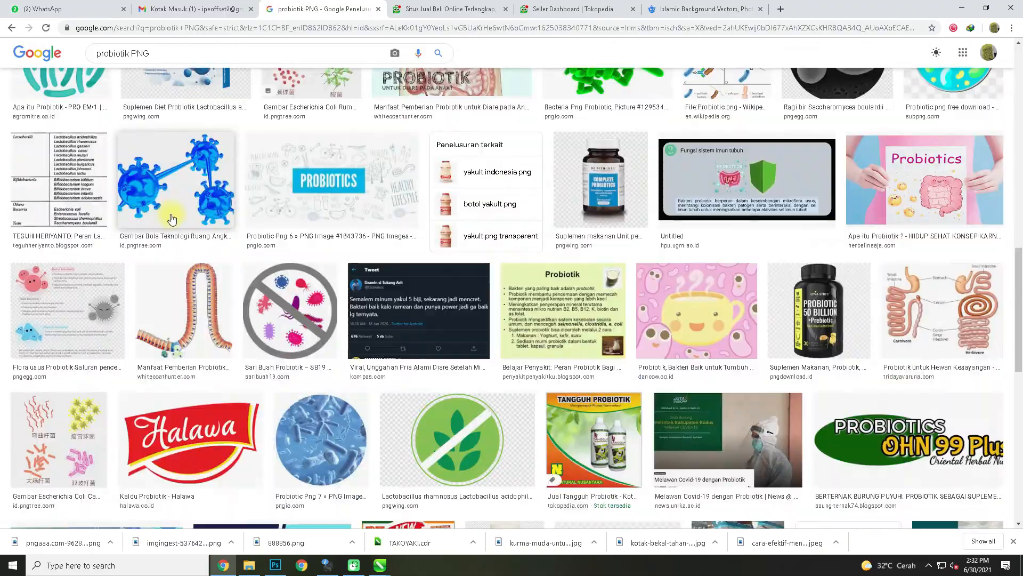
{"action": "scroll", "coordinate": [170, 215], "scroll_direction": "down", "scroll_amount": 10}
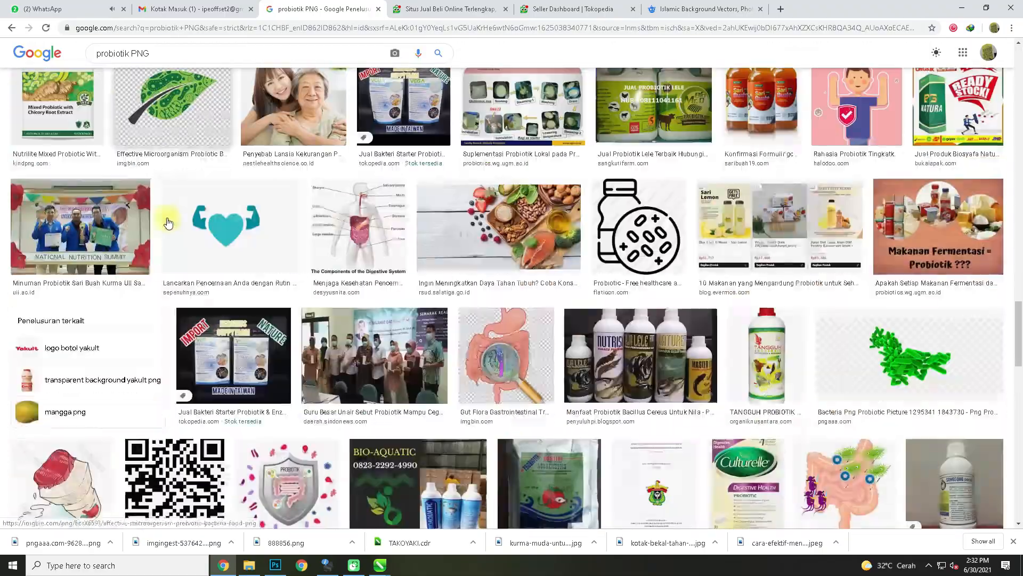
{"action": "scroll", "coordinate": [169, 220], "scroll_direction": "down", "scroll_amount": 15}
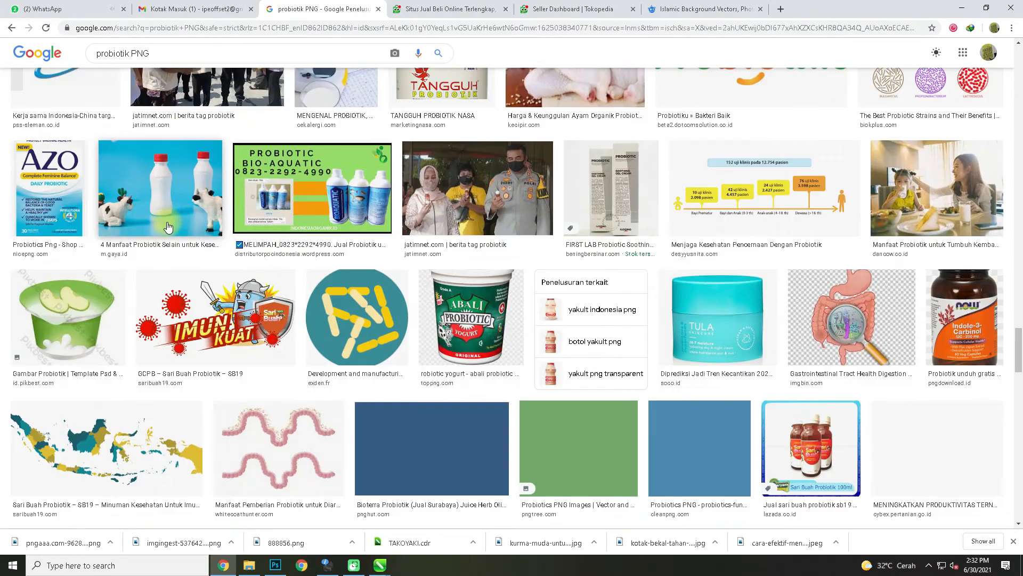
{"action": "scroll", "coordinate": [165, 229], "scroll_direction": "down", "scroll_amount": 10}
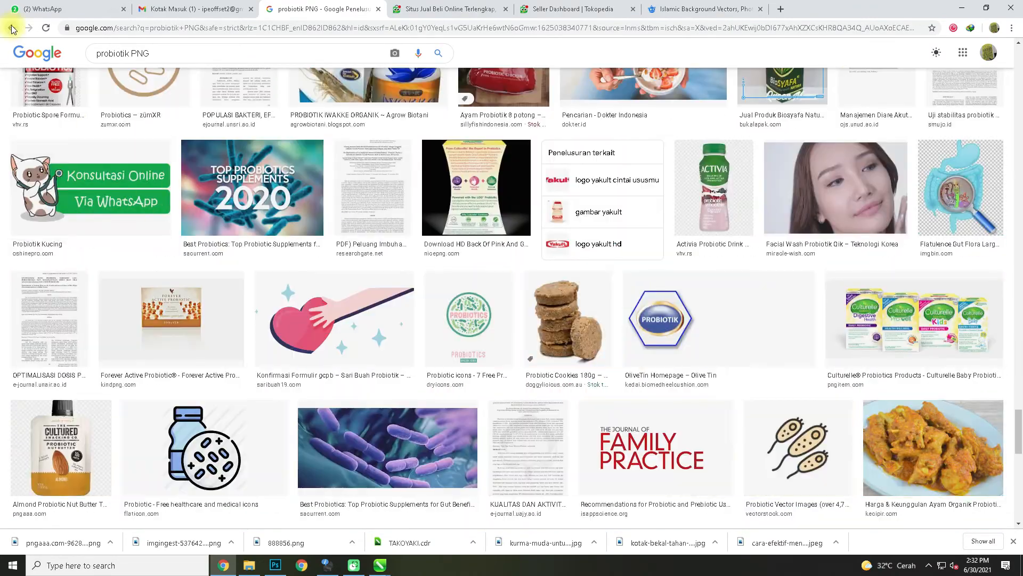
{"action": "left_click", "coordinate": [12, 27]}
{"action": "scroll", "coordinate": [228, 205], "scroll_direction": "down", "scroll_amount": 8}
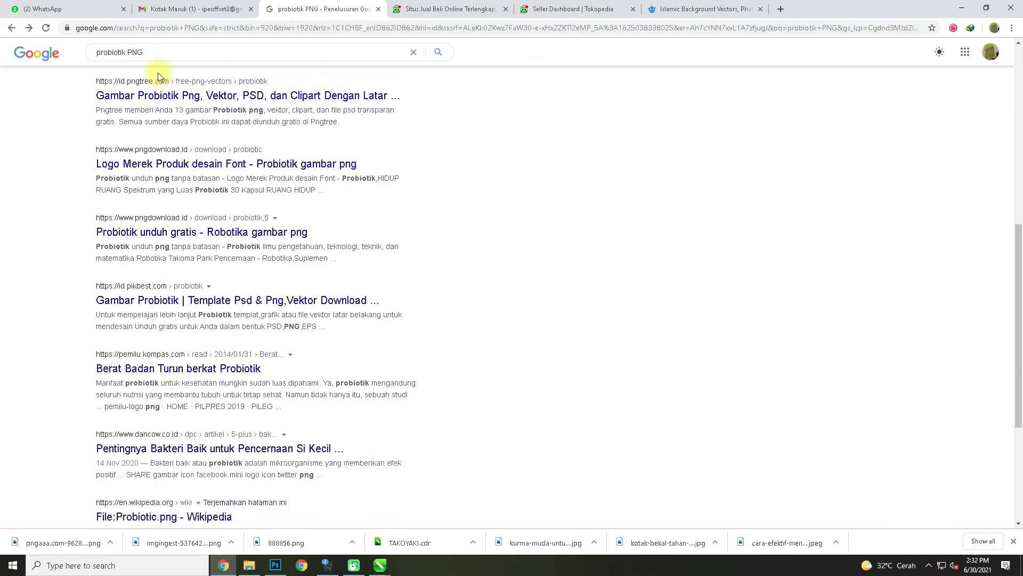
{"action": "scroll", "coordinate": [163, 70], "scroll_direction": "up", "scroll_amount": 8}
{"action": "scroll", "coordinate": [163, 70], "scroll_direction": "up", "scroll_amount": 1}
- Replace the Google query with "white background" and show its image results
{"action": "left_click_drag", "start_coordinate": [163, 68], "coordinate": [30, 56]}
{"action": "key", "text": "BackSpace"}
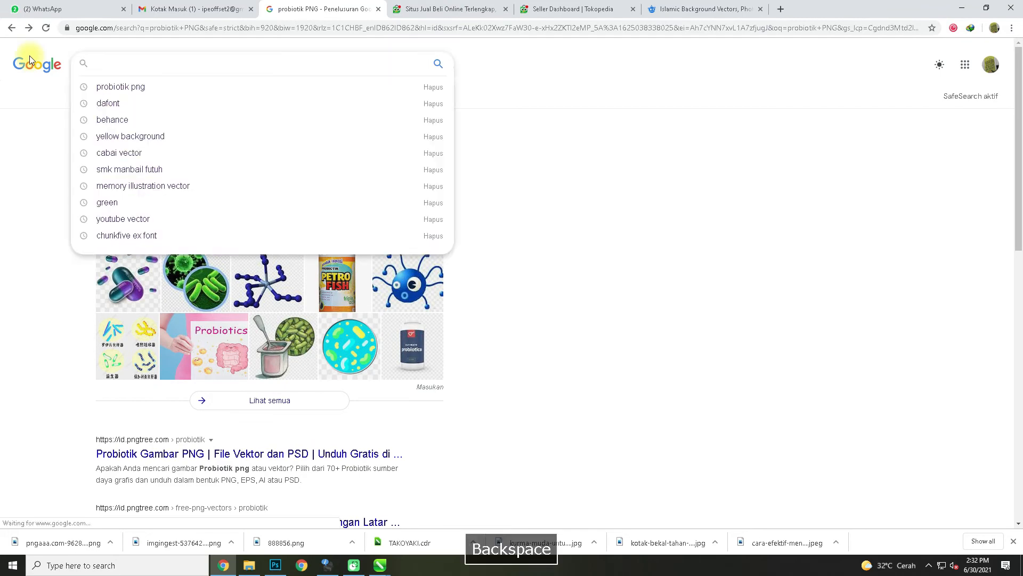
{"action": "left_click", "coordinate": [961, 8]}
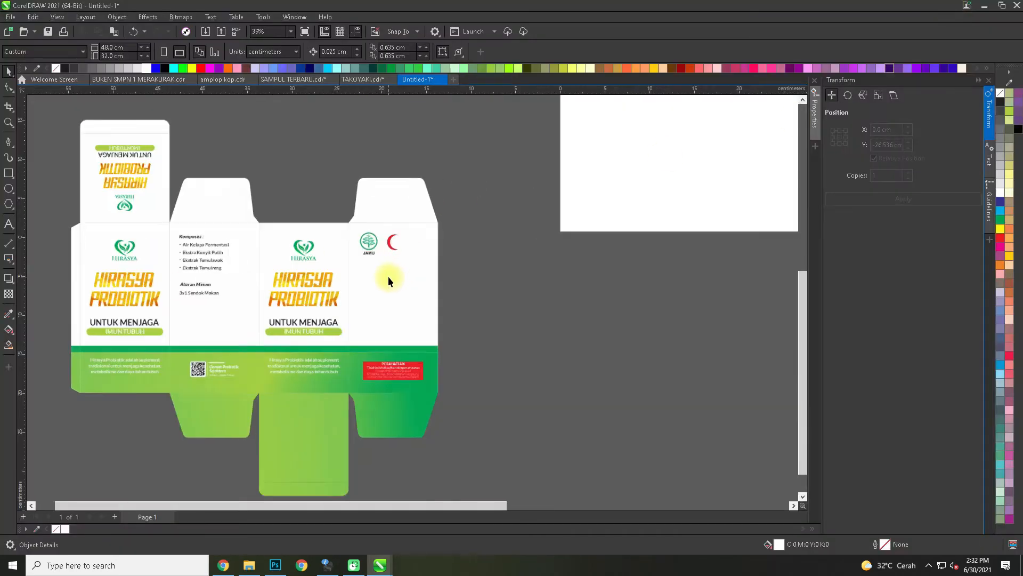
{"action": "left_click", "coordinate": [223, 565]}
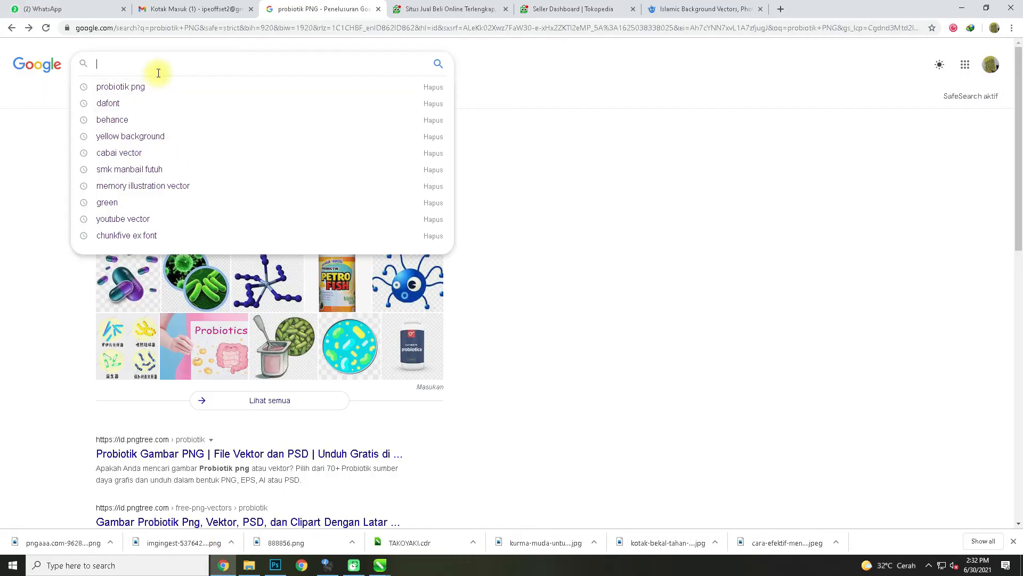
{"action": "type", "text": "Wi"}
{"action": "key", "text": "BackSpace"}
{"action": "type", "text": "HITE"}
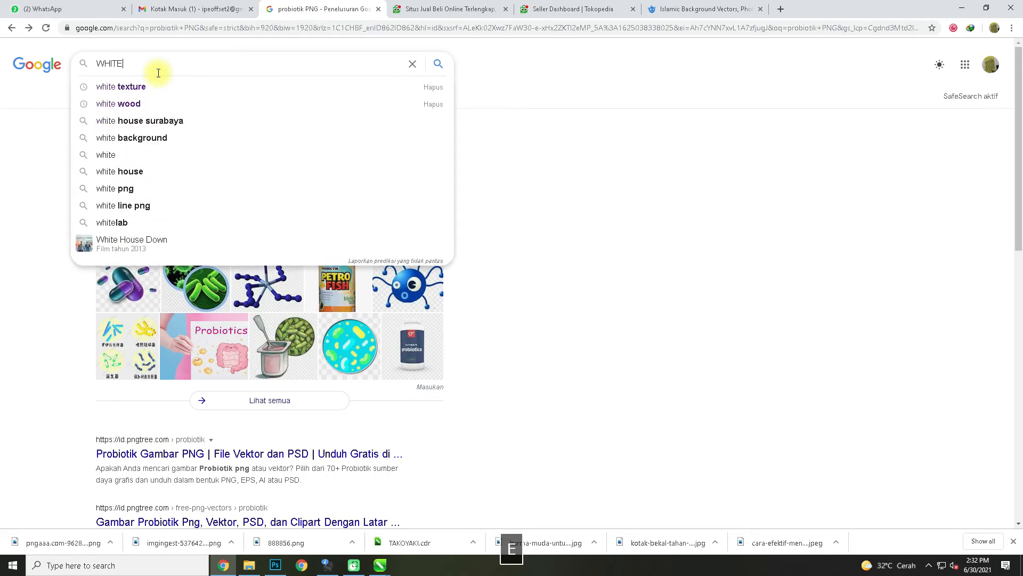
{"action": "type", "text": " BA"}
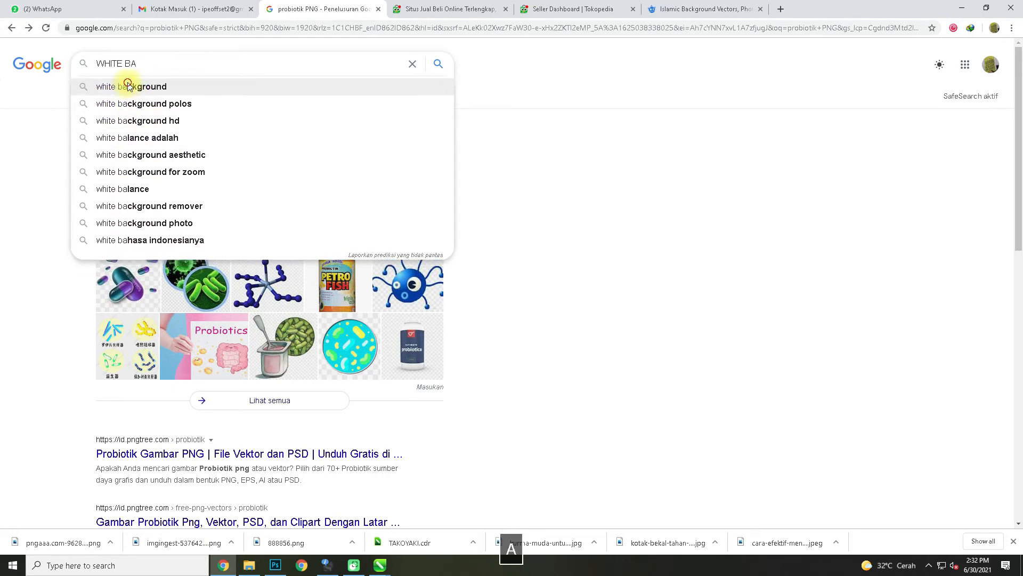
{"action": "left_click", "coordinate": [127, 86]}
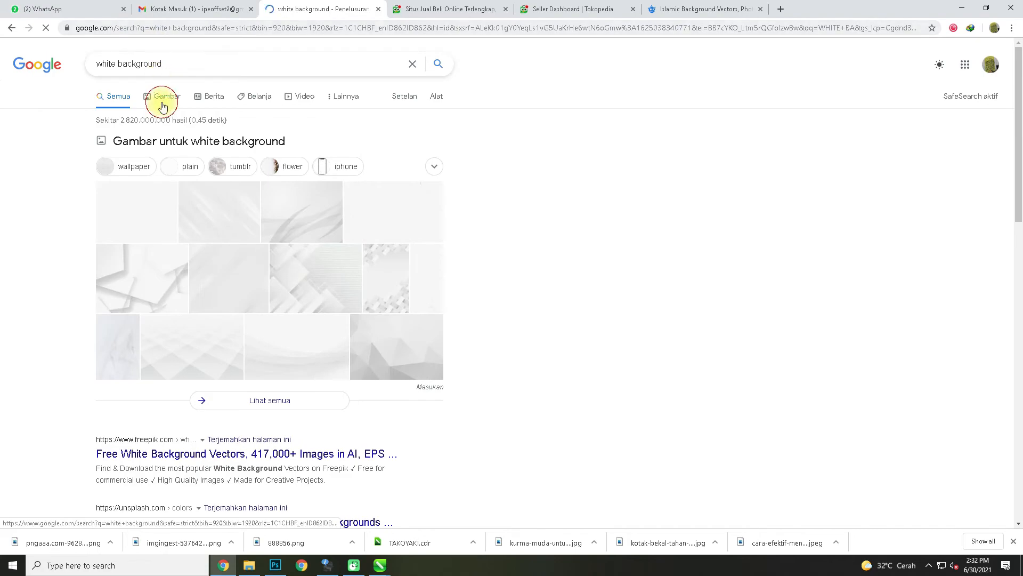
{"action": "left_click", "coordinate": [163, 106]}
- Find the white hexagonal golf ball texture from Freepik through the related images and copy the image
{"action": "scroll", "coordinate": [554, 155], "scroll_direction": "down", "scroll_amount": 3}
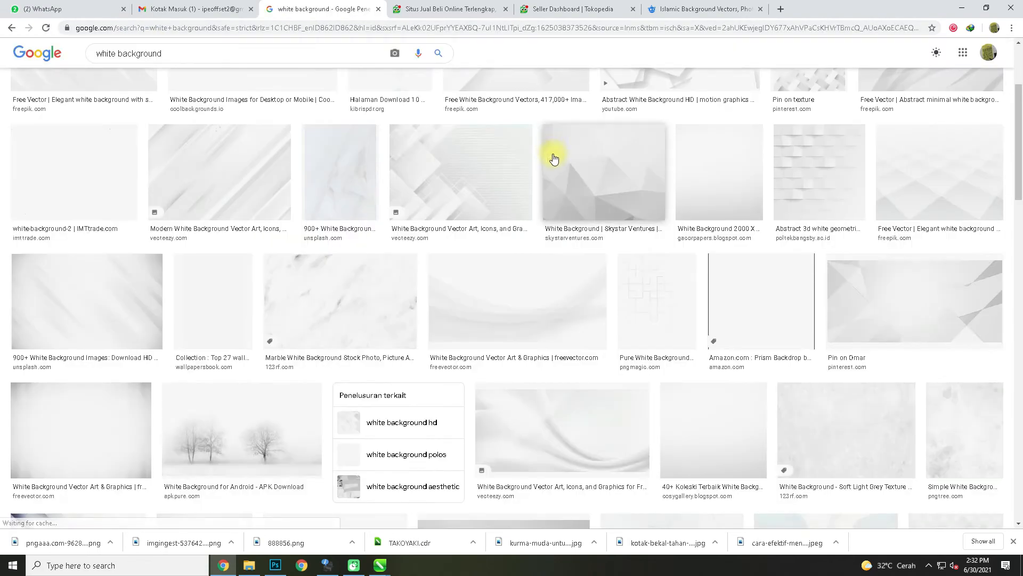
{"action": "scroll", "coordinate": [551, 170], "scroll_direction": "down", "scroll_amount": 12}
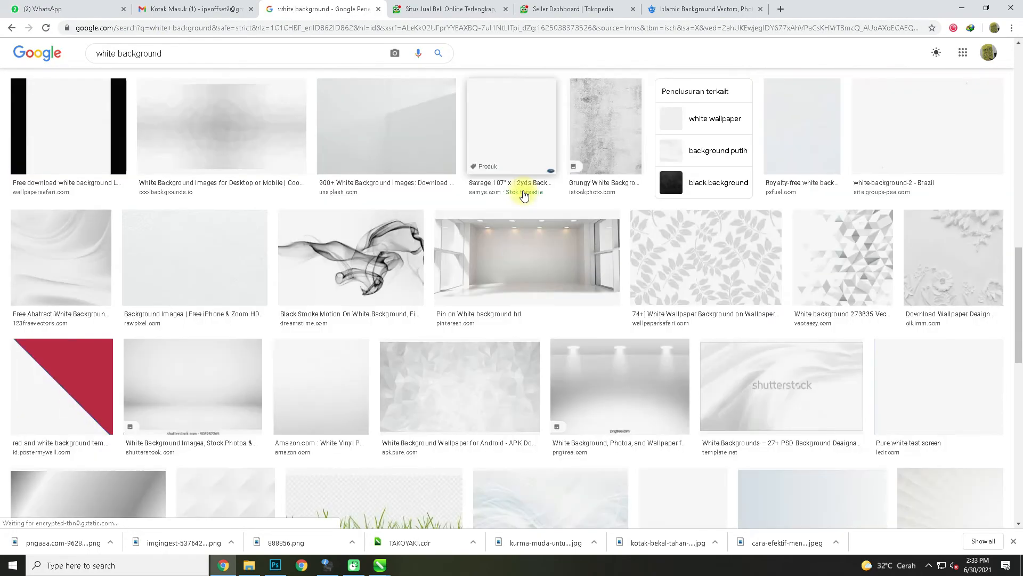
{"action": "scroll", "coordinate": [524, 195], "scroll_direction": "down", "scroll_amount": 18}
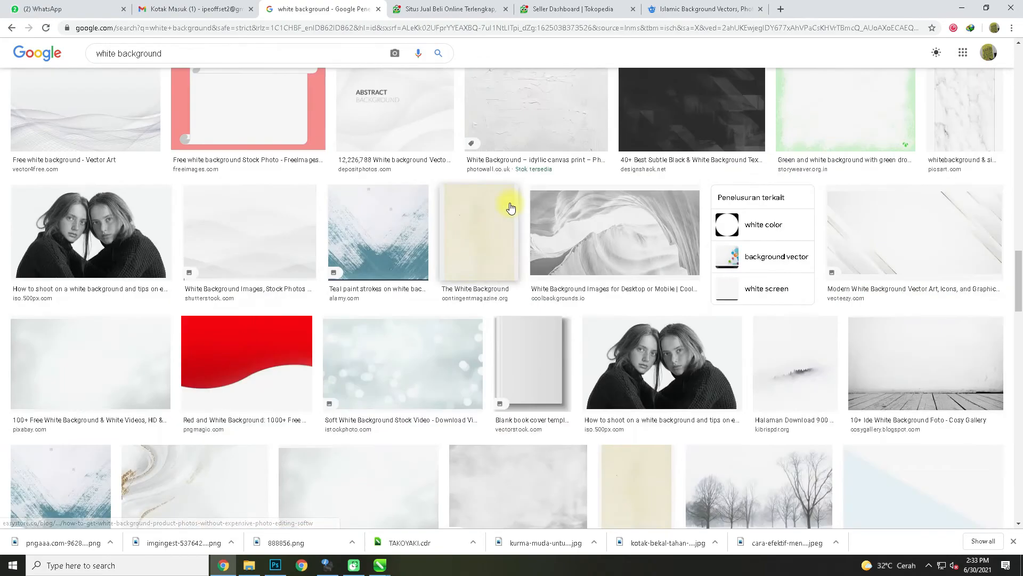
{"action": "scroll", "coordinate": [511, 208], "scroll_direction": "down", "scroll_amount": 20}
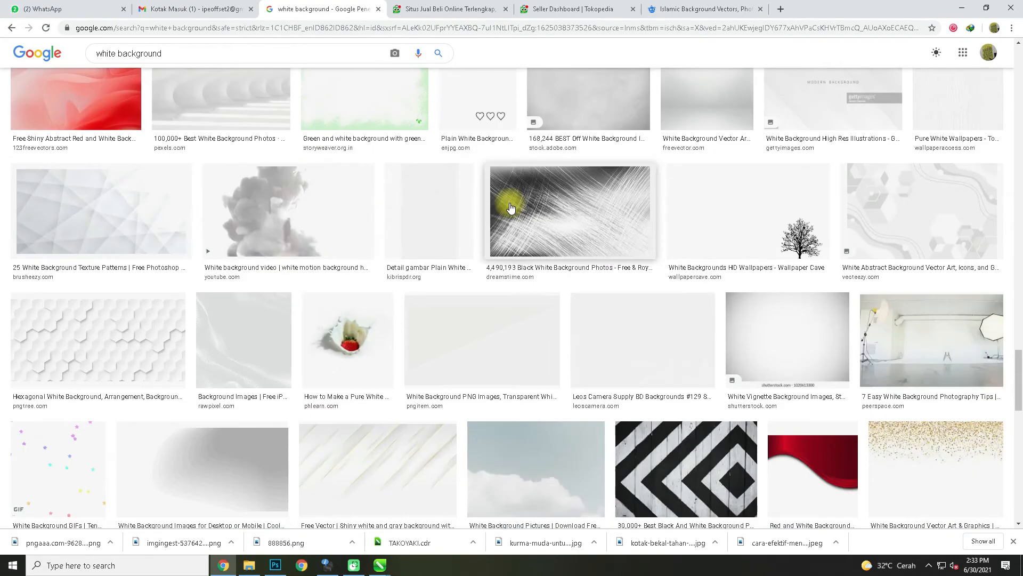
{"action": "left_click", "coordinate": [69, 339]}
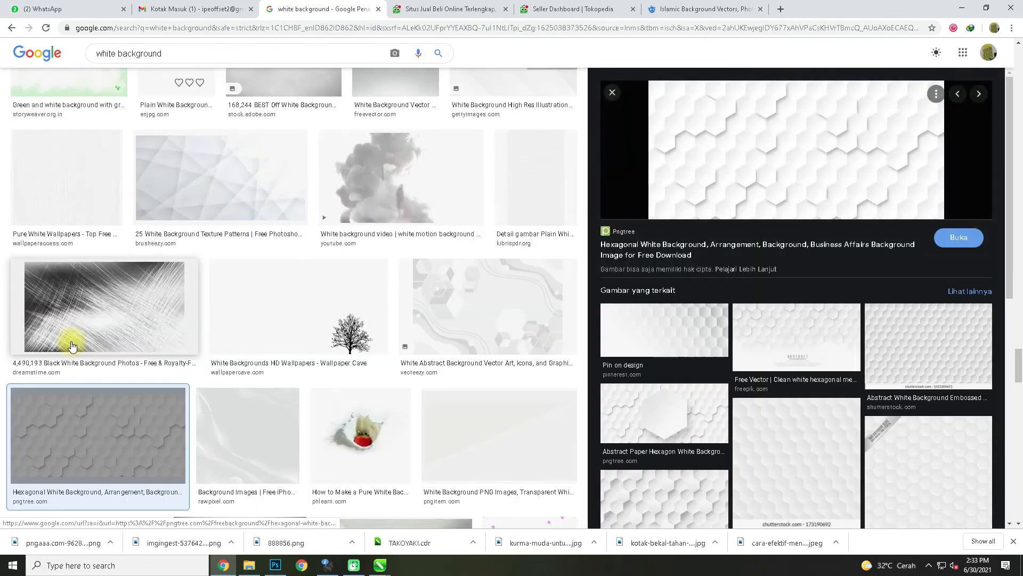
{"action": "left_click", "coordinate": [894, 351]}
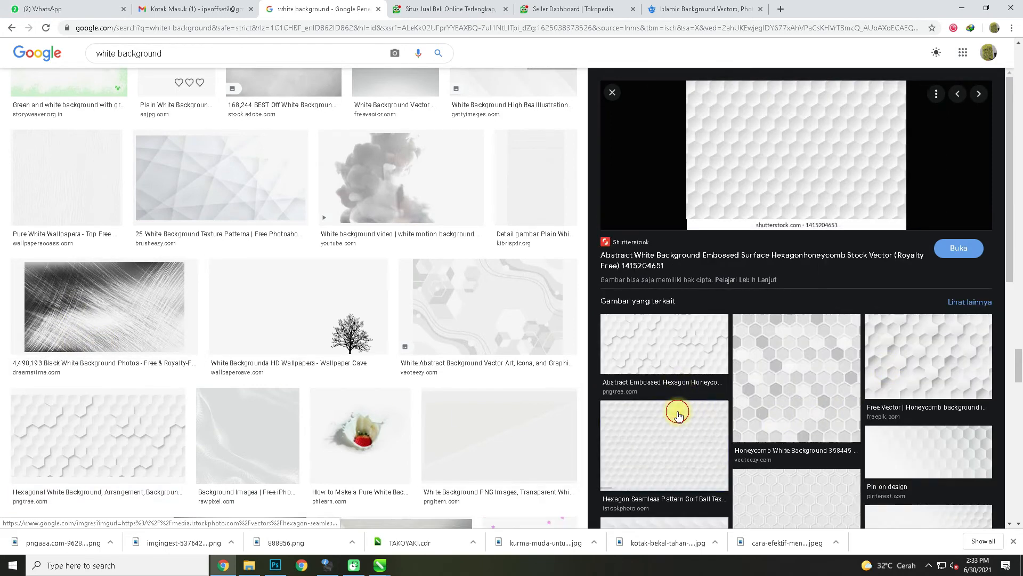
{"action": "left_click", "coordinate": [678, 416]}
{"action": "scroll", "coordinate": [688, 411], "scroll_direction": "down", "scroll_amount": 4}
{"action": "left_click", "coordinate": [777, 293]}
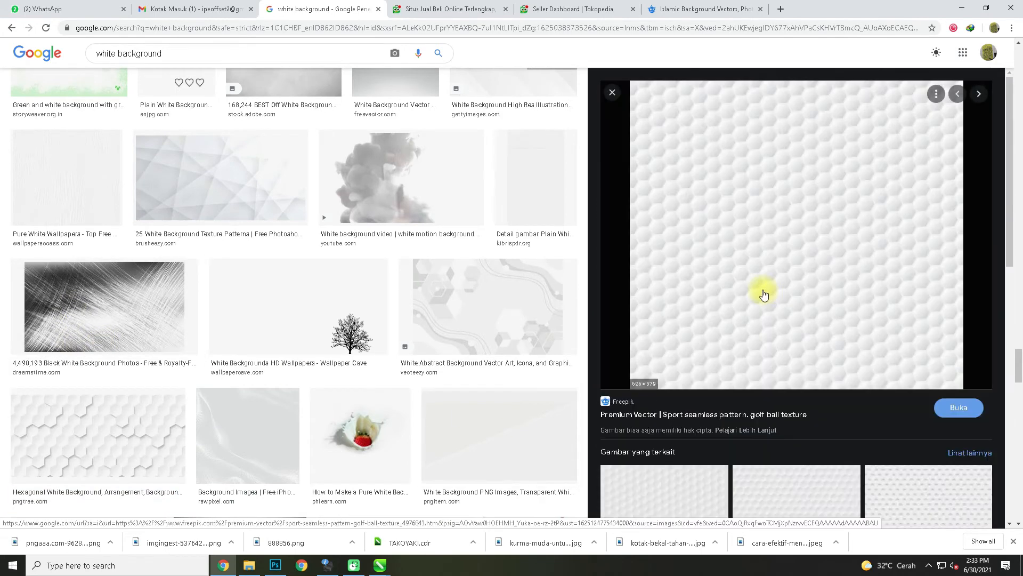
{"action": "right_click", "coordinate": [779, 270]}
{"action": "left_click", "coordinate": [833, 363]}
- Switch to CorelDRAW, paste the copied texture and PowerClip it into the fourth box panel
{"action": "key", "text": "alt+Tab"}
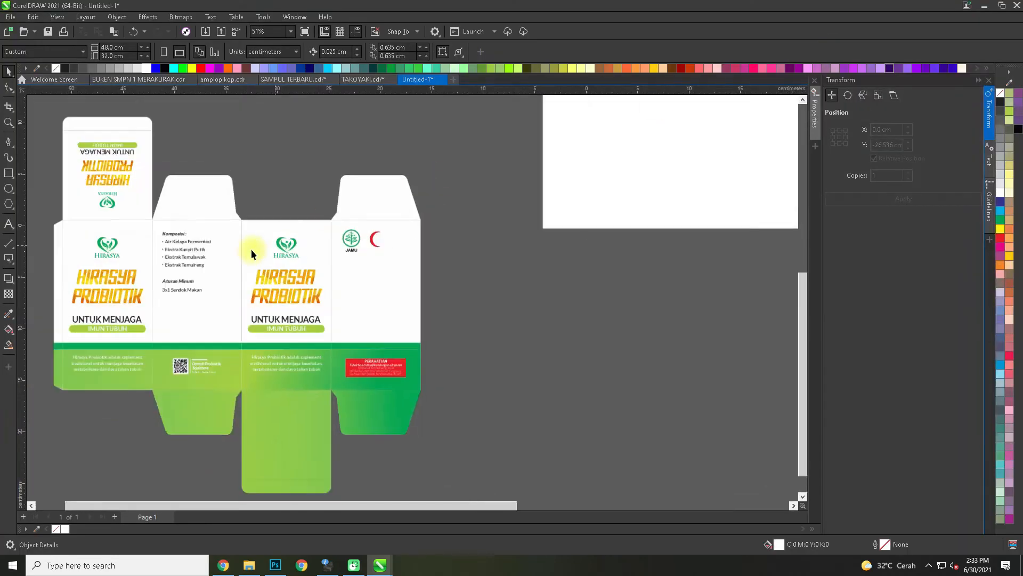
{"action": "key", "text": "ctrl+v"}
{"action": "left_click_drag", "start_coordinate": [486, 182], "coordinate": [441, 268]}
{"action": "scroll", "coordinate": [311, 283], "scroll_direction": "up", "scroll_amount": 3}
{"action": "key", "text": "q"}
{"action": "left_click", "coordinate": [310, 283]}
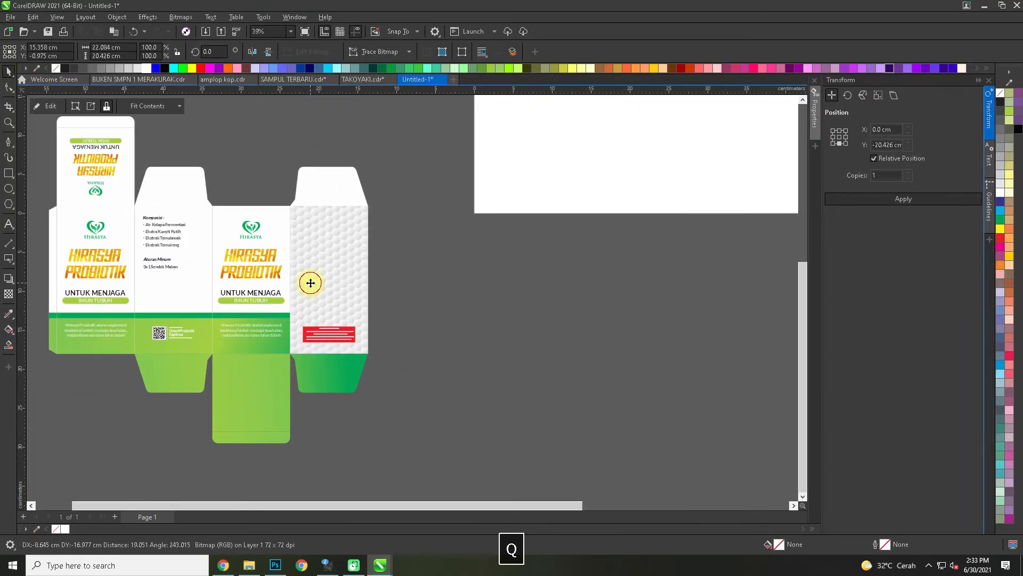
- Inside the fourth panel's PowerClip, send the texture to the back, enlarge it to about 33.7 × 31.2 cm and align it with the panel's outer edge
{"action": "left_click", "coordinate": [310, 282], "text": "ctrl"}
{"action": "key", "text": "shift+Page_Down"}
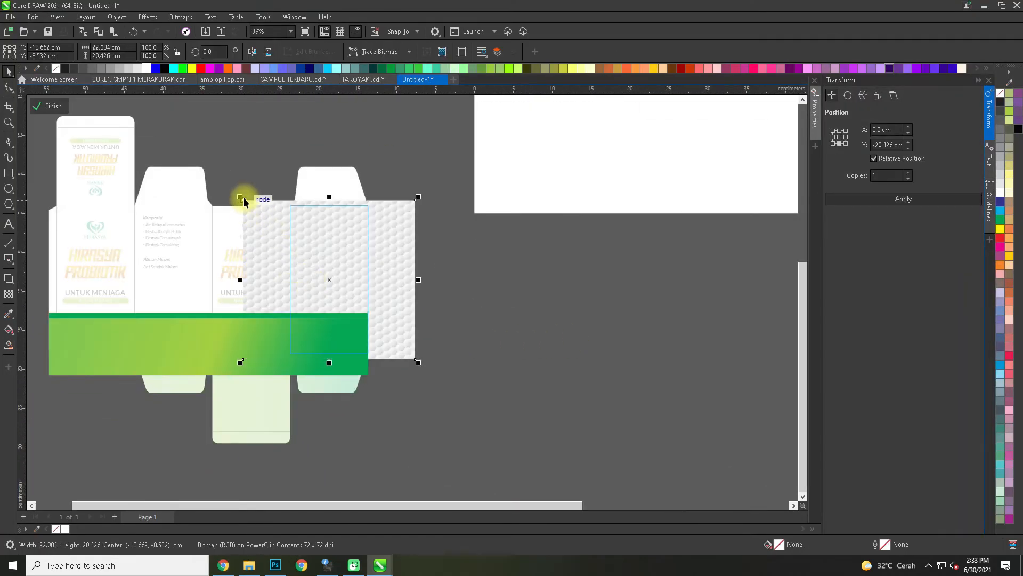
{"action": "left_click_drag", "start_coordinate": [239, 196], "coordinate": [86, 151]}
{"action": "left_click_drag", "start_coordinate": [407, 258], "coordinate": [359, 246]}
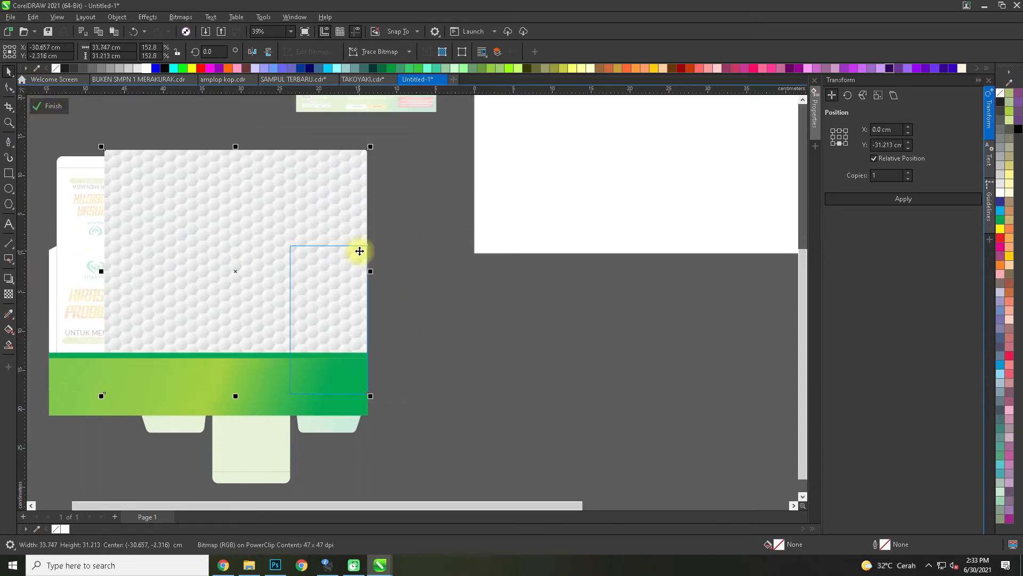
- Convert the enlarged texture to a 300 dpi RGB Color (24-bit) bitmap
{"action": "scroll", "coordinate": [345, 294], "scroll_direction": "up", "scroll_amount": 2}
{"action": "scroll", "coordinate": [345, 294], "scroll_direction": "up", "scroll_amount": 1}
{"action": "key", "text": "ctrl+b"}
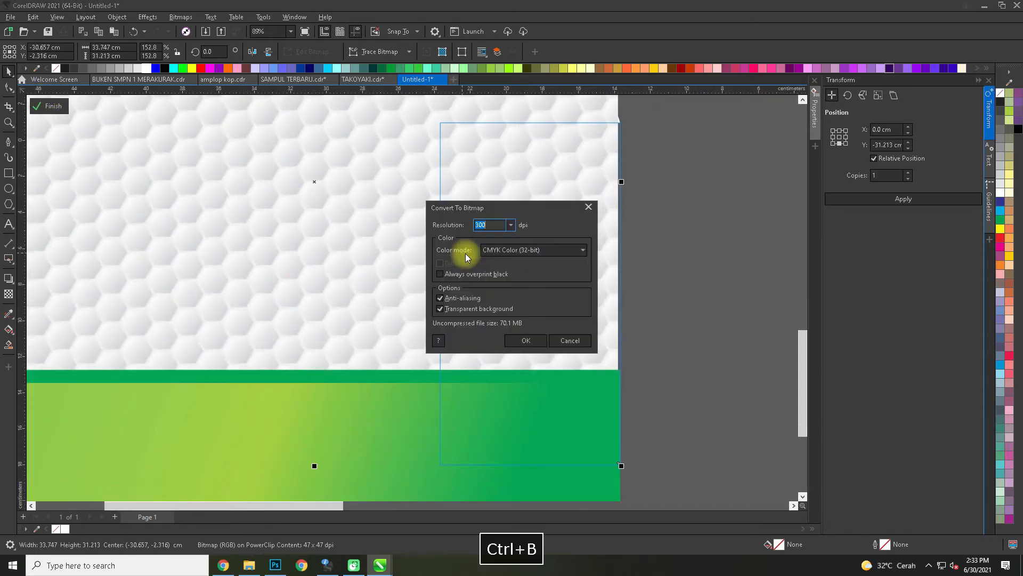
{"action": "left_click", "coordinate": [514, 250]}
{"action": "left_click", "coordinate": [514, 290]}
{"action": "left_click", "coordinate": [524, 340]}
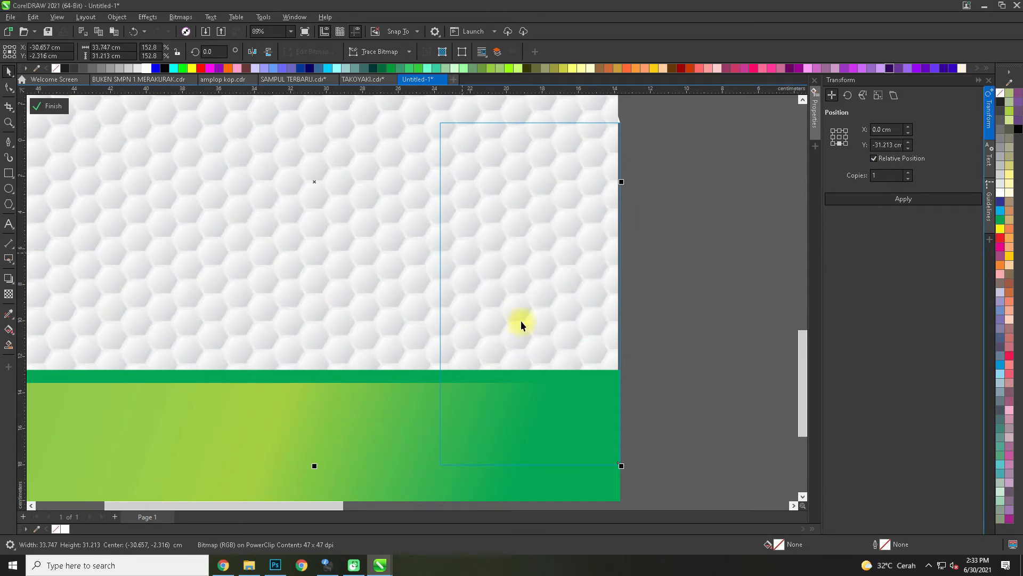
- Try a linear transparency that fades the texture downward towards the green band, and finish editing the PowerClip
{"action": "scroll", "coordinate": [521, 325], "scroll_direction": "down", "scroll_amount": 3}
{"action": "left_click", "coordinate": [9, 297]}
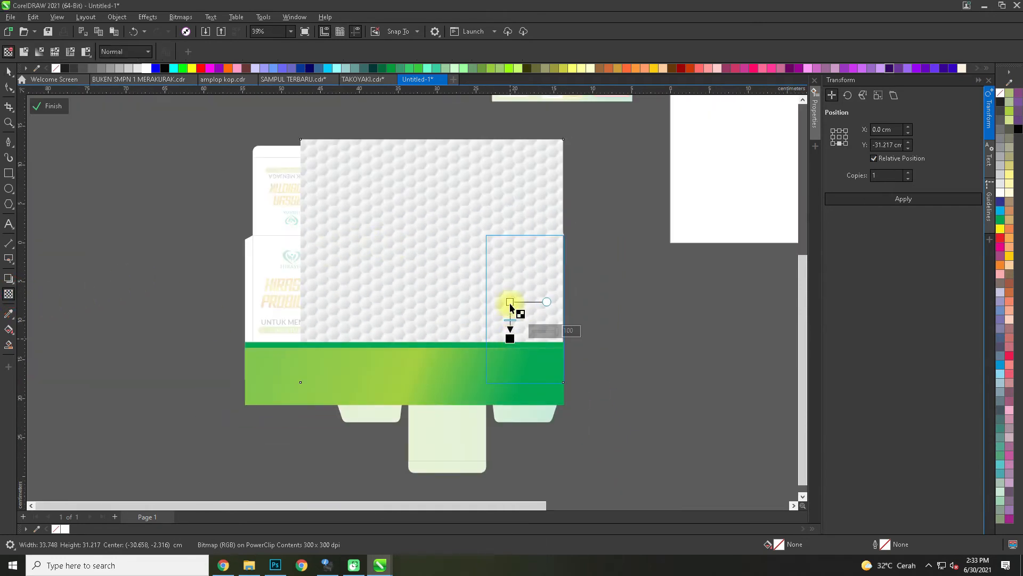
{"action": "left_click", "coordinate": [509, 344]}
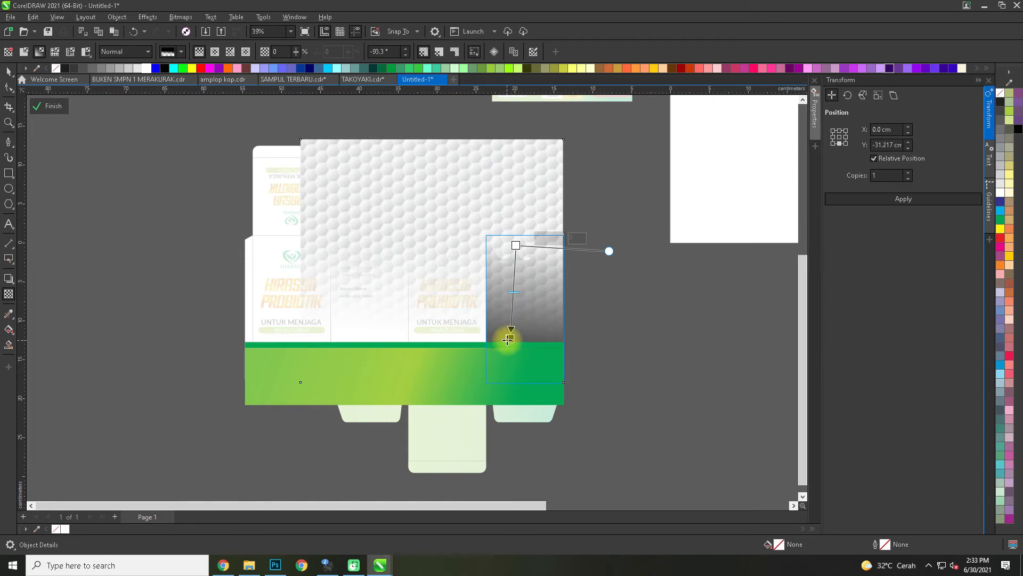
{"action": "left_click_drag", "start_coordinate": [499, 348], "coordinate": [495, 347]}
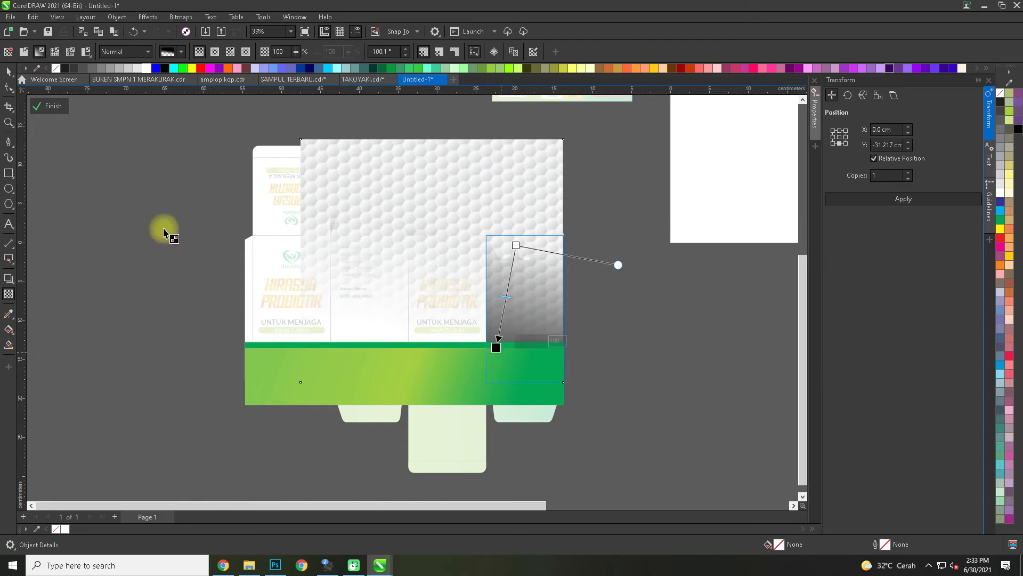
{"action": "left_click", "coordinate": [9, 73]}
{"action": "left_click", "coordinate": [133, 218], "text": "ctrl"}
{"action": "scroll", "coordinate": [611, 320], "scroll_direction": "up", "scroll_amount": 1}
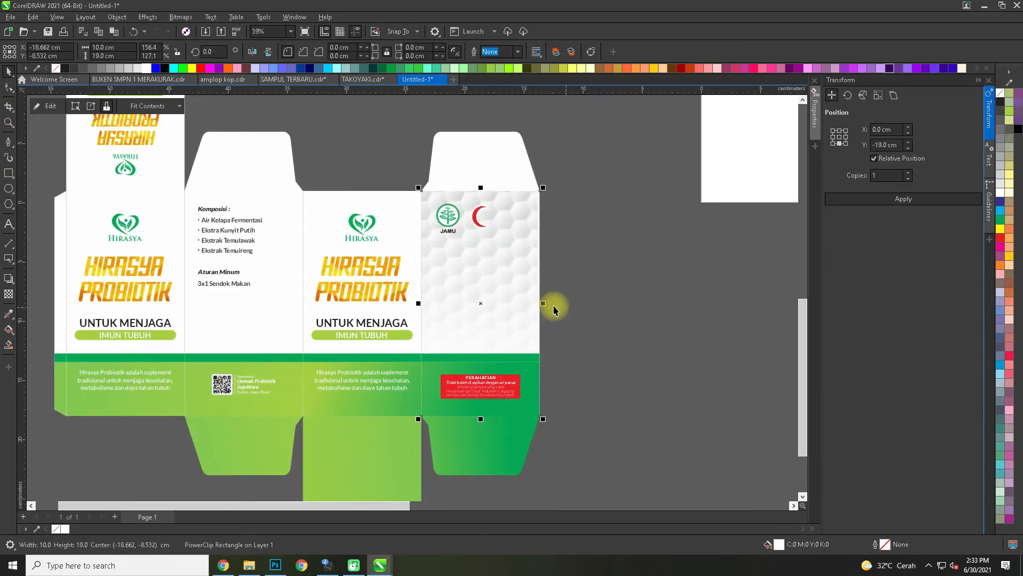
- Return to the PowerClip contents and undo the texture's gradient transparency
{"action": "key", "text": "ctrl+z"}
{"action": "key", "text": "ctrl+z"}
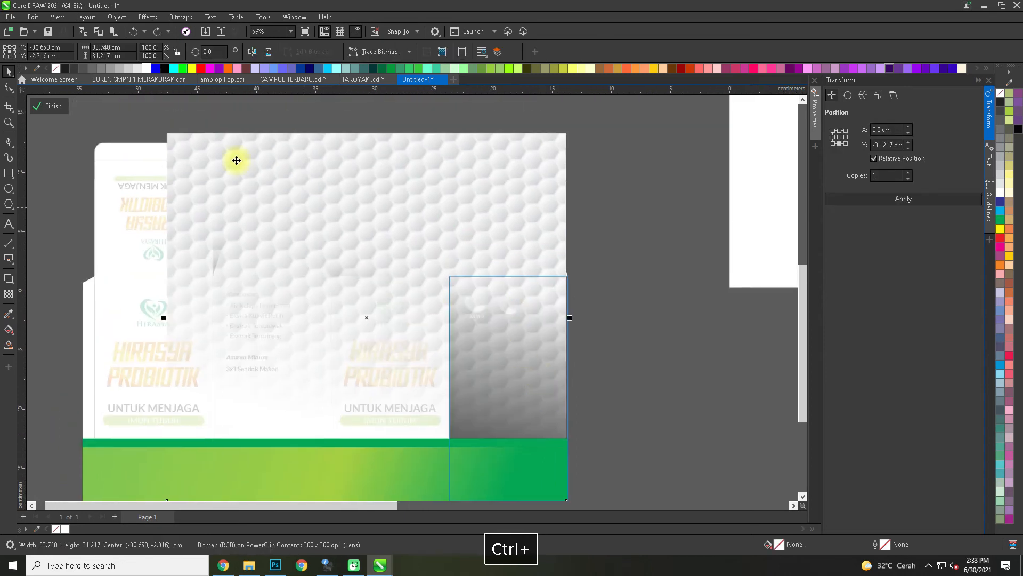
{"action": "key", "text": "ctrl+z"}
{"action": "key", "text": "ctrl+z"}
{"action": "key", "text": "ctrl+z"}
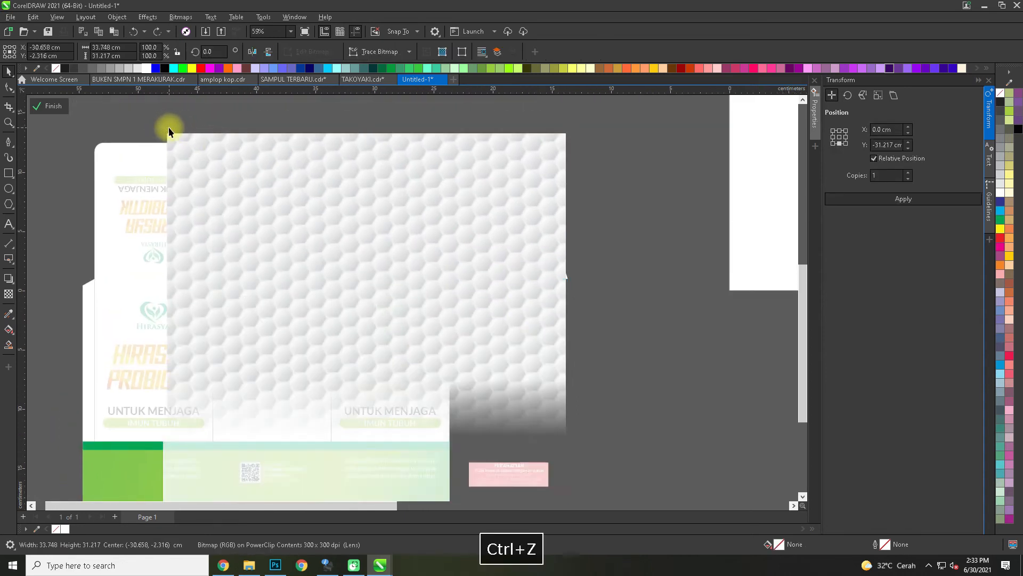
- Scale the texture to 63.8% (about 21.5 × 19.9 cm) and tile it into a two-by-two block extending left and upward
{"action": "left_click_drag", "start_coordinate": [165, 130], "coordinate": [308, 187]}
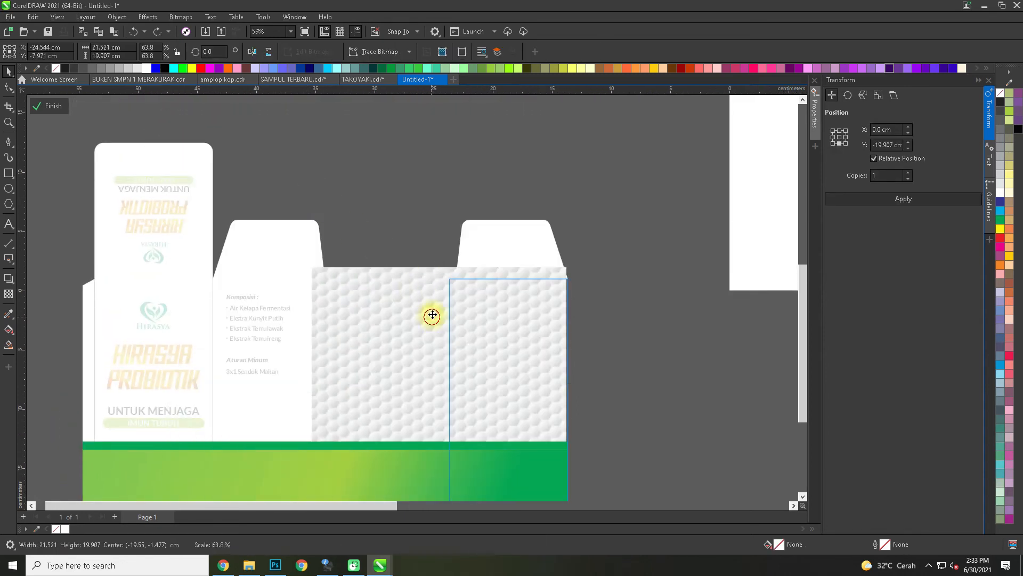
{"action": "left_click_drag", "start_coordinate": [432, 313], "coordinate": [464, 248]}
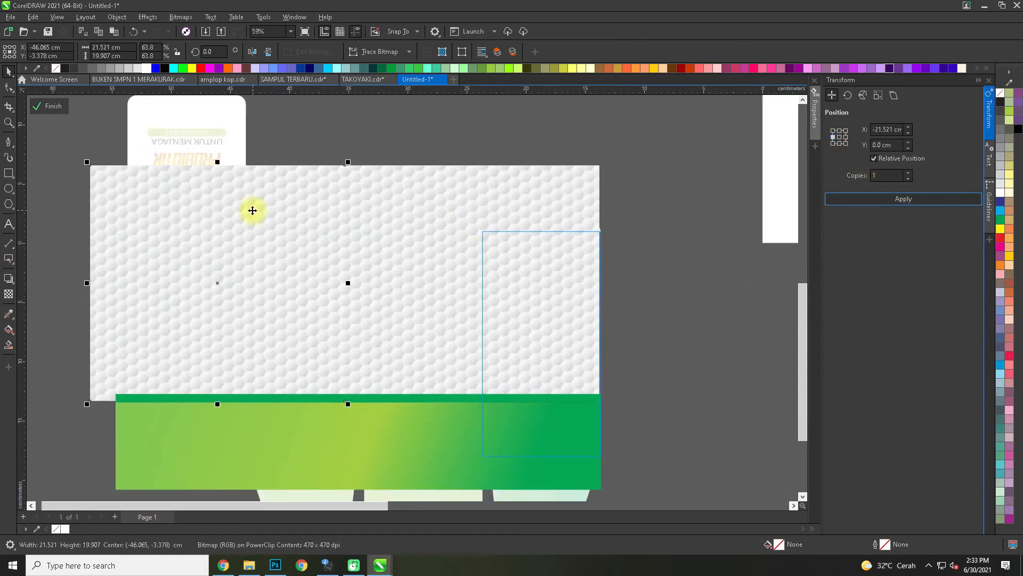
{"action": "left_click", "coordinate": [443, 274], "text": "shift"}
{"action": "left_click_drag", "start_coordinate": [443, 274], "coordinate": [357, 208]}
{"action": "left_click", "coordinate": [358, 250], "text": "shift"}
- Convert the four texture tiles into one 300 dpi RGB Color (24-bit) bitmap
{"action": "key", "text": "ctrl+b"}
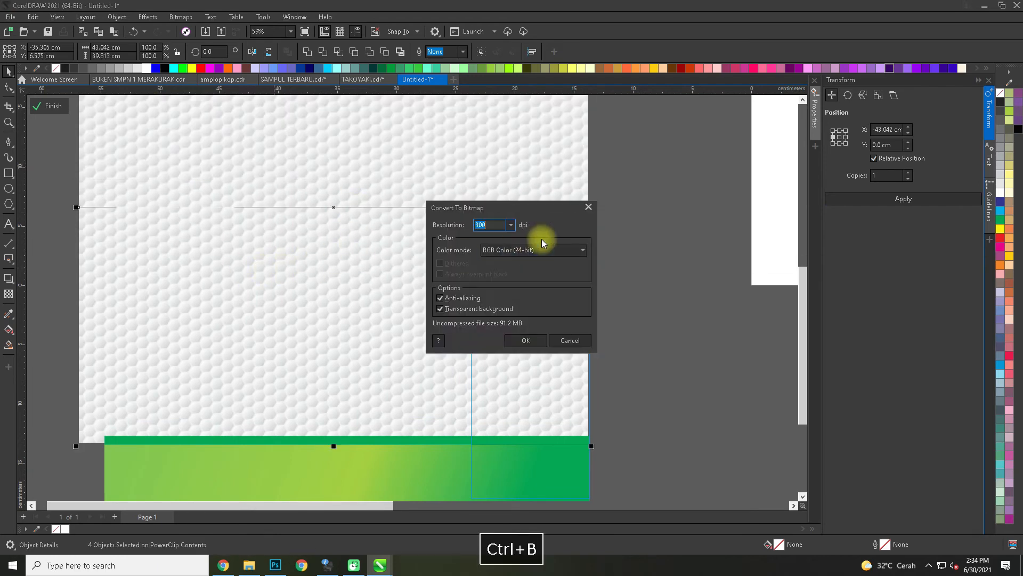
{"action": "left_click", "coordinate": [520, 340]}
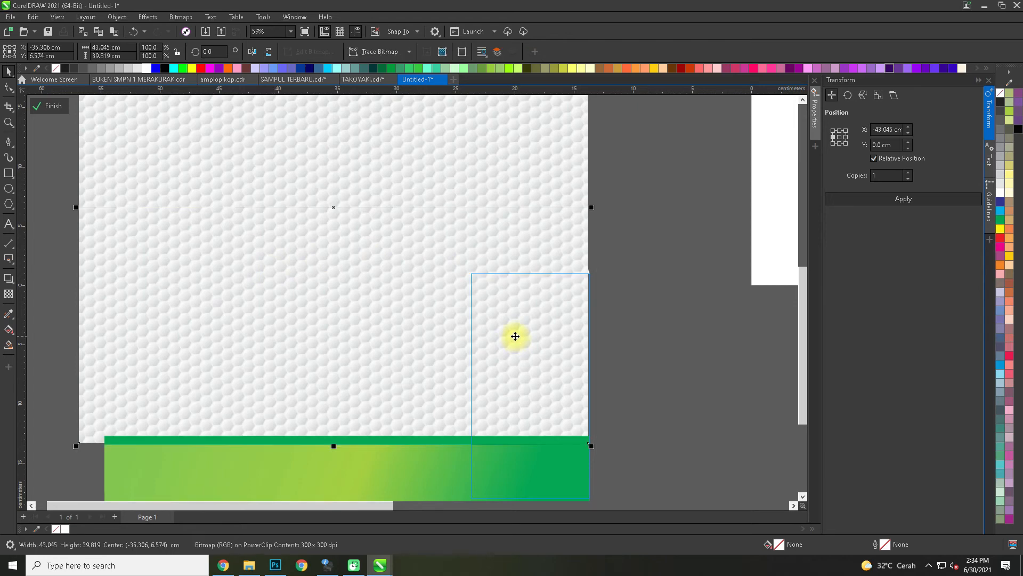
- Apply a linear transparency that fades the hexagon bitmap downward to the green band, and shift the bitmap about 0.3 cm right
{"action": "left_click", "coordinate": [8, 293]}
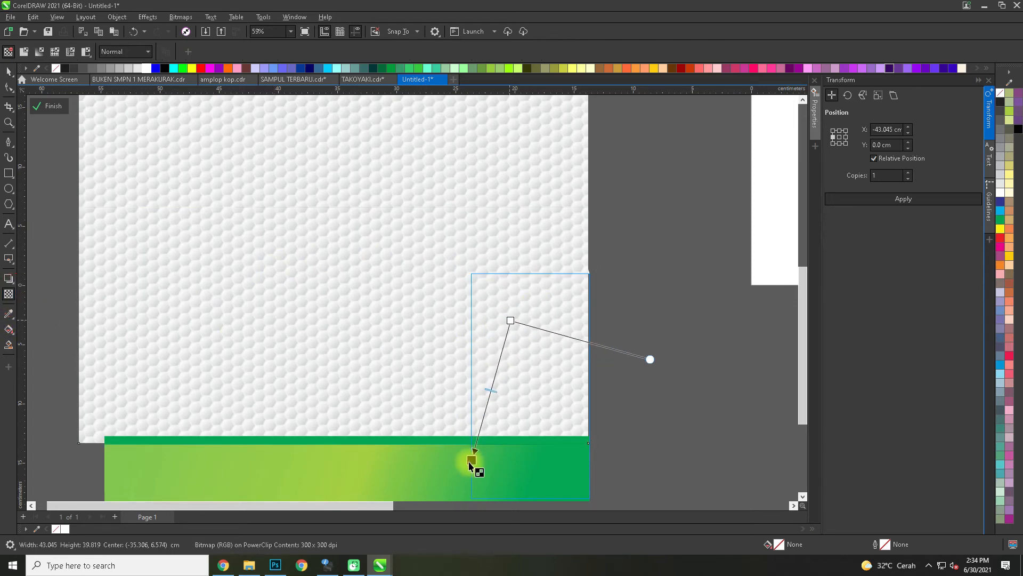
{"action": "left_click_drag", "start_coordinate": [470, 463], "coordinate": [472, 462]}
{"action": "left_click_drag", "start_coordinate": [510, 320], "coordinate": [502, 249]}
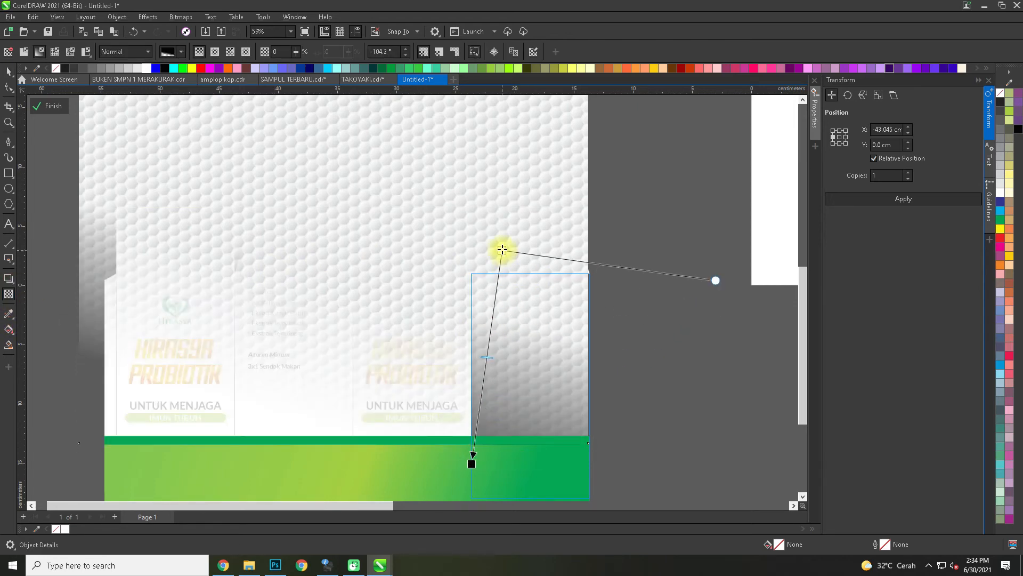
{"action": "left_click_drag", "start_coordinate": [383, 191], "coordinate": [387, 191]}
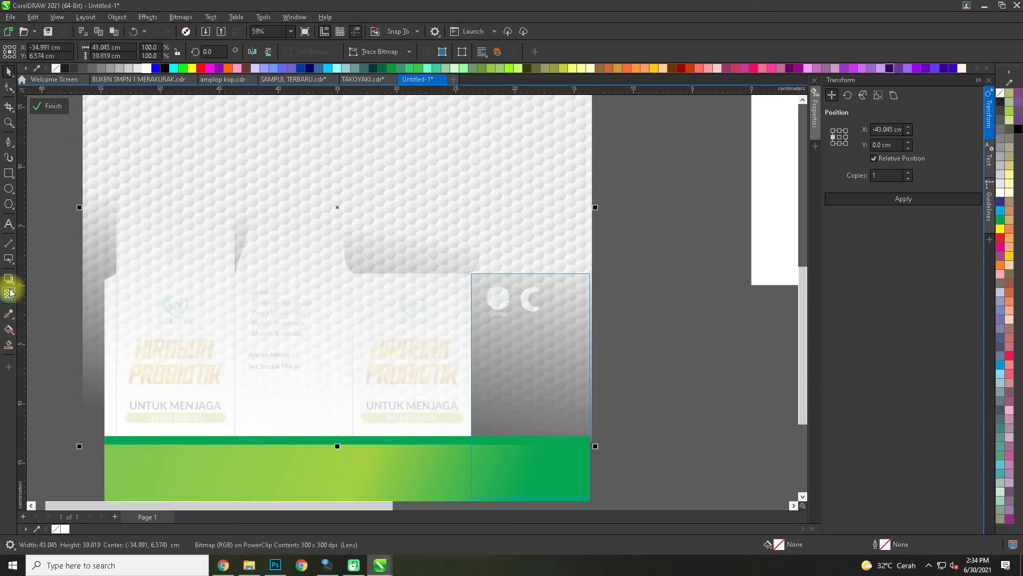
{"action": "left_click", "coordinate": [507, 247]}
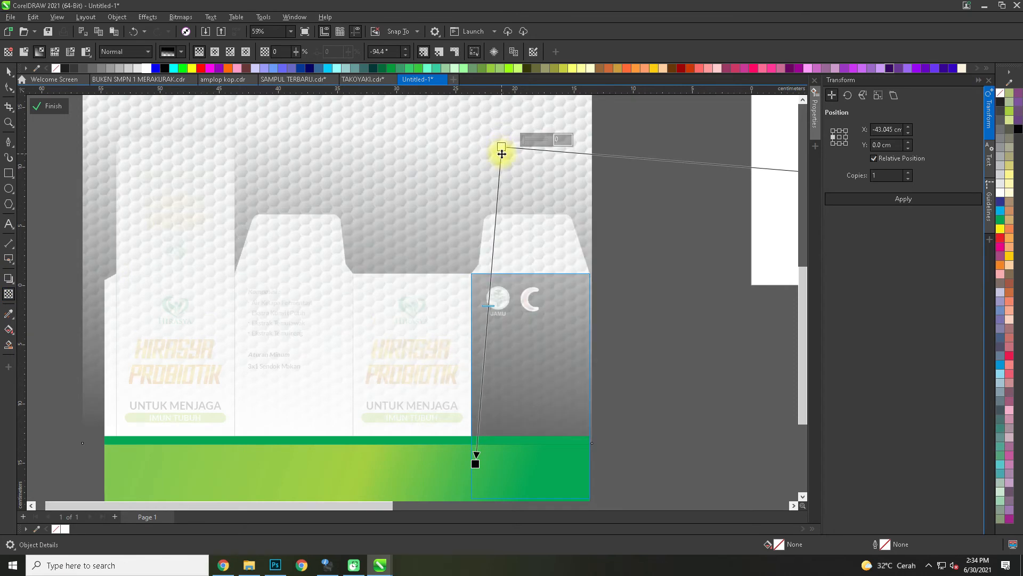
{"action": "scroll", "coordinate": [429, 246], "scroll_direction": "down", "scroll_amount": 1}
{"action": "left_click_drag", "start_coordinate": [430, 501], "coordinate": [448, 465]}
- Copy the faded texture bitmap and finish editing the rightmost panel's PowerClip
{"action": "left_click", "coordinate": [8, 72]}
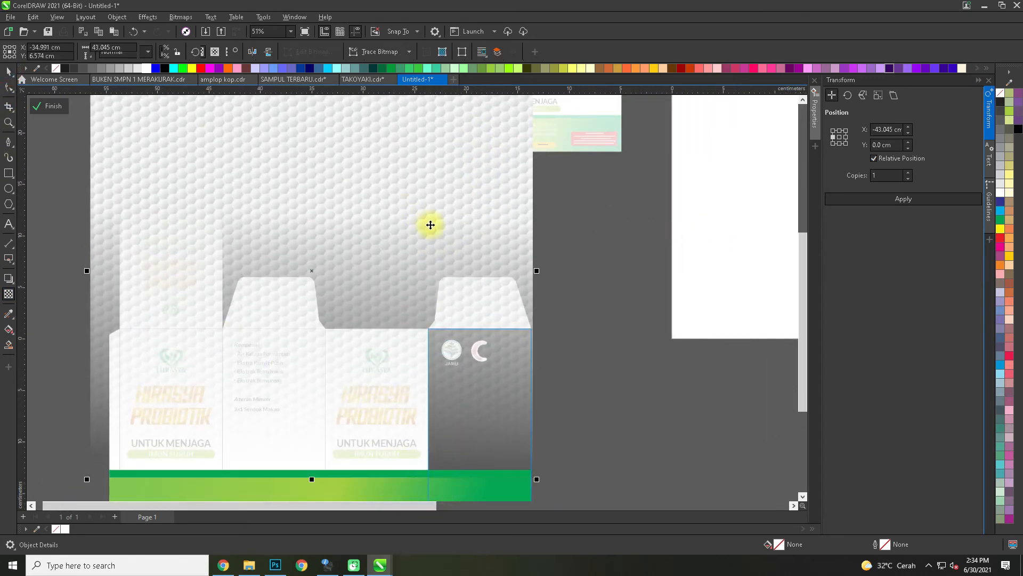
{"action": "key", "text": "ctrl+c"}
{"action": "left_click", "coordinate": [604, 317], "text": "ctrl"}
{"action": "left_click_drag", "start_coordinate": [472, 380], "coordinate": [500, 302]}
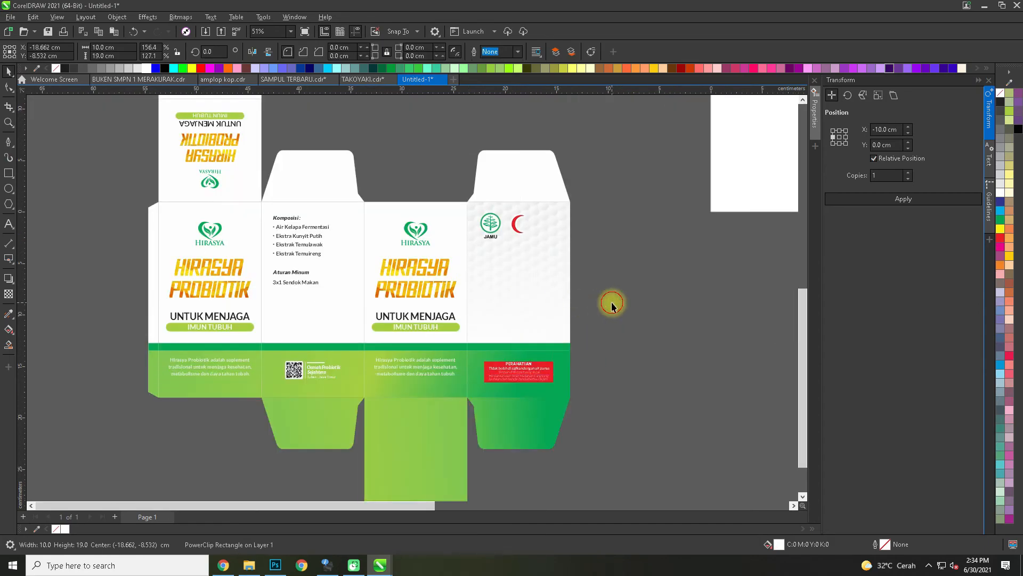
- Paste the faded texture into the PowerClip of the front panel beside the JAMU panel and finish editing
{"action": "left_click", "coordinate": [610, 304]}
{"action": "scroll", "coordinate": [457, 262], "scroll_direction": "up", "scroll_amount": 3}
{"action": "left_click", "coordinate": [450, 235]}
{"action": "left_click", "coordinate": [450, 236], "text": "ctrl"}
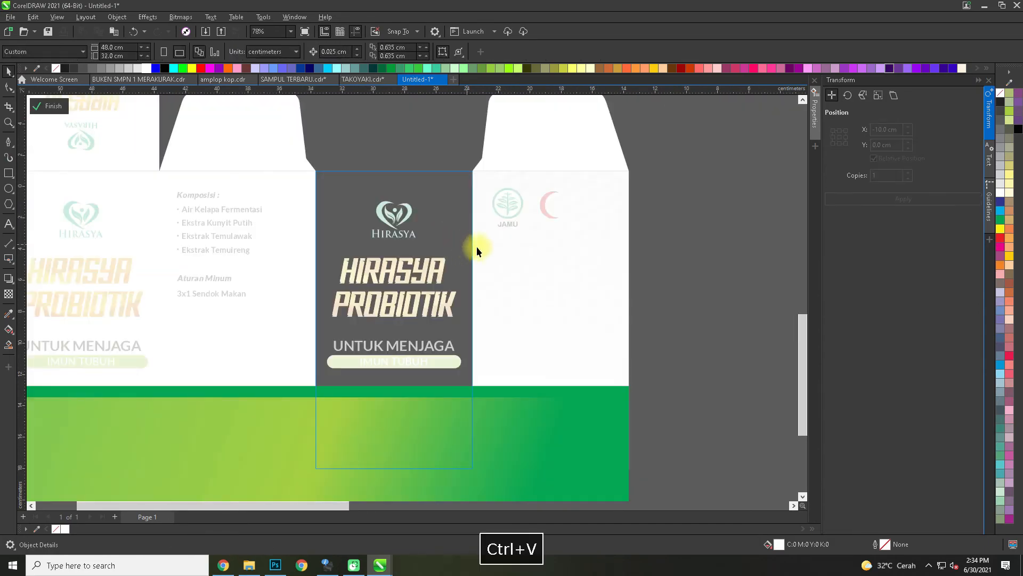
{"action": "left_click", "coordinate": [705, 265], "text": "ctrl"}
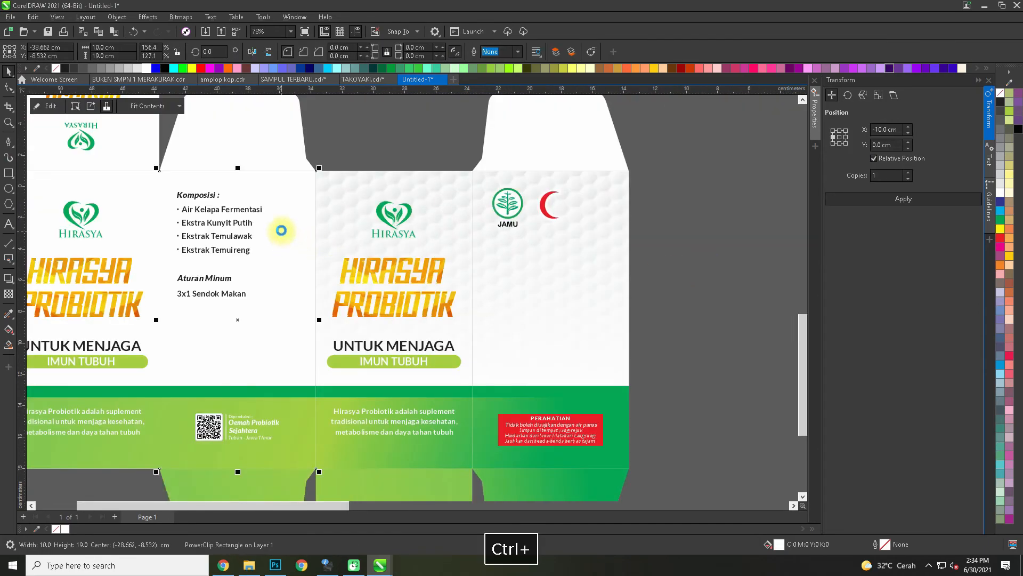
- Paste the faded texture inside the Komposisi panel's PowerClip and finish editing
{"action": "left_click", "coordinate": [281, 230], "text": "ctrl"}
{"action": "key", "text": "ctrl+v"}
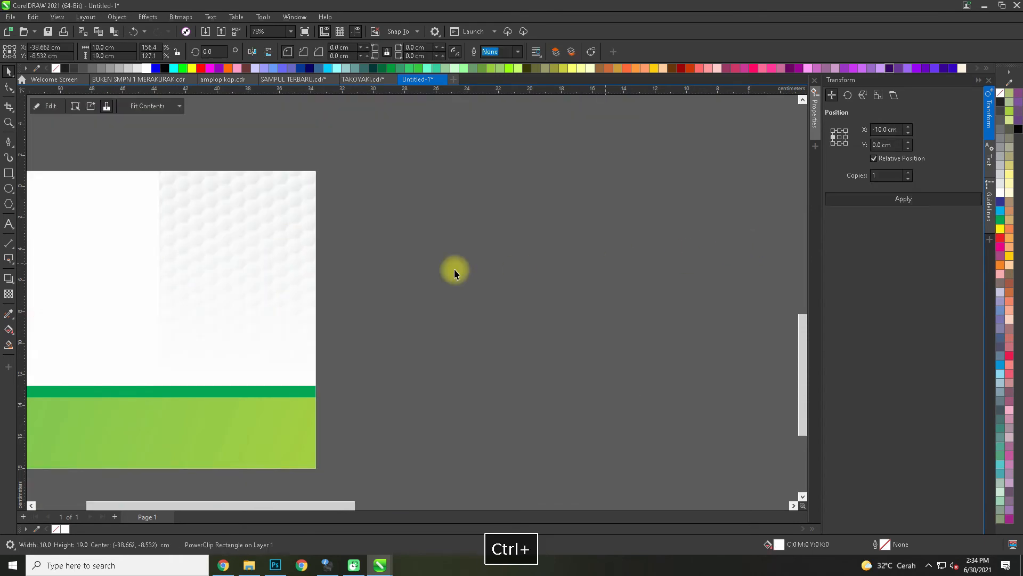
{"action": "left_click", "coordinate": [443, 271], "text": "ctrl"}
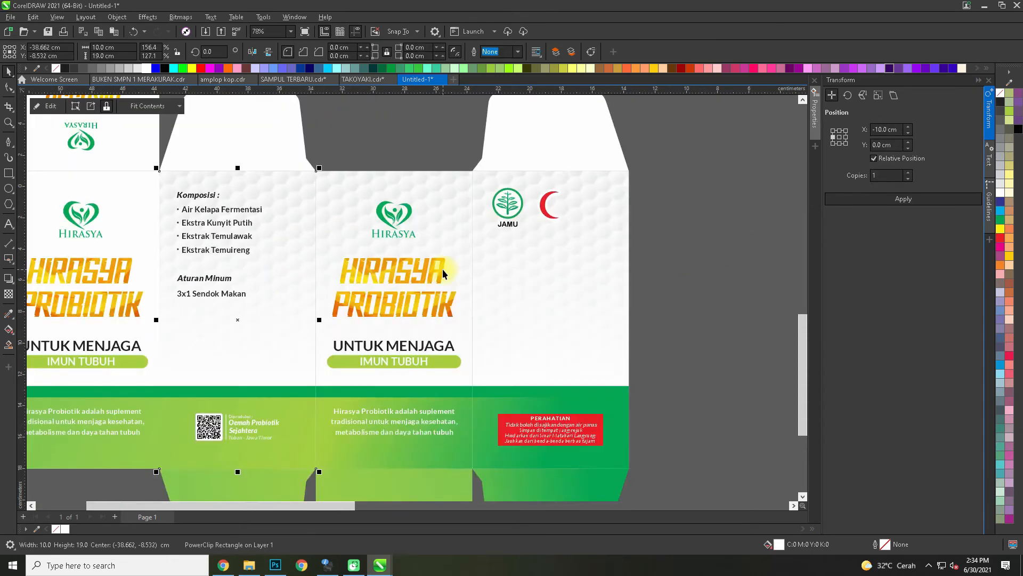
- Paste the faded texture into the leftmost Hirasya Probiotik panel's PowerClip and finish editing
{"action": "scroll", "coordinate": [321, 189], "scroll_direction": "left", "scroll_amount": 4}
{"action": "left_click", "coordinate": [323, 189], "text": "ctrl"}
{"action": "key", "text": "ctrl+v"}
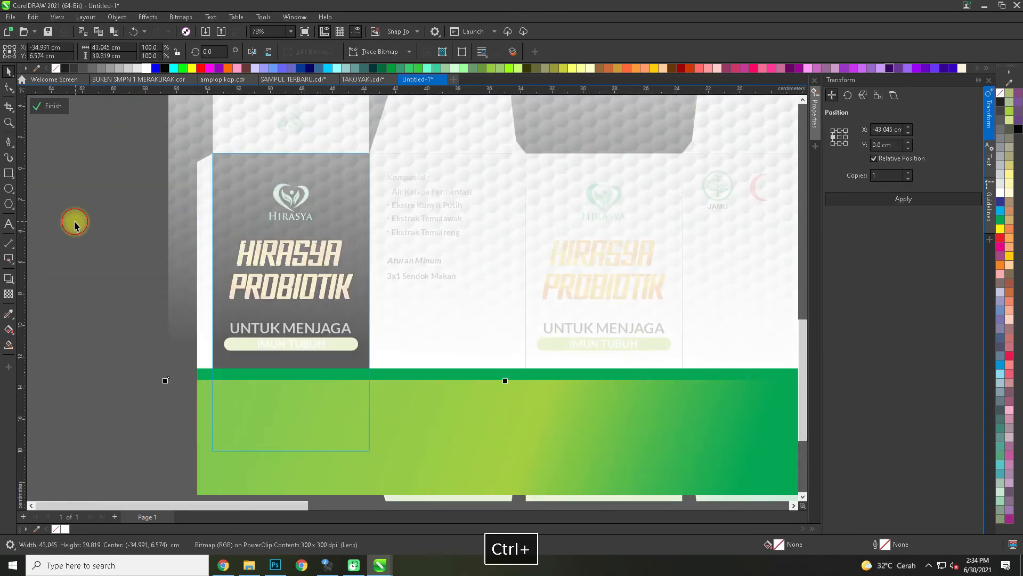
{"action": "left_click", "coordinate": [75, 224], "text": "ctrl"}
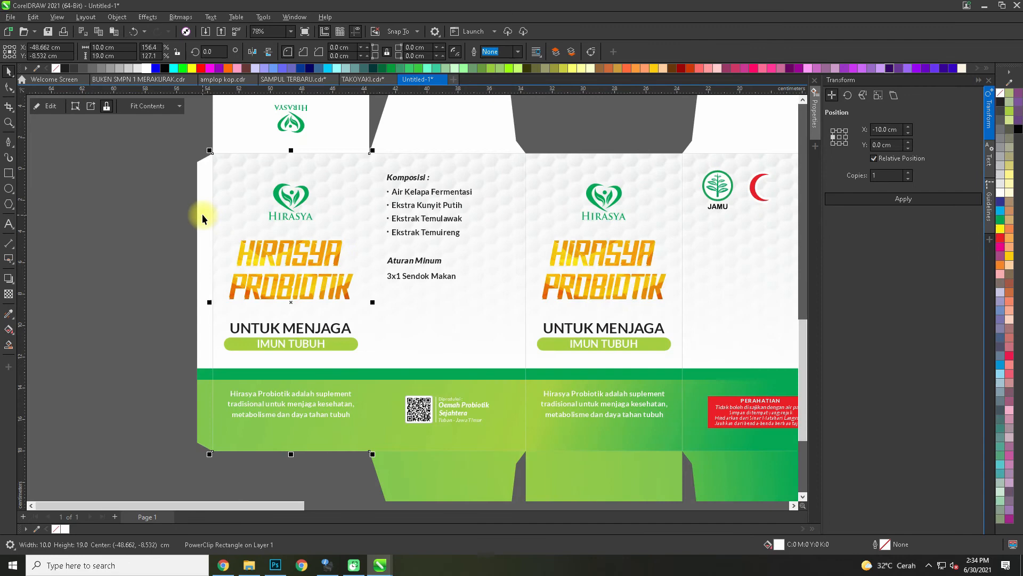
- Paste the faded texture into the narrow glue flap's PowerClip at the box's left edge and finish editing
{"action": "scroll", "coordinate": [203, 214], "scroll_direction": "up", "scroll_amount": 1}
{"action": "left_click", "coordinate": [202, 214], "text": "ctrl"}
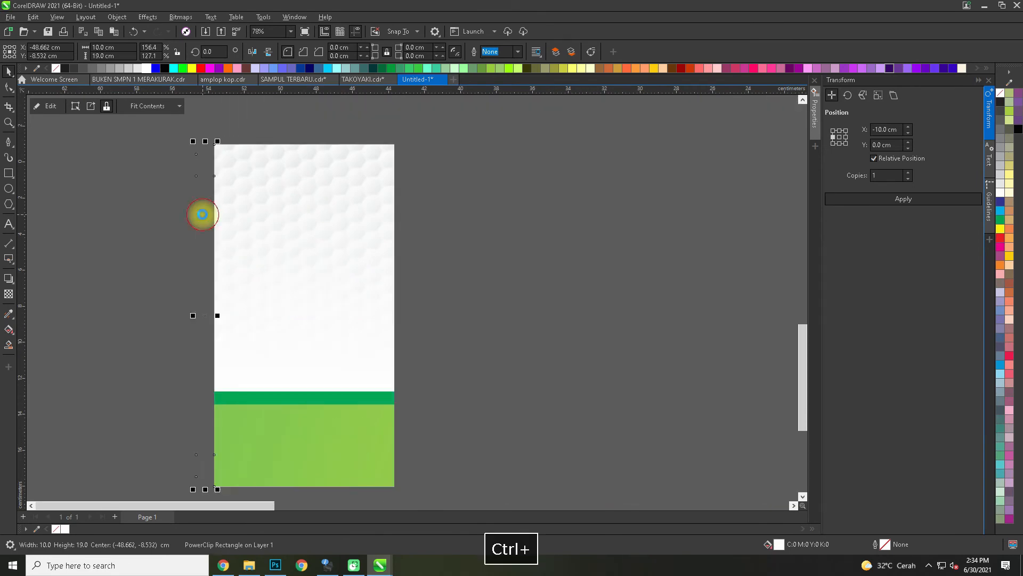
{"action": "key", "text": "ctrl+v"}
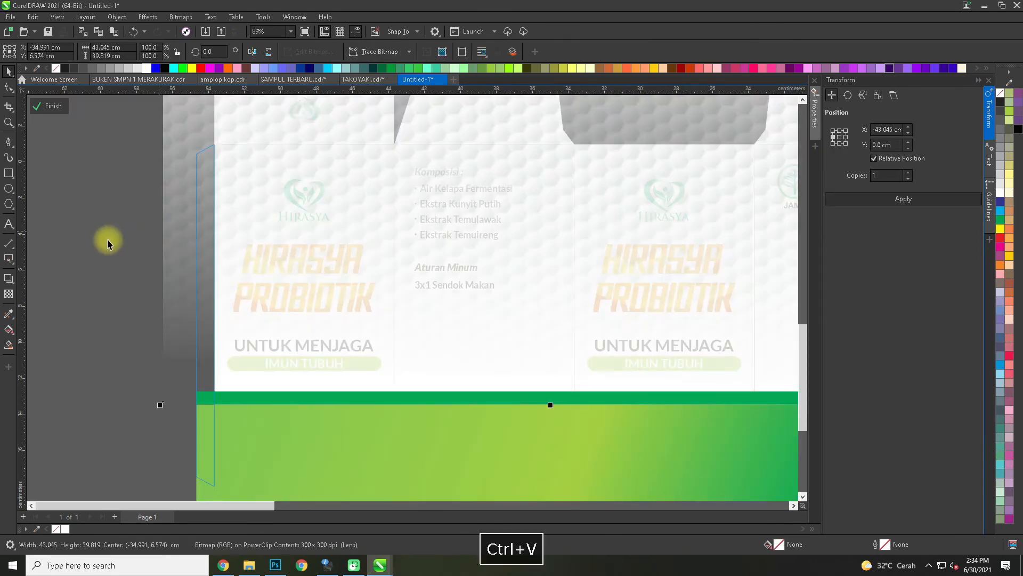
{"action": "left_click", "coordinate": [101, 241], "text": "ctrl"}
{"action": "left_click", "coordinate": [103, 239]}
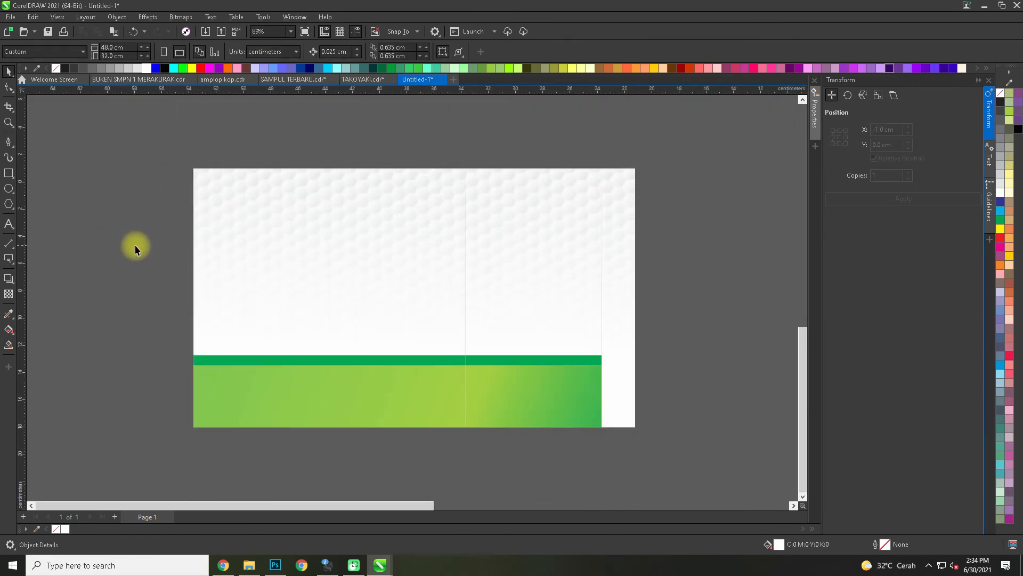
{"action": "scroll", "coordinate": [142, 244], "scroll_direction": "down", "scroll_amount": 2}
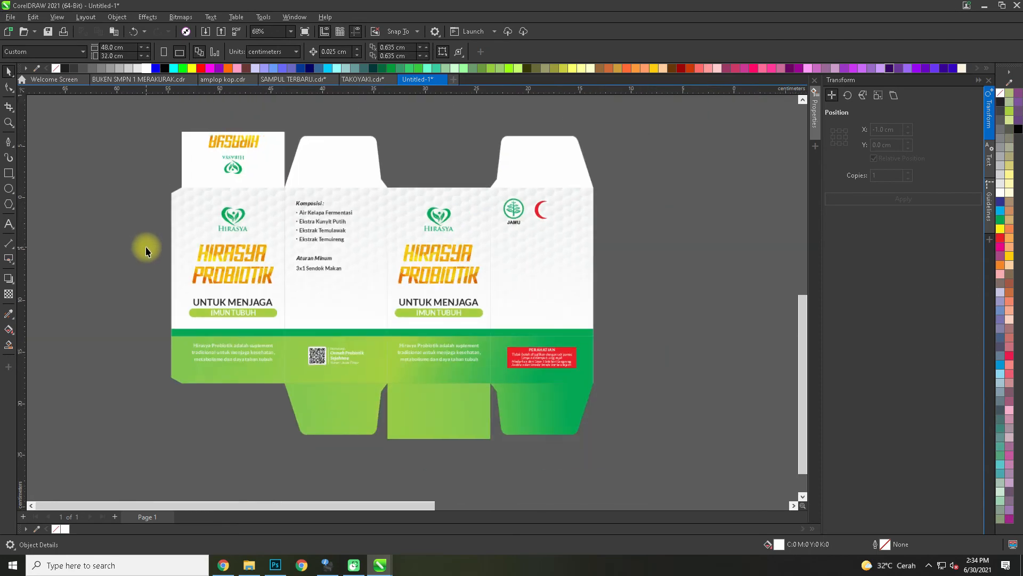
- Draw a placeholder rectangle about 2.7 × 3.3 cm beside the box and PowerClip it into the 10 × 10 cm lid panel
{"action": "left_click", "coordinate": [267, 174]}
{"action": "left_click", "coordinate": [9, 173]}
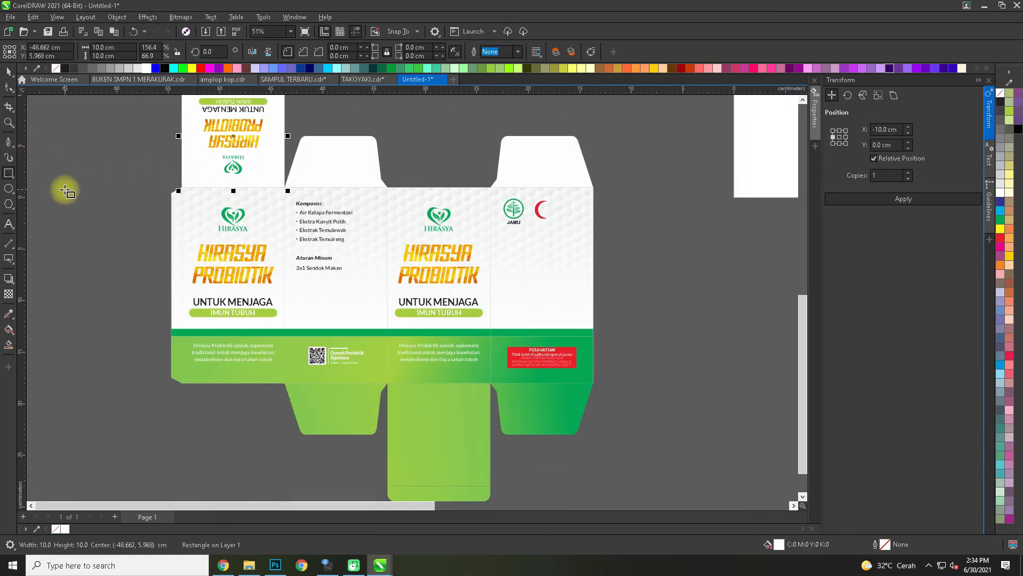
{"action": "left_click_drag", "start_coordinate": [65, 190], "coordinate": [93, 223]}
{"action": "key", "text": "q"}
{"action": "left_click", "coordinate": [203, 167]}
- Replace the placeholder rectangle inside the lid panel's PowerClip with the copied hexagon texture
{"action": "left_click", "coordinate": [231, 146], "text": "ctrl"}
{"action": "left_click", "coordinate": [240, 139]}
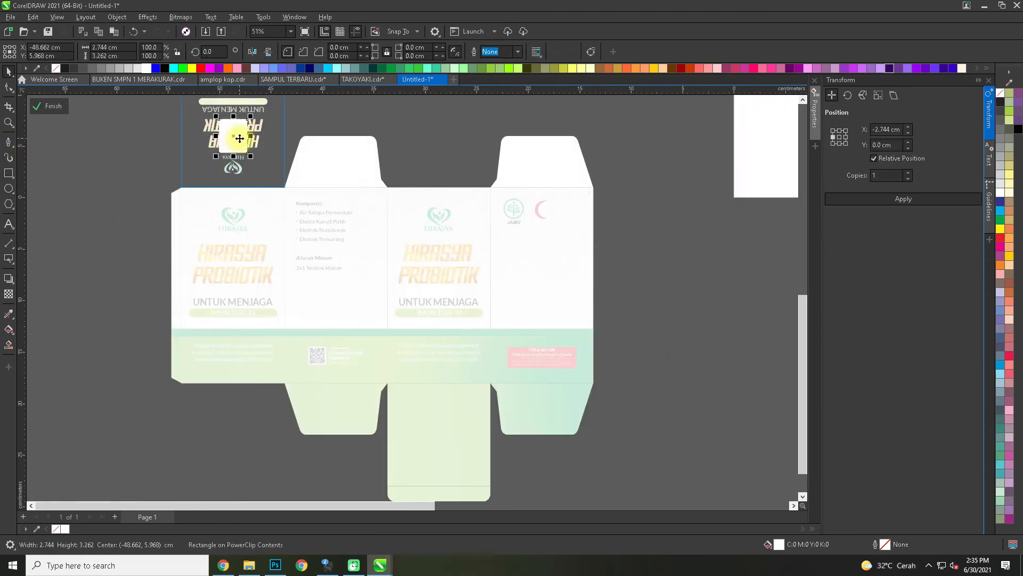
{"action": "key", "text": "Delete"}
{"action": "key", "text": "ctrl+v"}
{"action": "left_click_drag", "start_coordinate": [239, 142], "coordinate": [245, 250]}
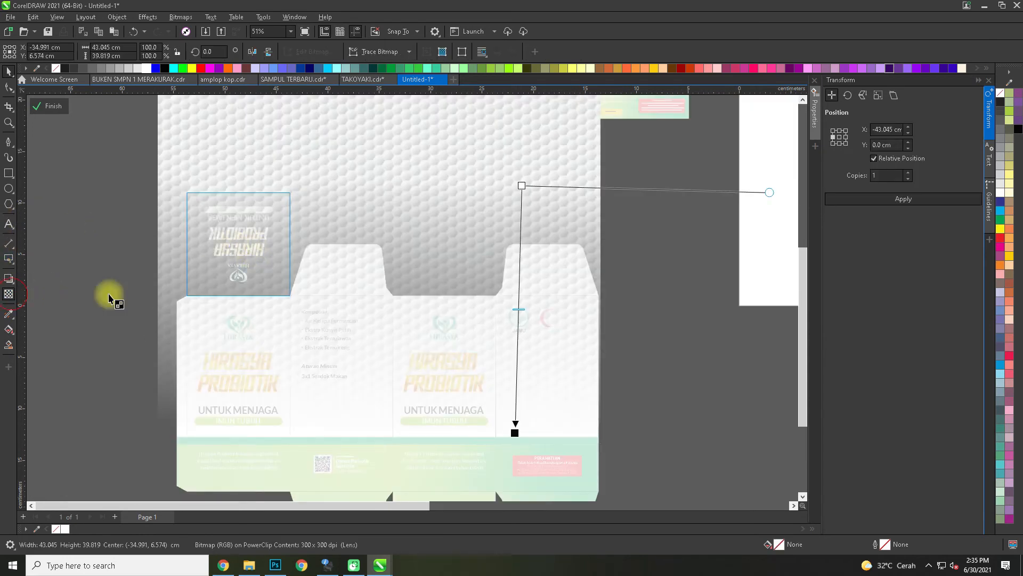
- Reverse the texture's linear transparency so it fades upward across the lid panel, ending in the tuck flap above it
{"action": "left_click_drag", "start_coordinate": [515, 433], "coordinate": [422, 361]}
{"action": "left_click_drag", "start_coordinate": [248, 212], "coordinate": [247, 212]}
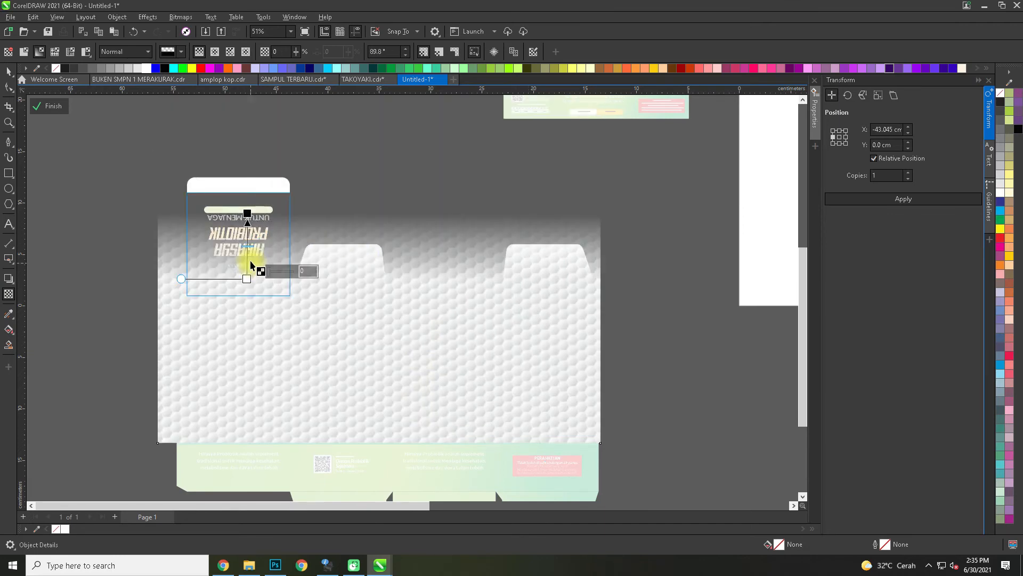
{"action": "scroll", "coordinate": [251, 260], "scroll_direction": "up", "scroll_amount": 1}
{"action": "left_click_drag", "start_coordinate": [236, 317], "coordinate": [236, 317]}
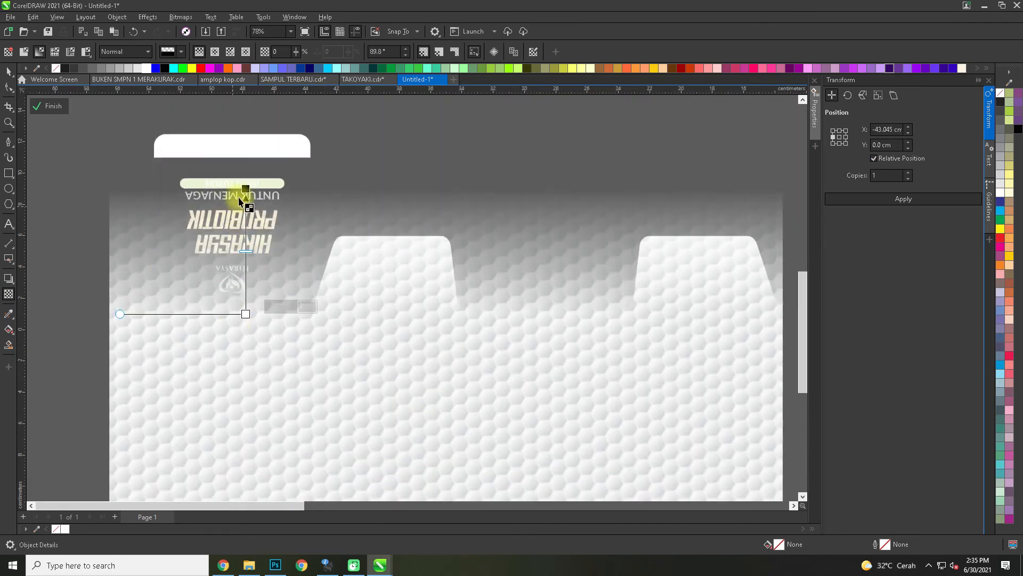
{"action": "left_click_drag", "start_coordinate": [241, 143], "coordinate": [242, 141]}
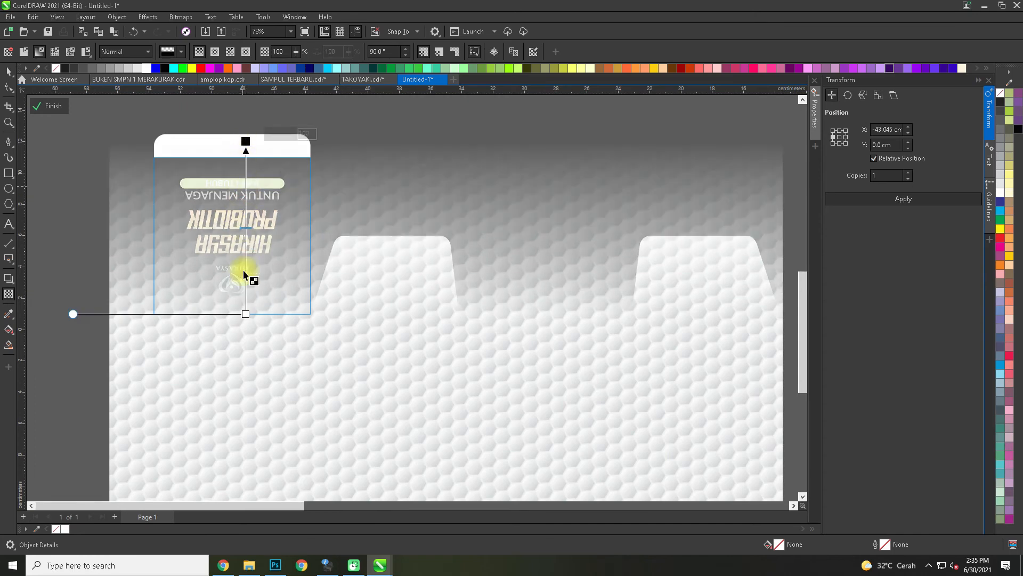
{"action": "left_click_drag", "start_coordinate": [240, 347], "coordinate": [240, 350]}
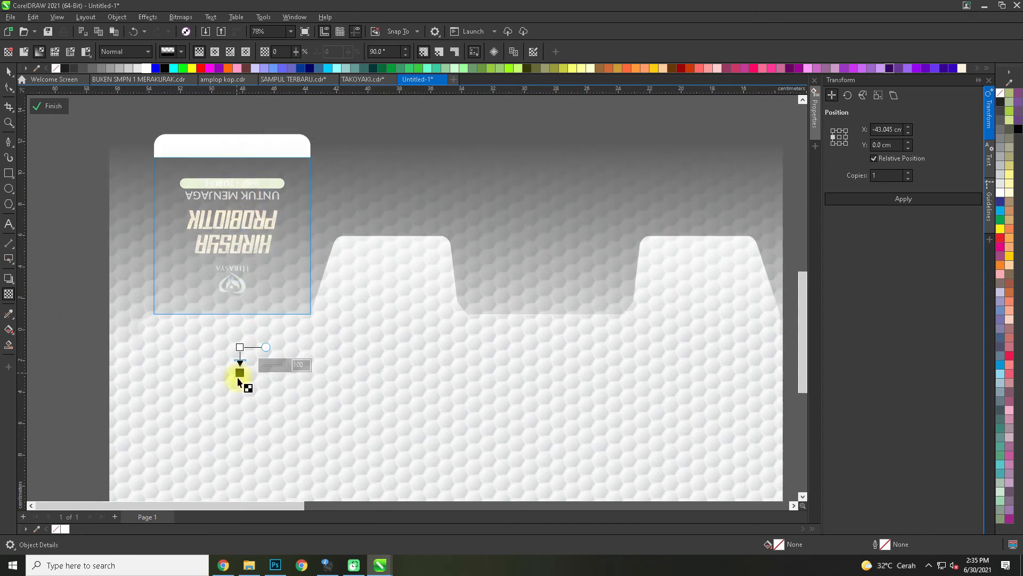
{"action": "key", "text": "ctrl+z"}
{"action": "key", "text": "ctrl+z"}
{"action": "left_click_drag", "start_coordinate": [234, 398], "coordinate": [231, 406]}
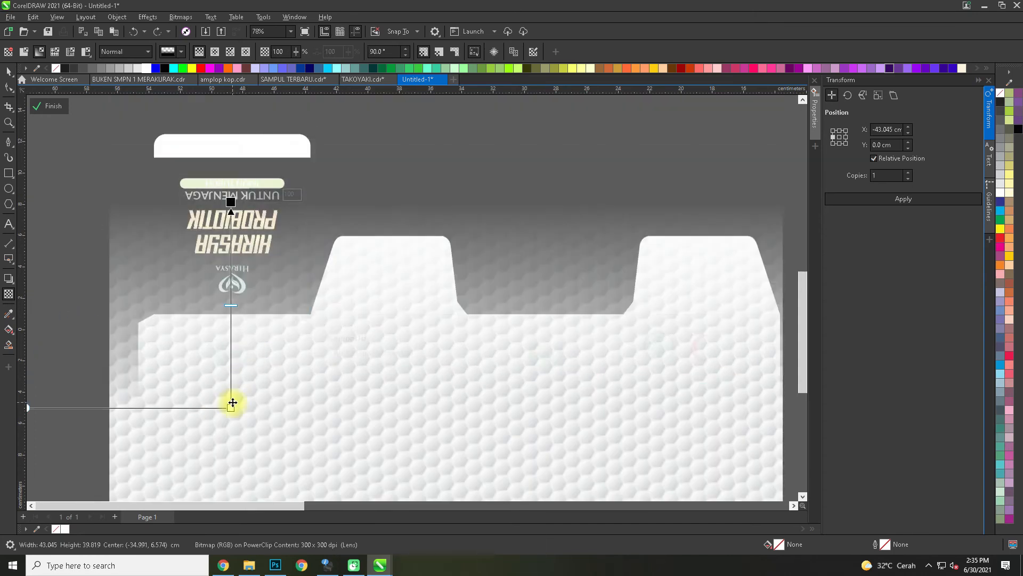
{"action": "key", "text": "ctrl+z"}
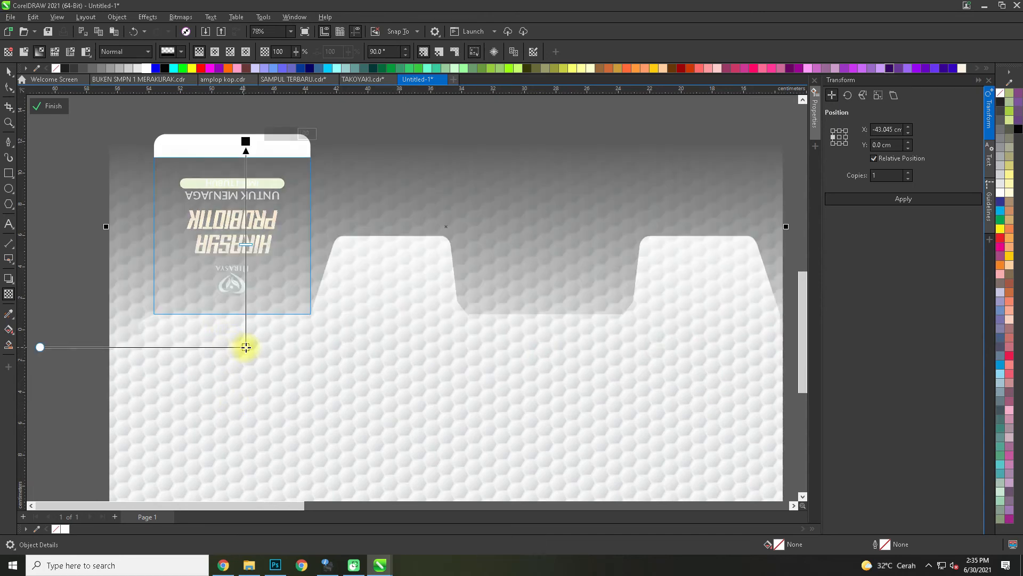
- Extend the start of the texture's fade down below the lid panel, copy the texture and finish editing the PowerClip
{"action": "left_click_drag", "start_coordinate": [244, 345], "coordinate": [244, 391]}
{"action": "key", "text": "ctrl+c"}
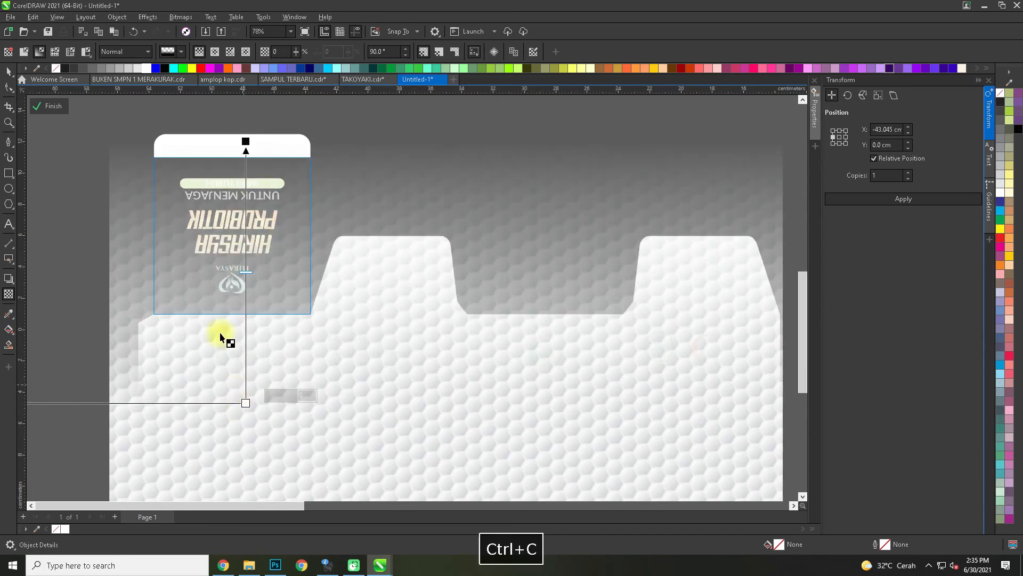
{"action": "left_click", "coordinate": [9, 72]}
{"action": "left_click", "coordinate": [65, 195], "text": "ctrl"}
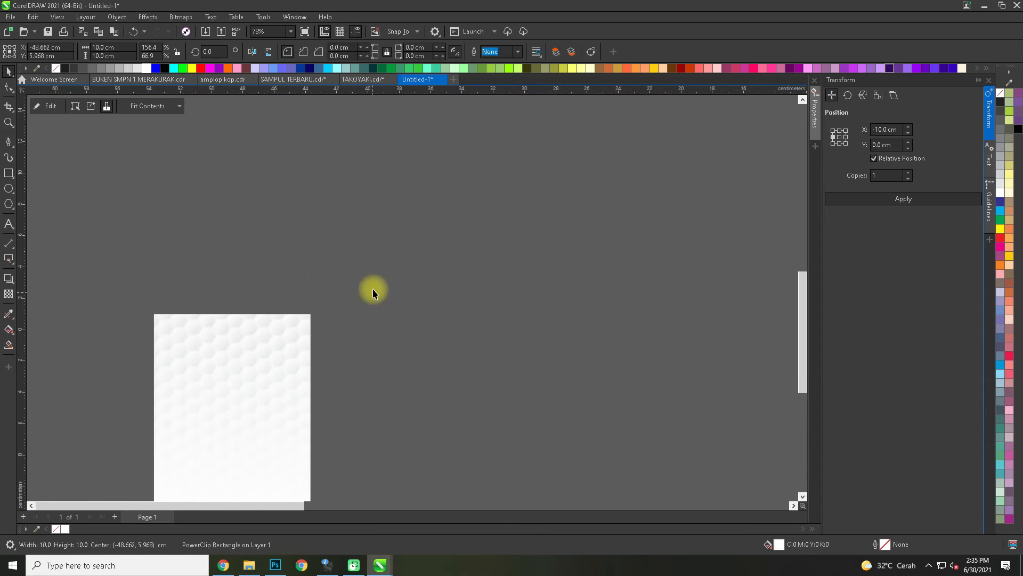
{"action": "scroll", "coordinate": [276, 260], "scroll_direction": "down", "scroll_amount": 2}
{"action": "scroll", "coordinate": [277, 261], "scroll_direction": "up", "scroll_amount": 1}
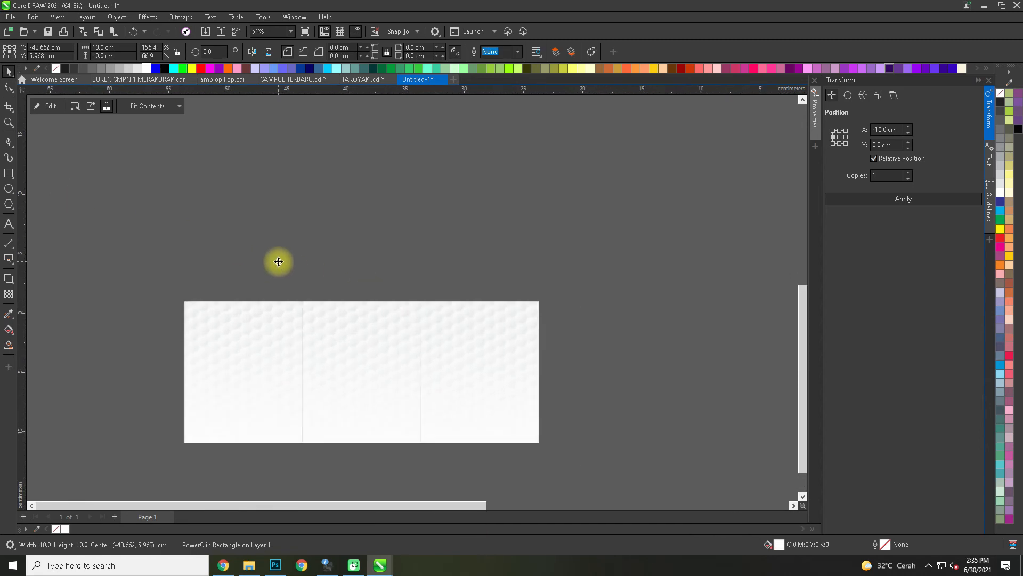
{"action": "scroll", "coordinate": [279, 261], "scroll_direction": "down", "scroll_amount": 1}
{"action": "left_click", "coordinate": [105, 281], "text": "ctrl"}
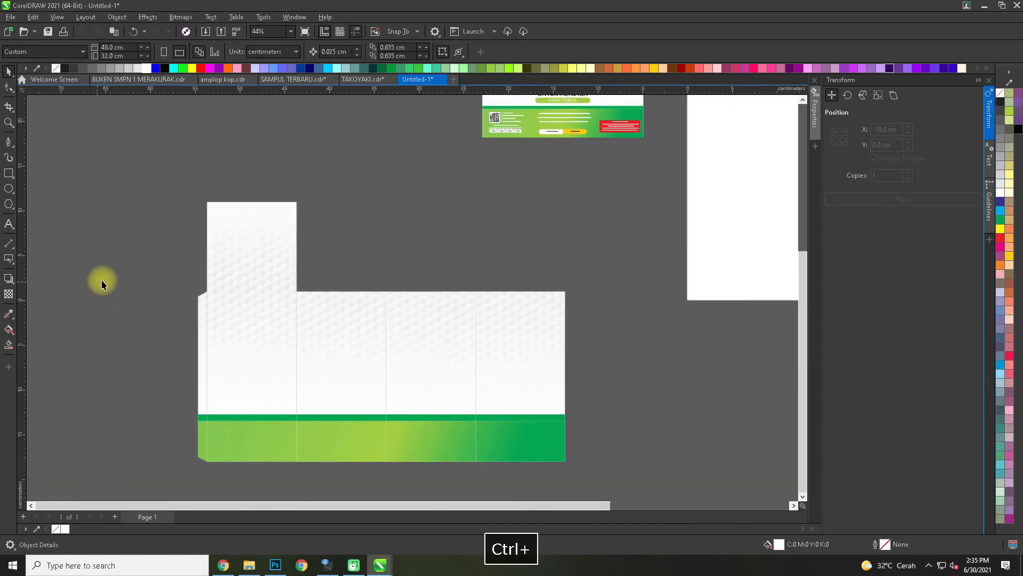
{"action": "left_click_drag", "start_coordinate": [229, 293], "coordinate": [183, 274]}
- PowerClip a placeholder ellipse into the dust flap above the Komposisi panel, replace it with the copied texture and finish editing
{"action": "left_click", "coordinate": [8, 189]}
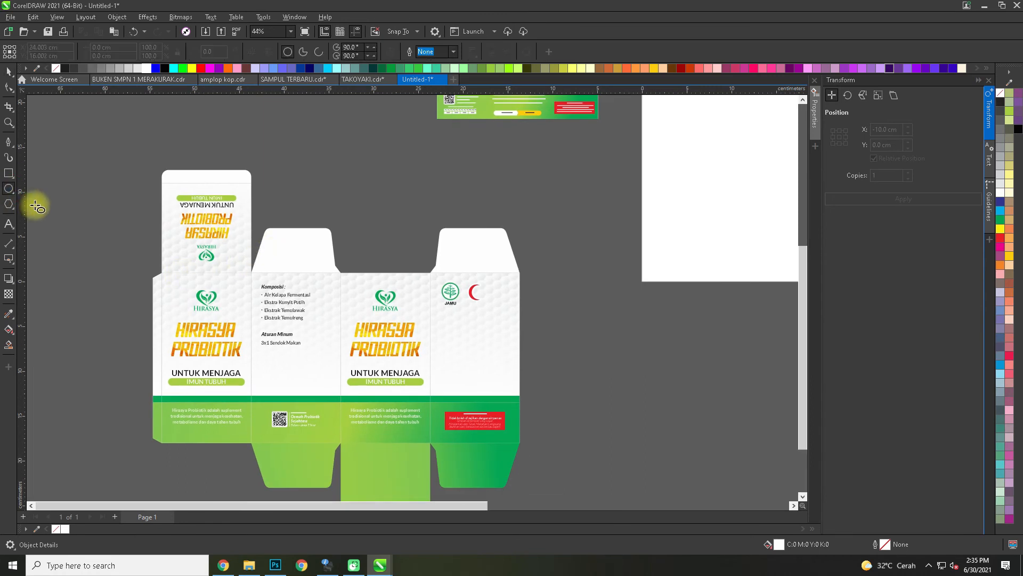
{"action": "left_click_drag", "start_coordinate": [34, 204], "coordinate": [70, 239]}
{"action": "key", "text": "q"}
{"action": "left_click", "coordinate": [276, 260], "text": "ctrl"}
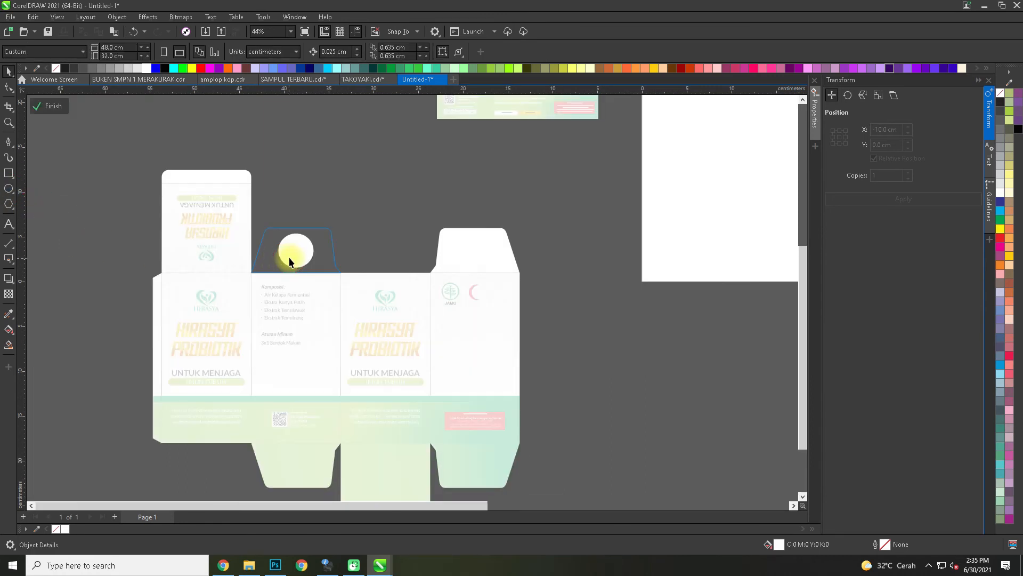
{"action": "key", "text": "Delete"}
{"action": "key", "text": "ctrl+v"}
{"action": "left_click", "coordinate": [637, 238], "text": "ctrl"}
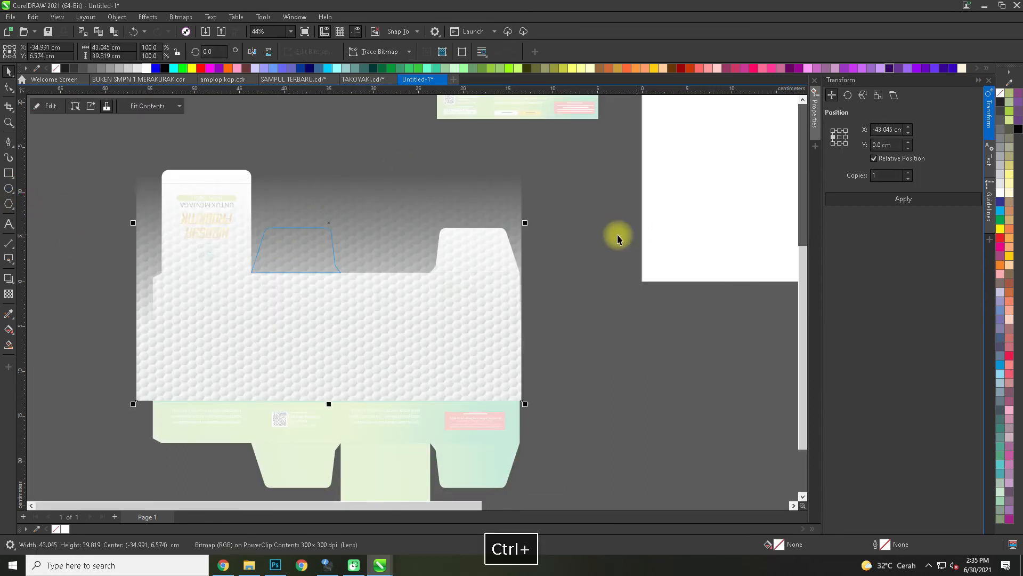
- PowerClip an ellipse about 7.7 × 6 cm into the dust flap above the JAMU panel and replace it with the copied texture
{"action": "left_click", "coordinate": [11, 185]}
{"action": "left_click_drag", "start_coordinate": [44, 228], "coordinate": [112, 281]}
{"action": "key", "text": "q"}
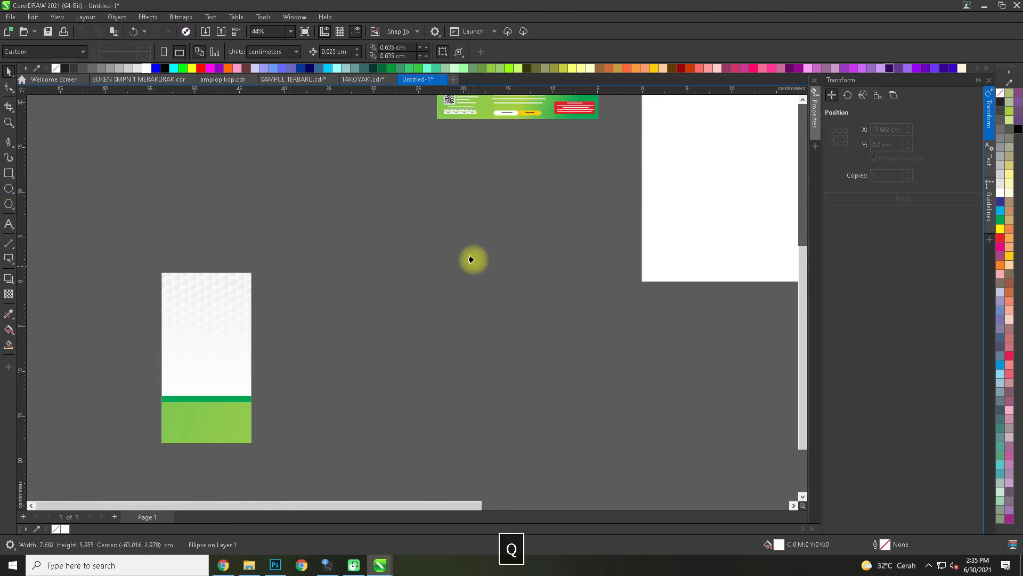
{"action": "left_click", "coordinate": [452, 252]}
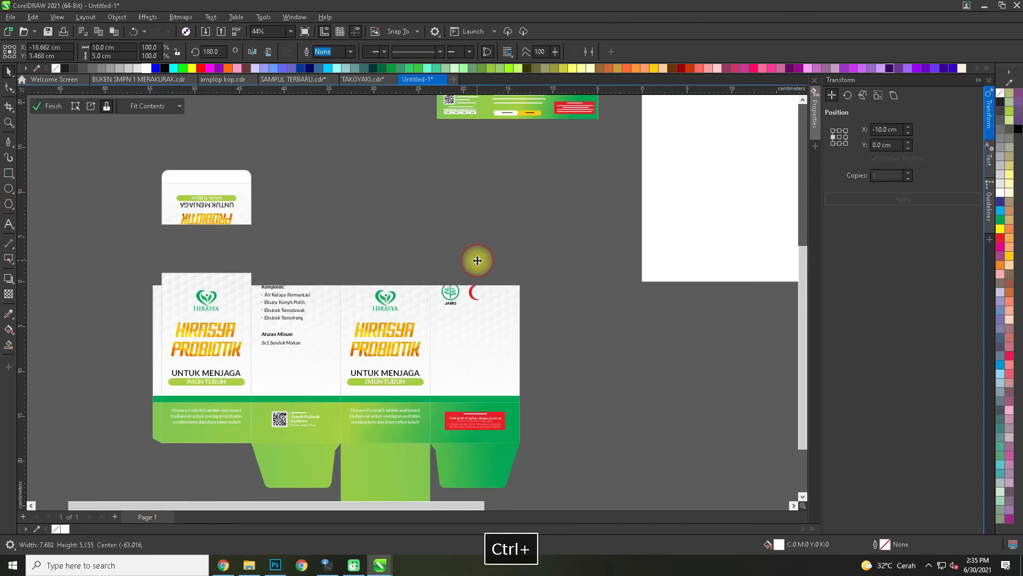
{"action": "left_click", "coordinate": [475, 258], "text": "ctrl"}
{"action": "key", "text": "Delete"}
{"action": "key", "text": "ctrl+v"}
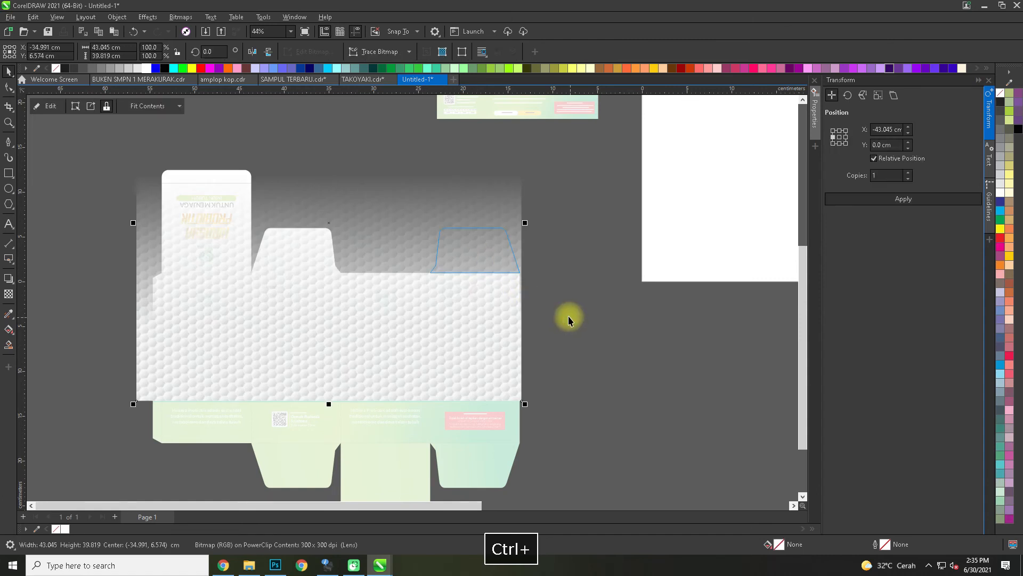
- Finish editing the dust flap above the JAMU panel and PowerClip a placeholder rectangle into the tuck flap above the lid panel
{"action": "left_click", "coordinate": [568, 316], "text": "ctrl"}
{"action": "left_click", "coordinate": [564, 310]}
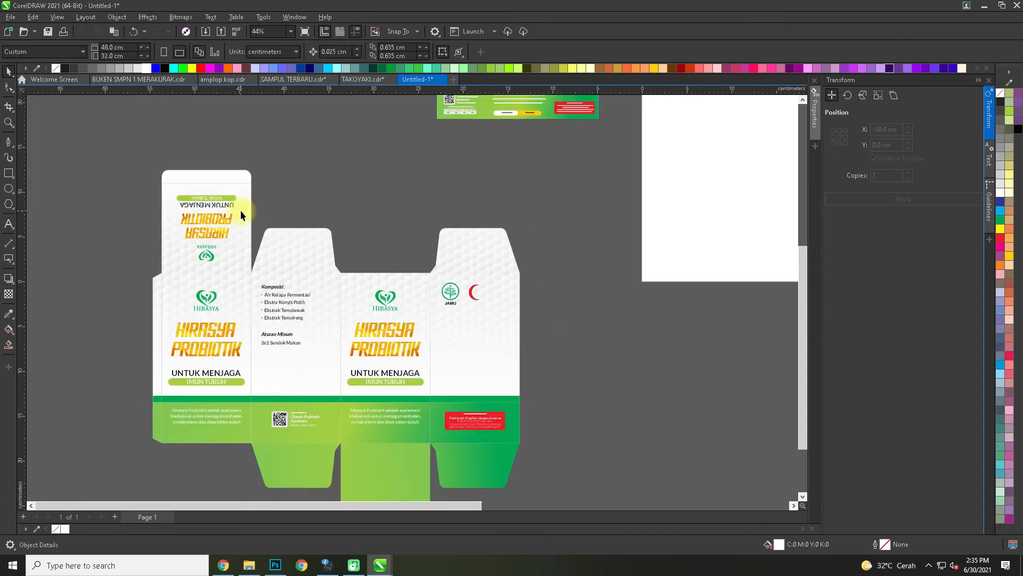
{"action": "scroll", "coordinate": [242, 210], "scroll_direction": "up", "scroll_amount": 1}
{"action": "left_click", "coordinate": [227, 198]}
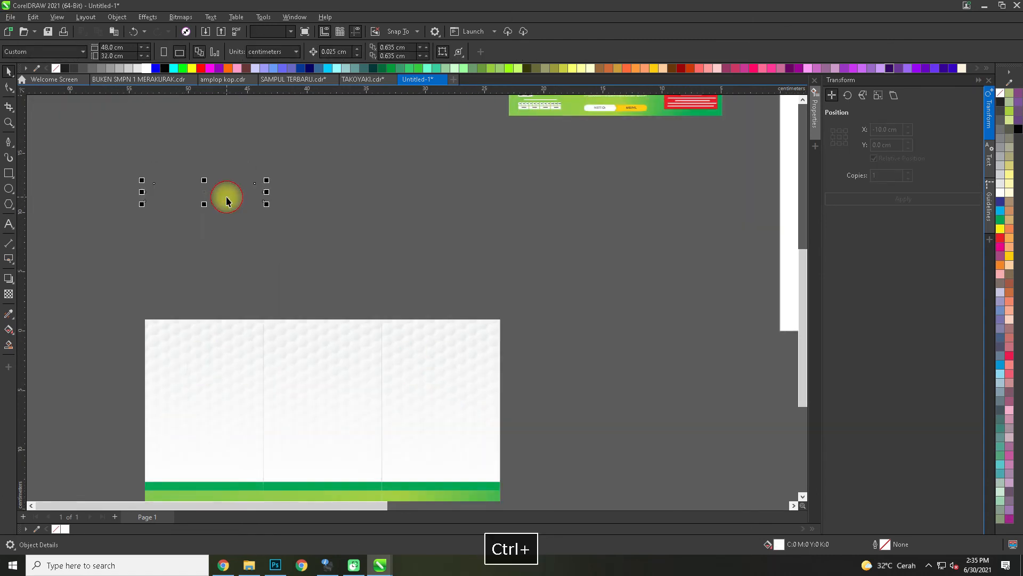
{"action": "left_click", "coordinate": [226, 199], "text": "ctrl"}
{"action": "left_click", "coordinate": [5, 172]}
{"action": "left_click_drag", "start_coordinate": [33, 202], "coordinate": [80, 272]}
{"action": "key", "text": "q"}
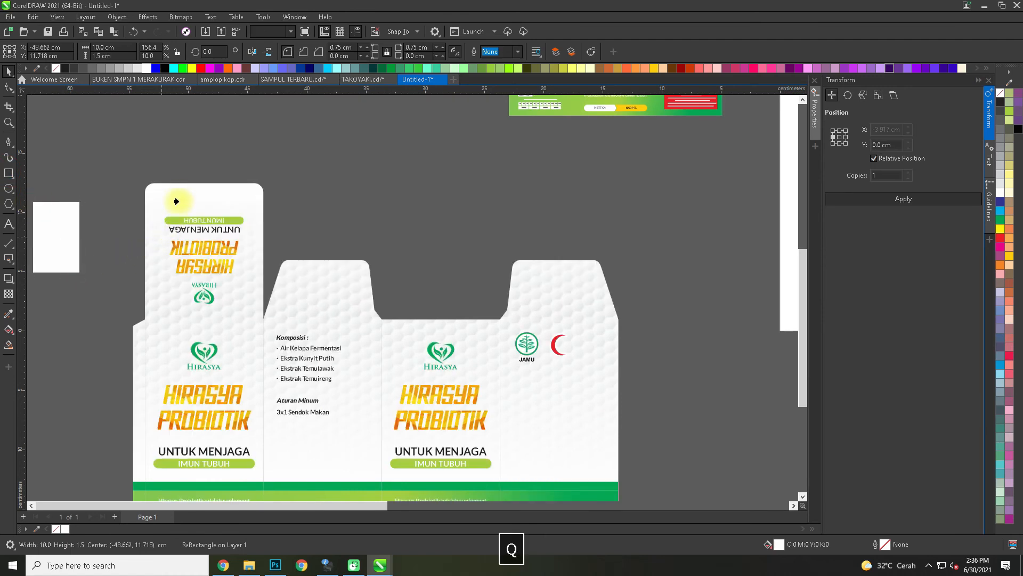
{"action": "left_click", "coordinate": [178, 198]}
- Replace the placeholder in the tuck flap's PowerClip with the copied hexagon texture and finish editing
{"action": "left_click", "coordinate": [179, 196], "text": "ctrl"}
{"action": "left_click", "coordinate": [192, 195]}
{"action": "key", "text": "Delete"}
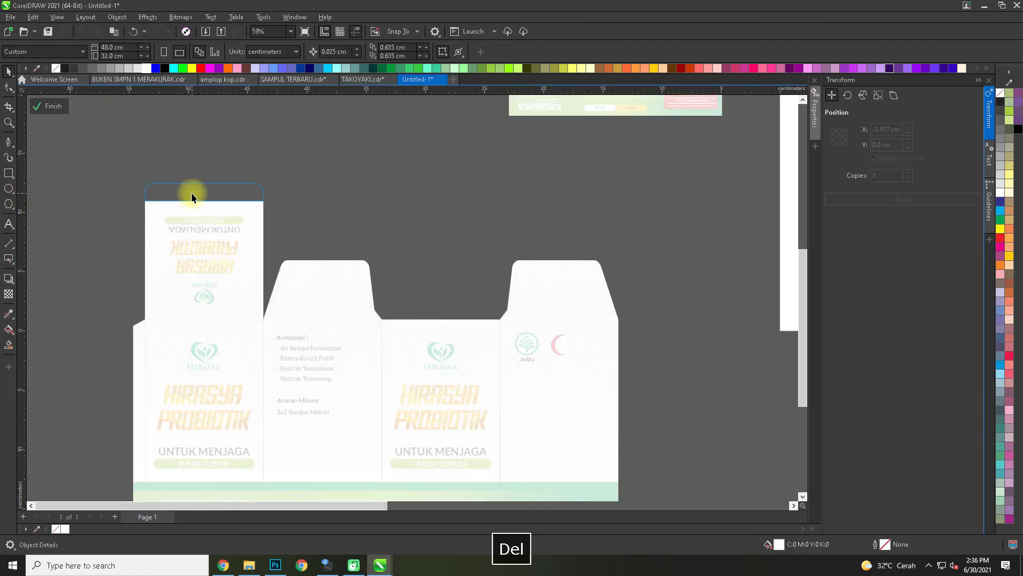
{"action": "key", "text": "ctrl+v"}
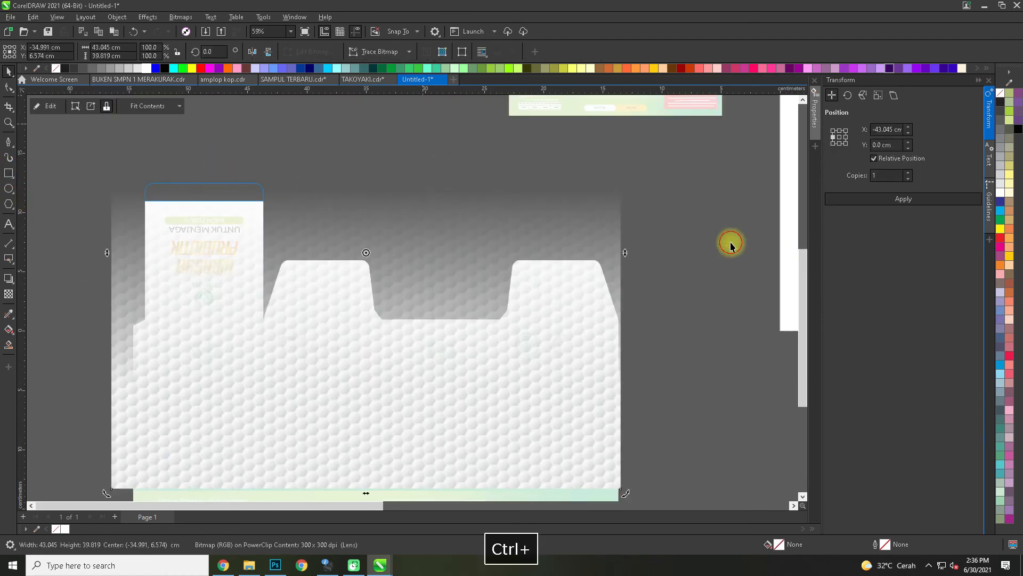
{"action": "left_click", "coordinate": [730, 241], "text": "ctrl"}
{"action": "left_click", "coordinate": [652, 242]}
- Group the NETTO 500 ML badge on the flat label and place a copy below the description text beside the JAMU panel
{"action": "scroll", "coordinate": [636, 98], "scroll_direction": "up", "scroll_amount": 1}
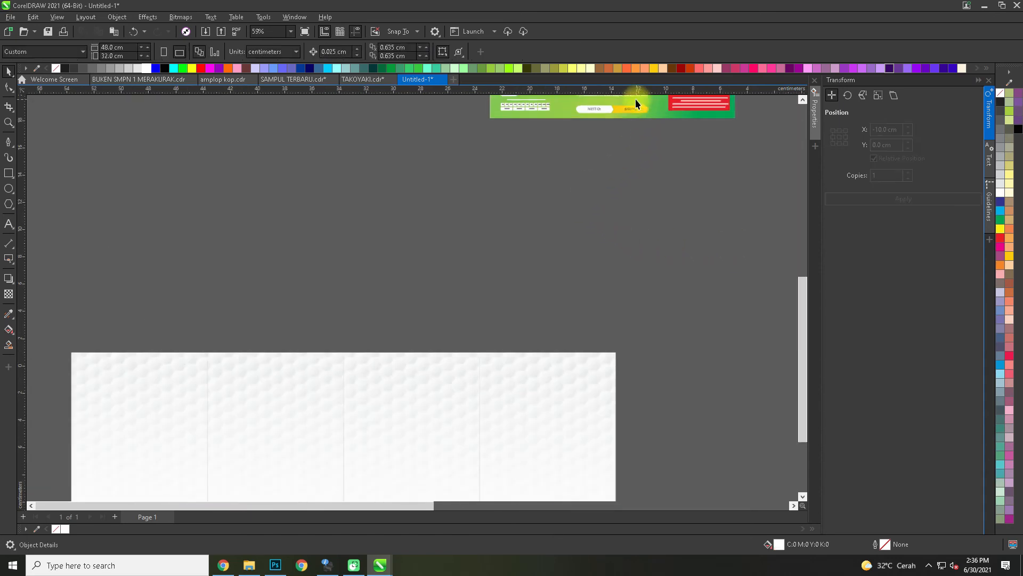
{"action": "left_click_drag", "start_coordinate": [662, 128], "coordinate": [560, 102]}
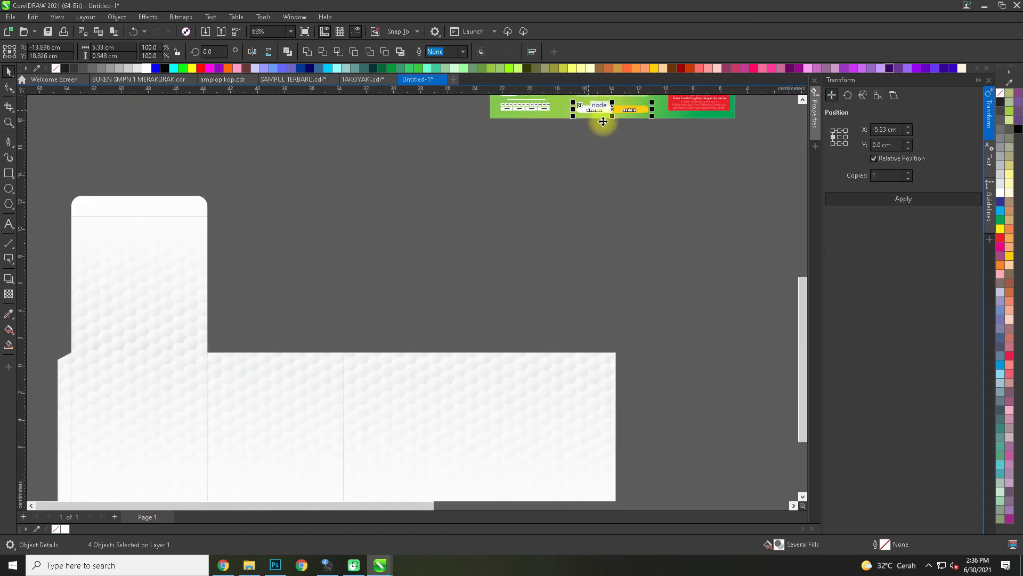
{"action": "key", "text": "ctrl+g"}
{"action": "scroll", "coordinate": [605, 117], "scroll_direction": "down", "scroll_amount": 3}
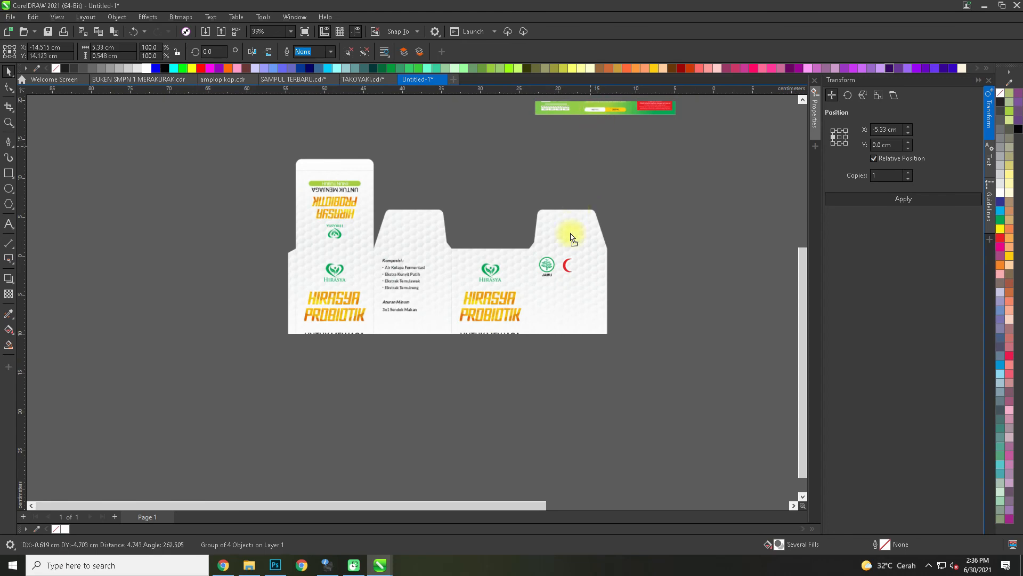
{"action": "left_click_drag", "start_coordinate": [537, 299], "coordinate": [478, 389]}
{"action": "left_click", "coordinate": [692, 409]}
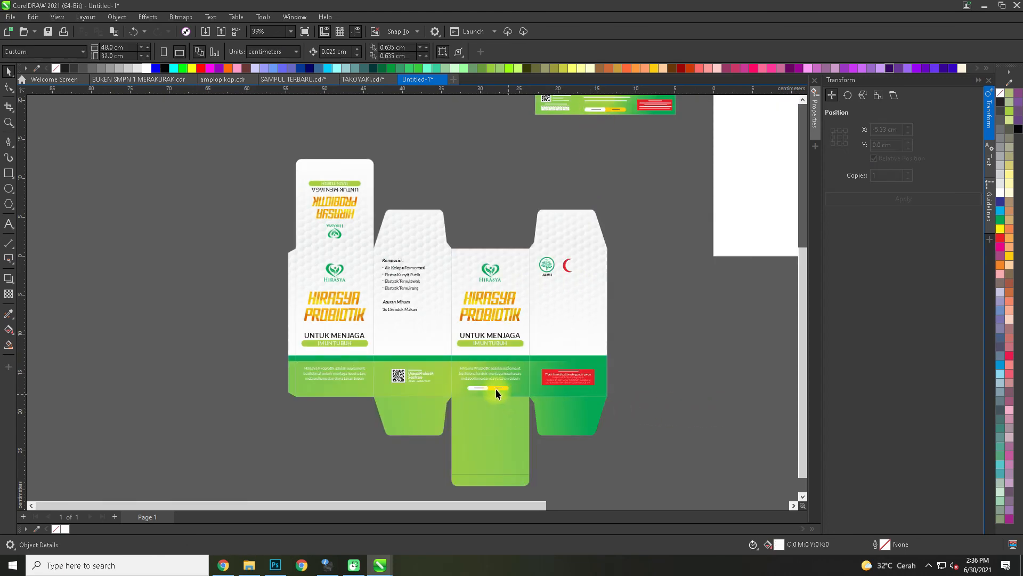
- Enlarge the copied NETTO 500 ML badge proportionally to 6.178 × 0.635 cm below the description text
{"action": "scroll", "coordinate": [494, 388], "scroll_direction": "up", "scroll_amount": 2}
{"action": "left_click", "coordinate": [493, 388]}
{"action": "scroll", "coordinate": [493, 388], "scroll_direction": "up", "scroll_amount": 1}
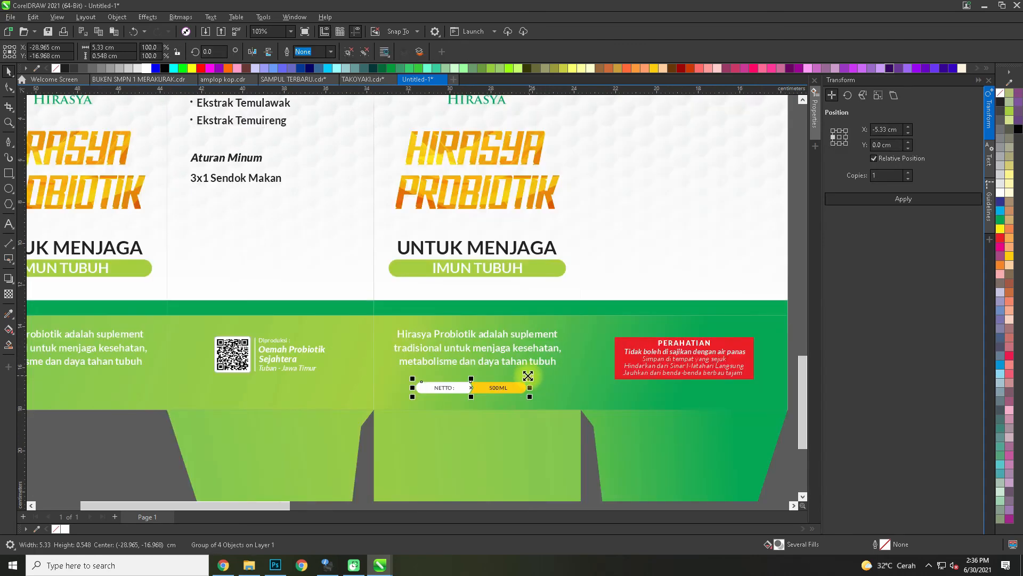
{"action": "left_click", "coordinate": [536, 379], "text": "shift"}
{"action": "left_click", "coordinate": [540, 447], "text": "shift"}
{"action": "left_click_drag", "start_coordinate": [530, 379], "coordinate": [492, 393]}
{"action": "left_click", "coordinate": [577, 461], "text": "shift"}
{"action": "right_click", "coordinate": [512, 387], "text": "ctrl"}
{"action": "key", "text": "ctrl+z"}
{"action": "left_click", "coordinate": [544, 427]}
{"action": "right_click", "coordinate": [492, 393], "text": "ctrl"}
- Duplicate the NETTO badge onto the front panel next to the glue flap and centre it horizontally on that panel
{"action": "left_click_drag", "start_coordinate": [354, 396], "coordinate": [628, 371]}
{"action": "scroll", "coordinate": [593, 347], "scroll_direction": "up", "scroll_amount": 1}
{"action": "left_click_drag", "start_coordinate": [235, 370], "coordinate": [485, 347]}
{"action": "scroll", "coordinate": [484, 347], "scroll_direction": "down", "scroll_amount": 2}
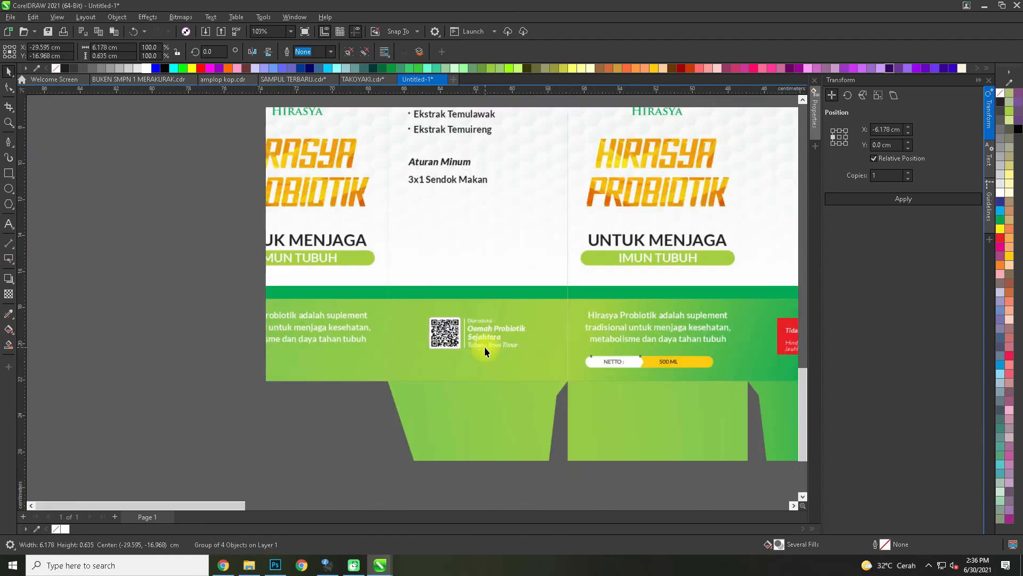
{"action": "left_click_drag", "start_coordinate": [105, 384], "coordinate": [334, 362]}
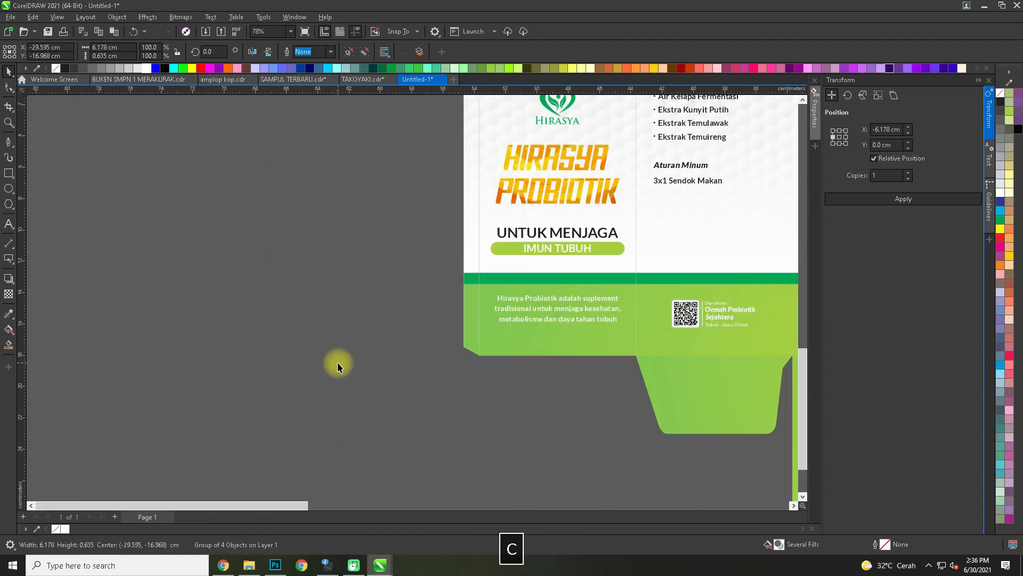
{"action": "left_click_drag", "start_coordinate": [455, 383], "coordinate": [242, 373]}
{"action": "left_click", "coordinate": [646, 331]}
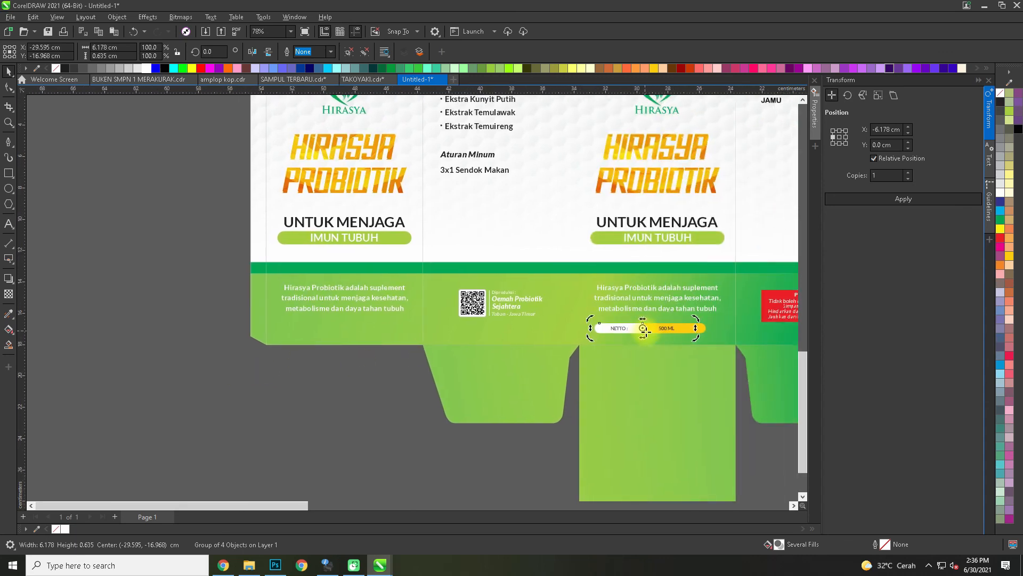
{"action": "left_click", "coordinate": [377, 338], "text": "shift"}
{"action": "key", "text": "c"}
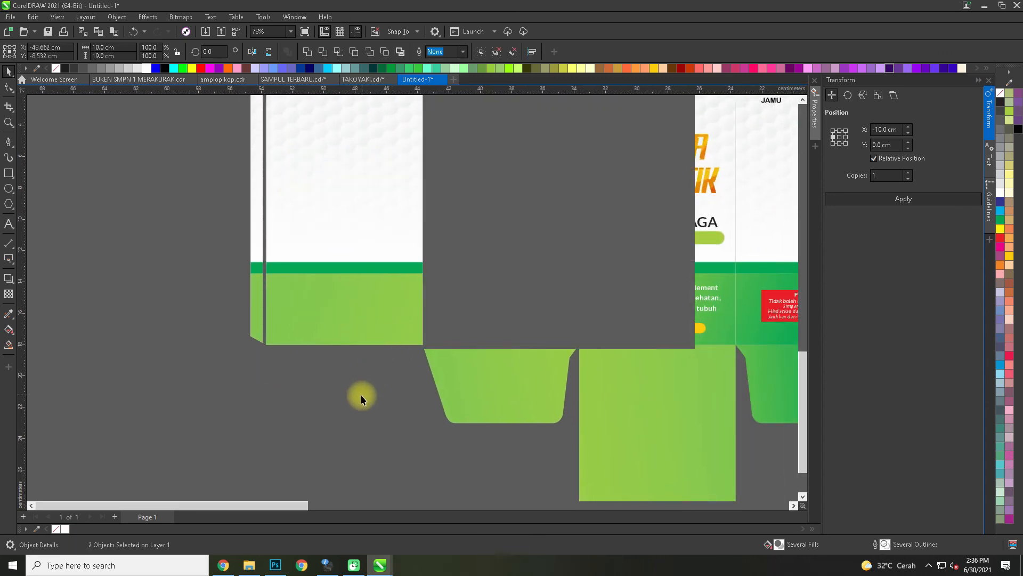
{"action": "left_click", "coordinate": [348, 383]}
- Delete the original flat label artwork between the box template and the page
{"action": "scroll", "coordinate": [335, 373], "scroll_direction": "down", "scroll_amount": 1}
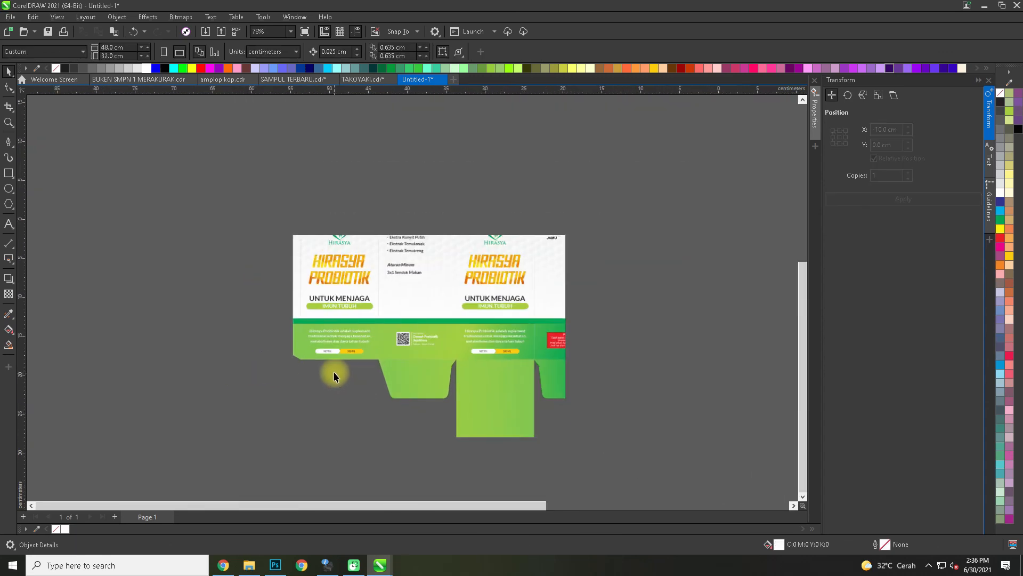
{"action": "scroll", "coordinate": [352, 364], "scroll_direction": "down", "scroll_amount": 1}
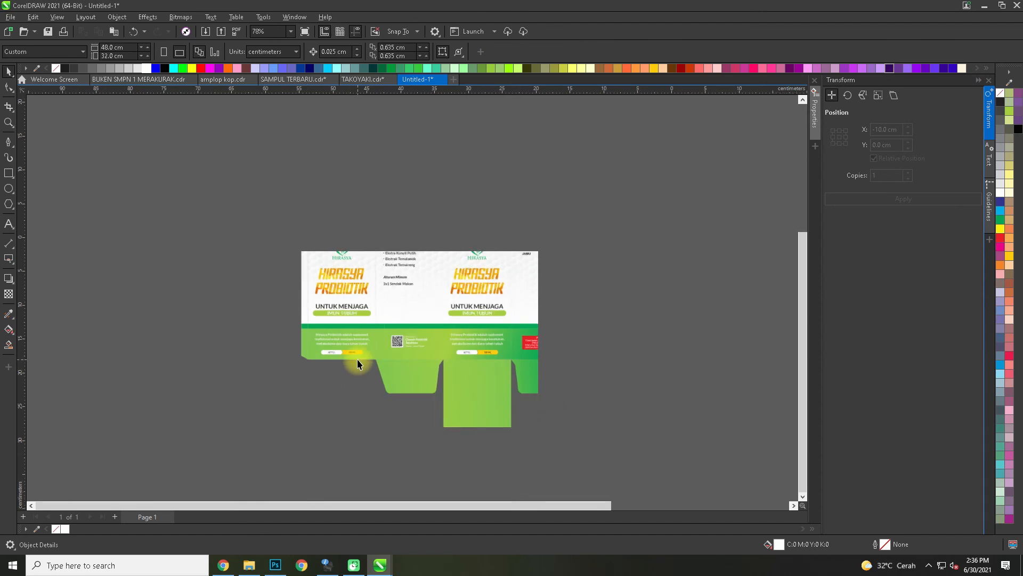
{"action": "left_click_drag", "start_coordinate": [357, 364], "coordinate": [272, 395]}
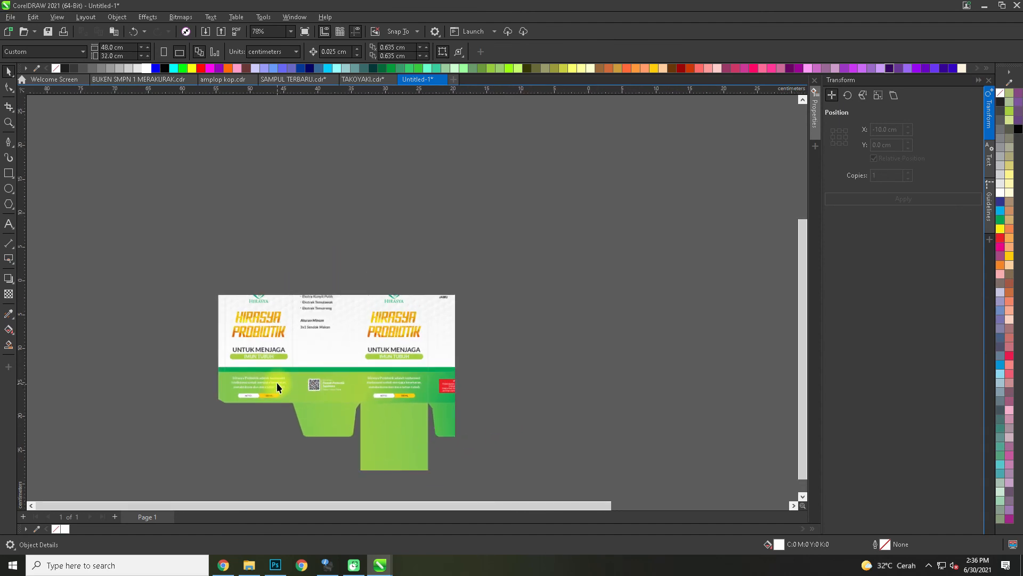
{"action": "scroll", "coordinate": [277, 382], "scroll_direction": "down", "scroll_amount": 1}
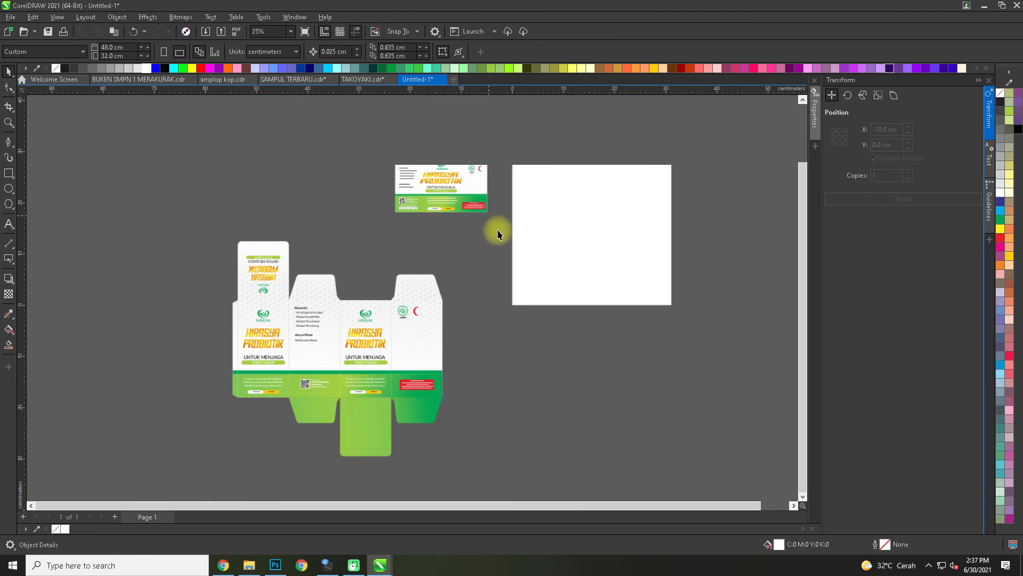
{"action": "left_click_drag", "start_coordinate": [377, 142], "coordinate": [502, 230]}
{"action": "key", "text": "Delete"}
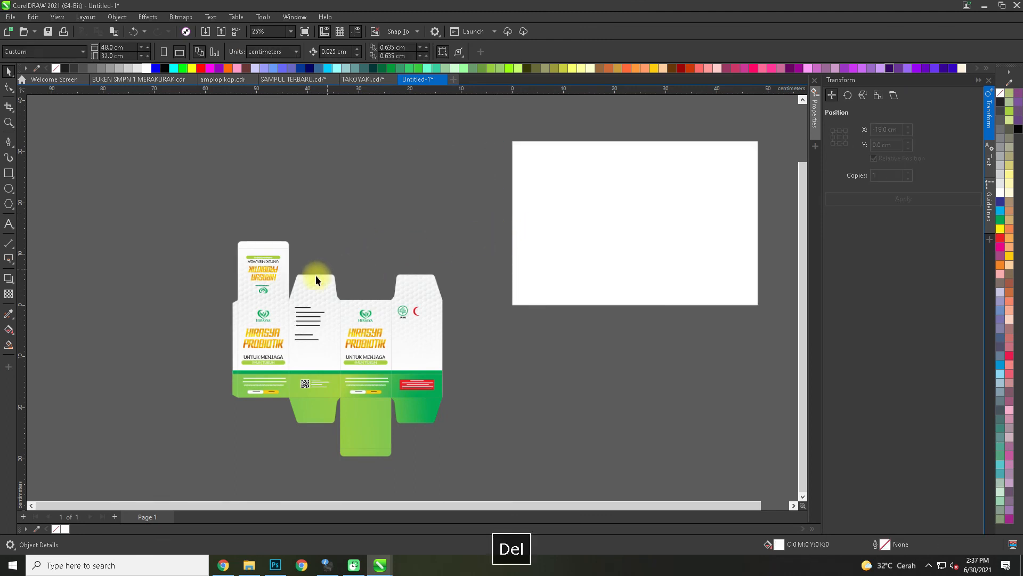
- Group all objects of the box template and move the group about 57.8 cm horizontally, further away from the page
{"action": "left_click_drag", "start_coordinate": [184, 202], "coordinate": [469, 465]}
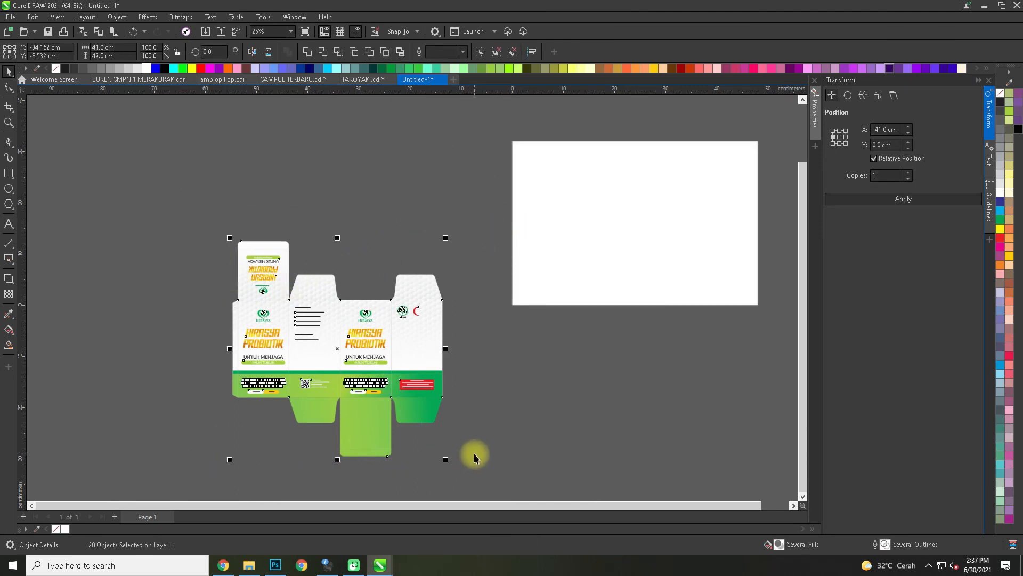
{"action": "key", "text": "ctrl+g"}
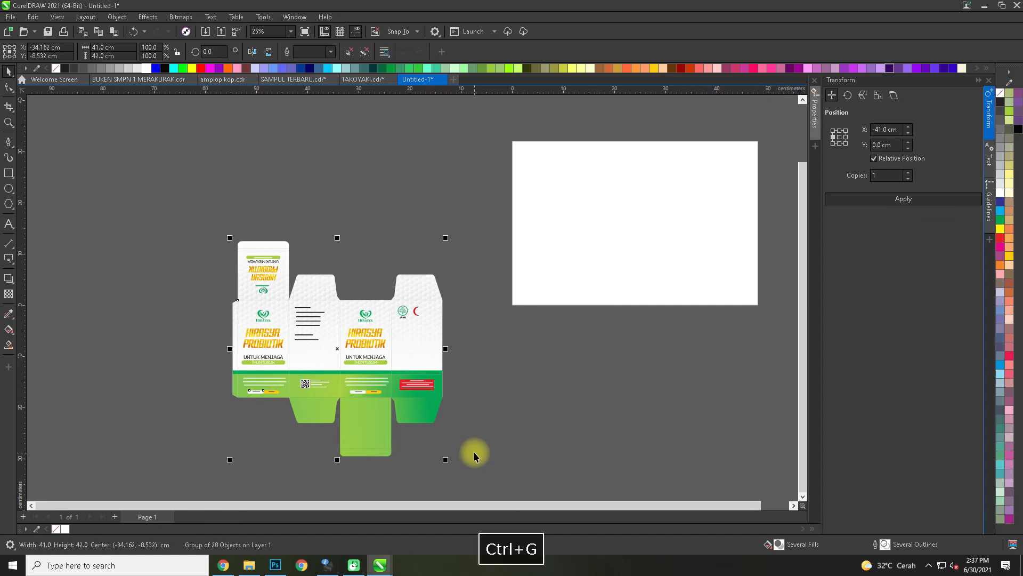
{"action": "scroll", "coordinate": [371, 454], "scroll_direction": "up", "scroll_amount": 1}
{"action": "scroll", "coordinate": [275, 405], "scroll_direction": "up", "scroll_amount": 1}
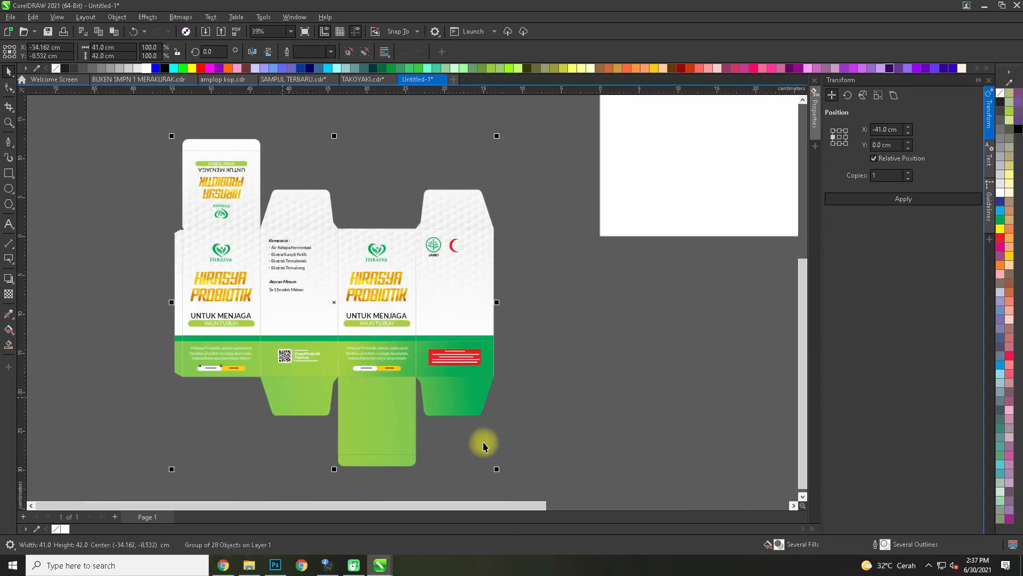
{"action": "scroll", "coordinate": [419, 343], "scroll_direction": "down", "scroll_amount": 2}
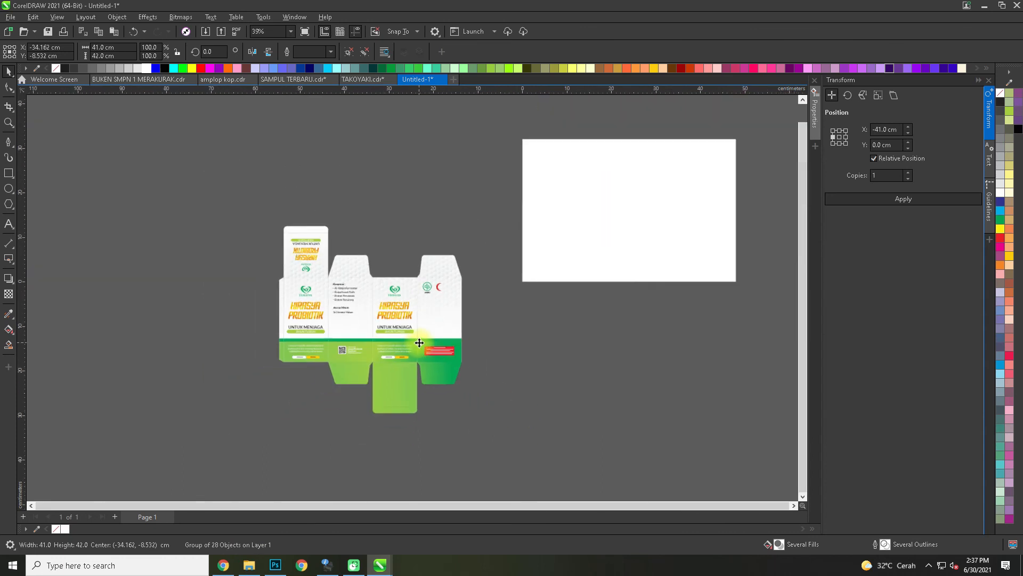
{"action": "left_click_drag", "start_coordinate": [419, 343], "coordinate": [161, 323]}
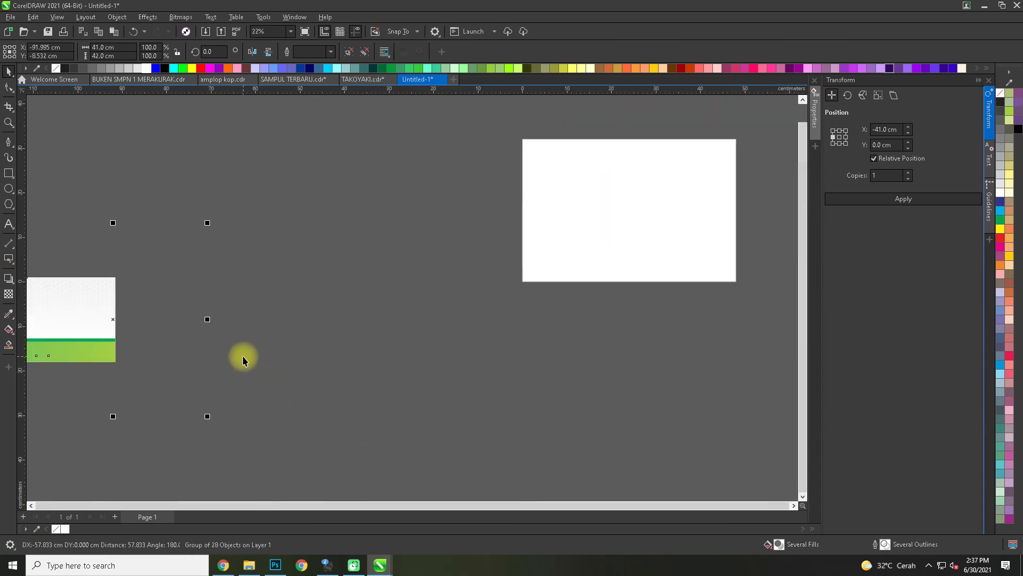
{"action": "left_click_drag", "start_coordinate": [260, 358], "coordinate": [471, 352]}
- Zoom in on the finished box template and examine the whole design in the full-screen preview
{"action": "key", "text": "z"}
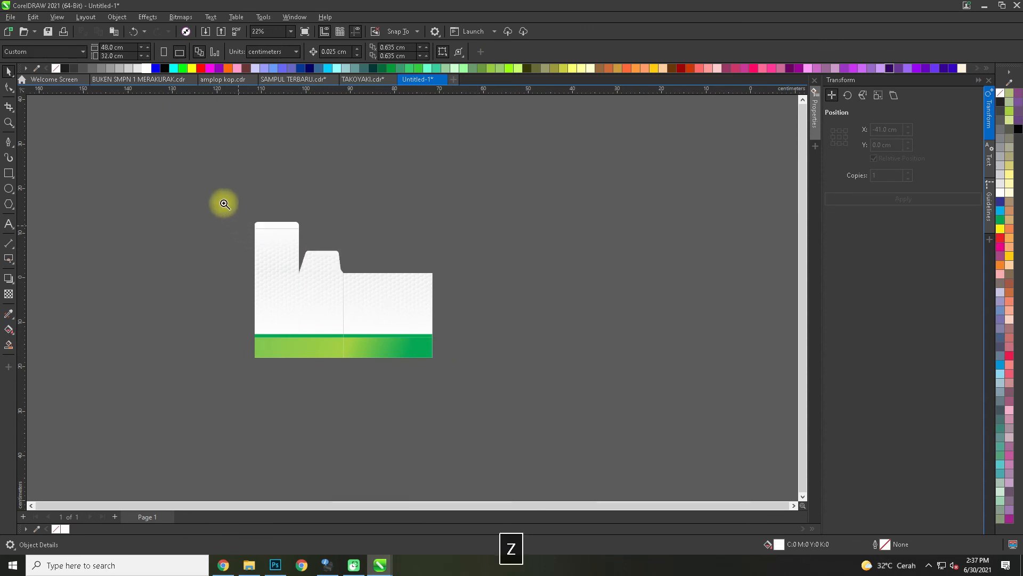
{"action": "left_click_drag", "start_coordinate": [199, 178], "coordinate": [501, 437]}
{"action": "left_click_drag", "start_coordinate": [212, 129], "coordinate": [599, 463]}
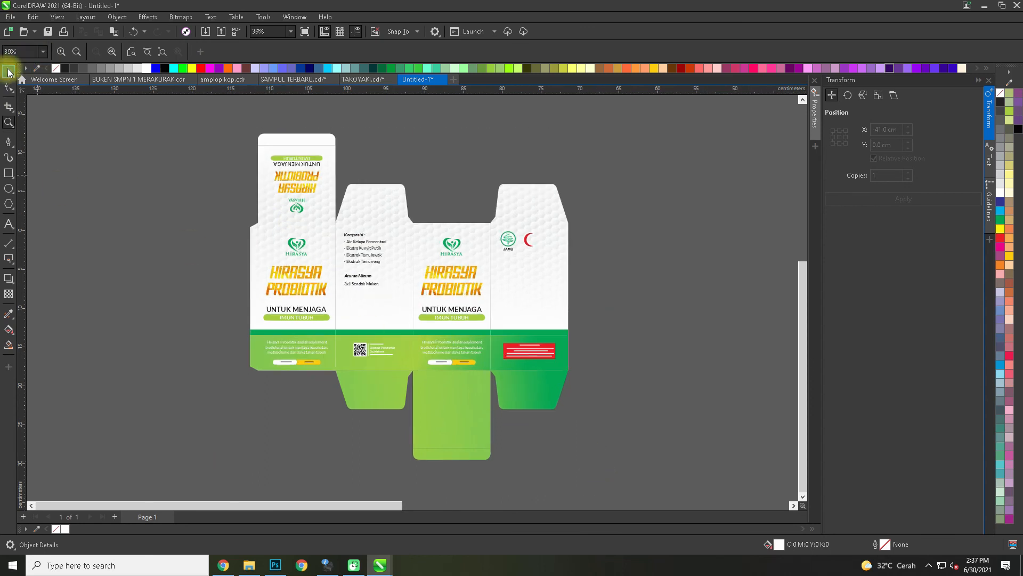
{"action": "left_click", "coordinate": [8, 72]}
{"action": "right_click", "coordinate": [244, 157]}
{"action": "scroll", "coordinate": [283, 182], "scroll_direction": "up", "scroll_amount": 1}
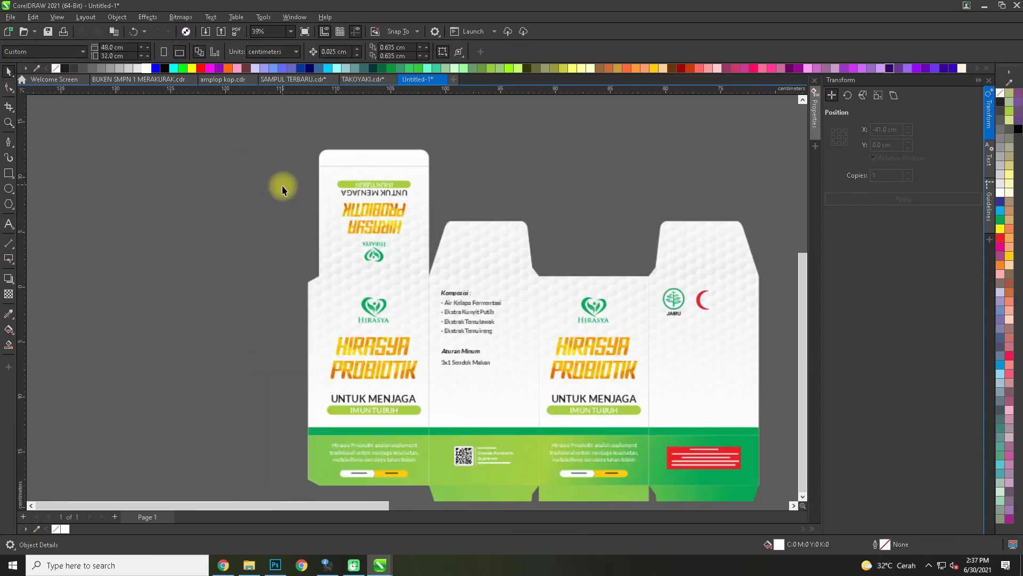
{"action": "key", "text": "F9"}
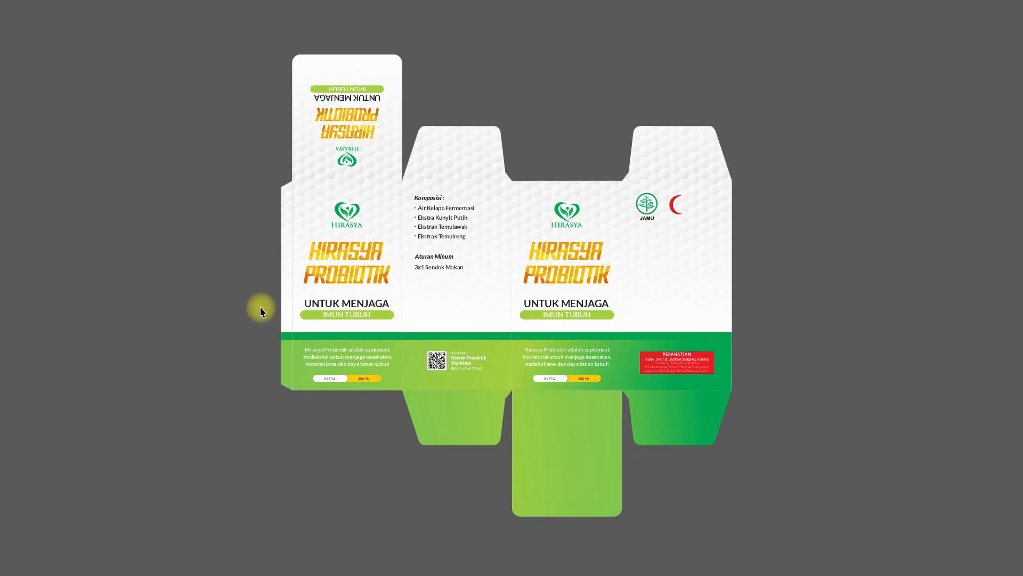